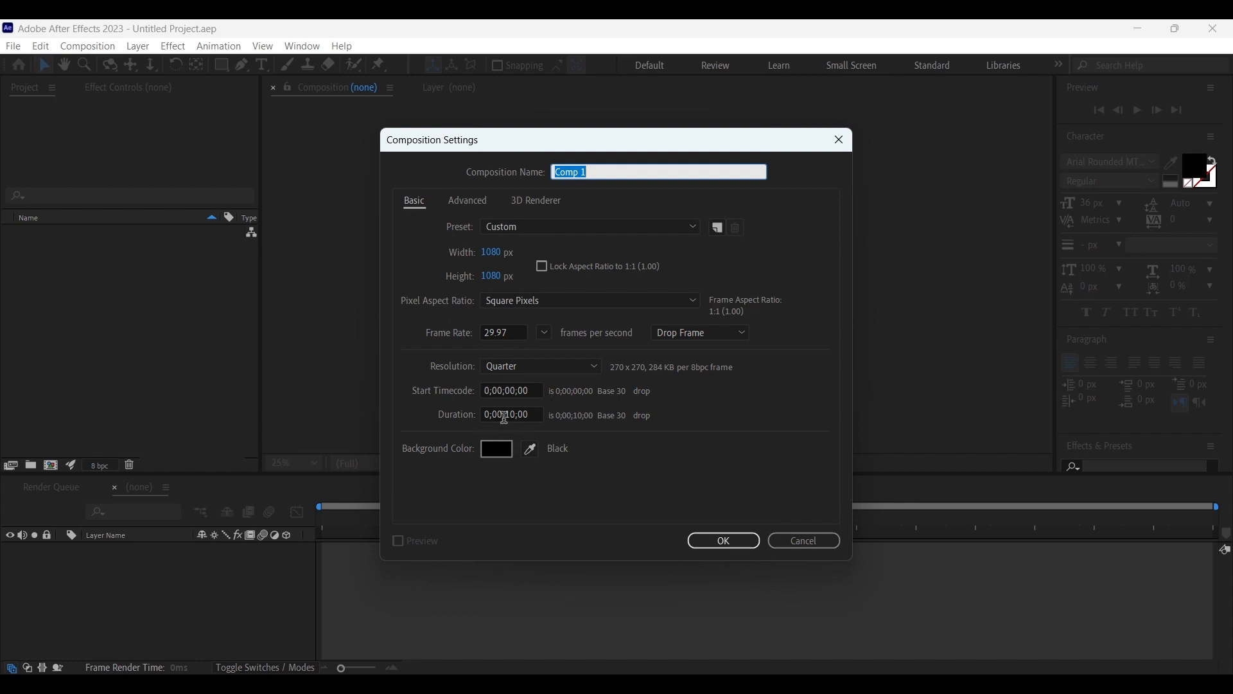
# Create a 1080 × 1080 px, 10-second composition and import Red Nike Shoes.psd as Composition - Retain Layer Sizes with editable layer styles
pyautogui.click(700, 547)
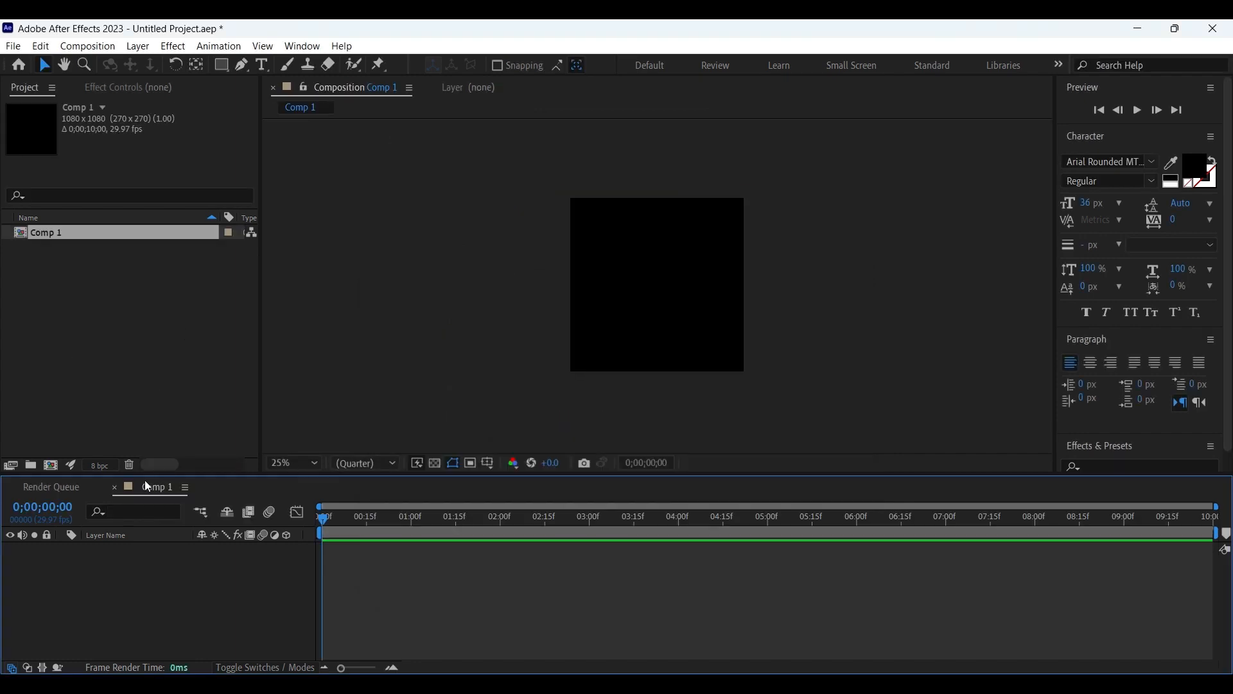
pyautogui.hotkey('alt', 'Tab')
pyautogui.moveTo(254, 218); pyautogui.dragTo(179, 394)
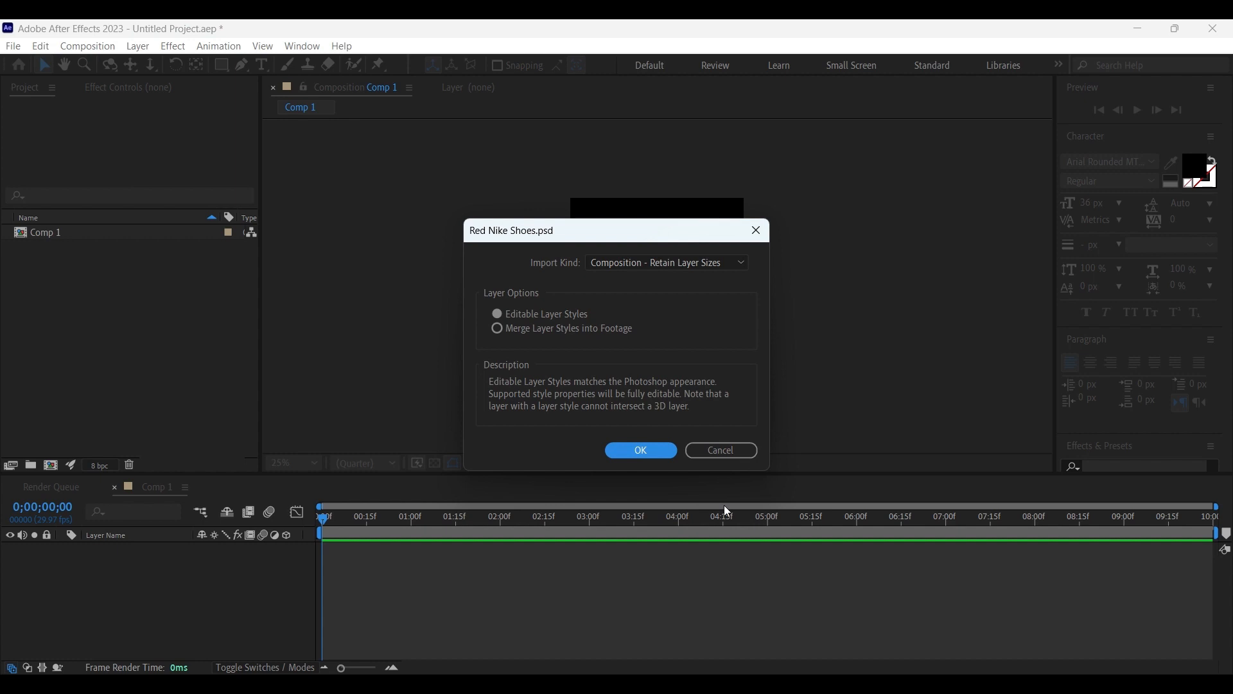
pyautogui.click(632, 452)
# Add the imported Red Nike Shoes composition to Comp 1 and open it to reach its individual layers
pyautogui.moveTo(83, 248); pyautogui.dragTo(141, 590)
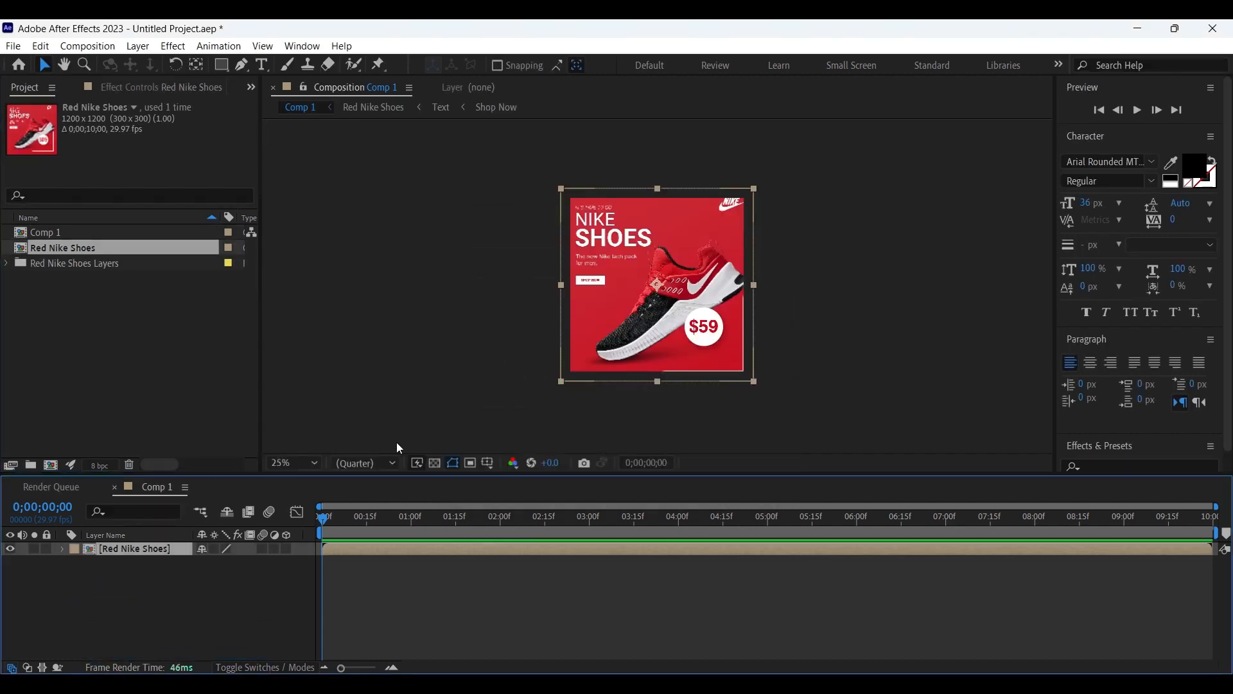
pyautogui.doubleClick(159, 552)
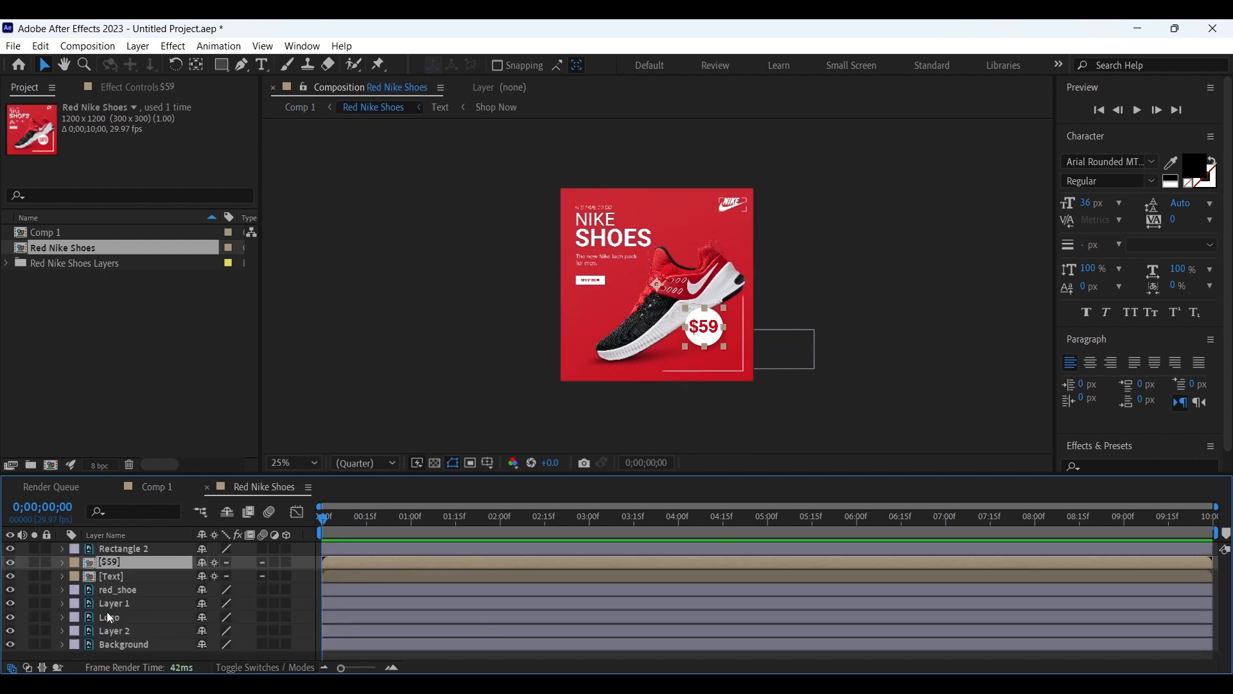
# Pre-compose the red_shoe and Layer 1 layers into a new composition named Shoes
pyautogui.click(126, 604)
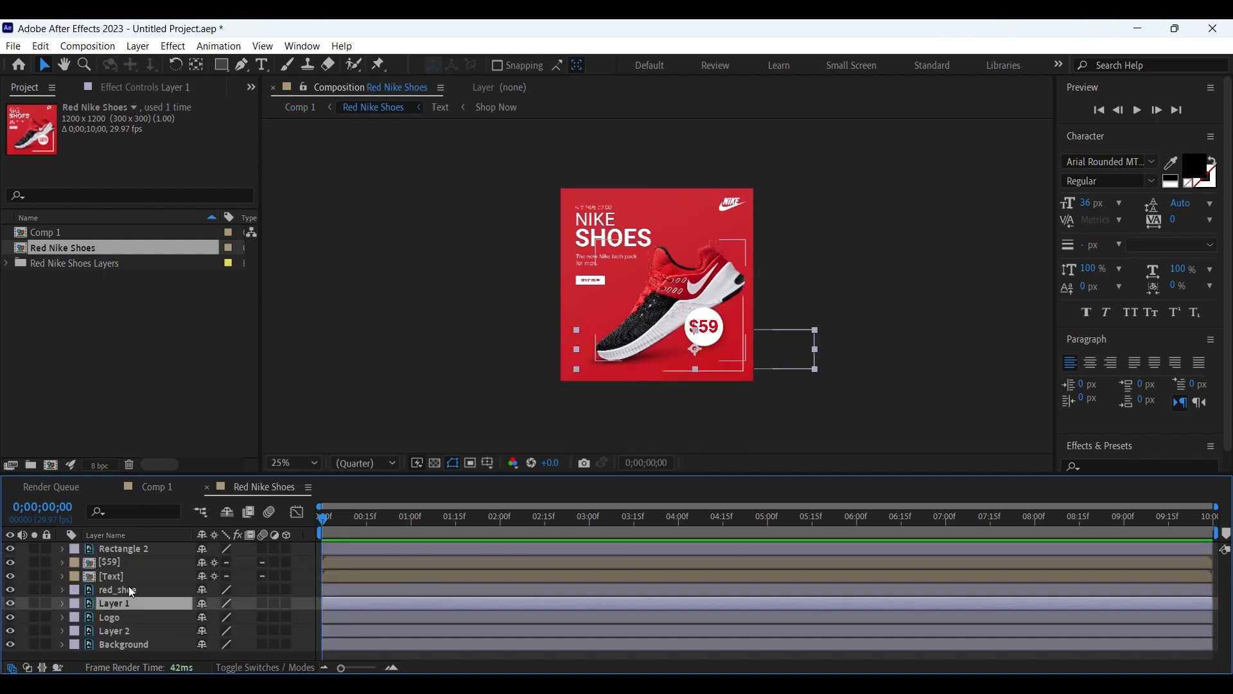
pyautogui.keyDown('ctrl'); pyautogui.click(131, 590); pyautogui.keyUp('ctrl')
pyautogui.rightClick(127, 590)
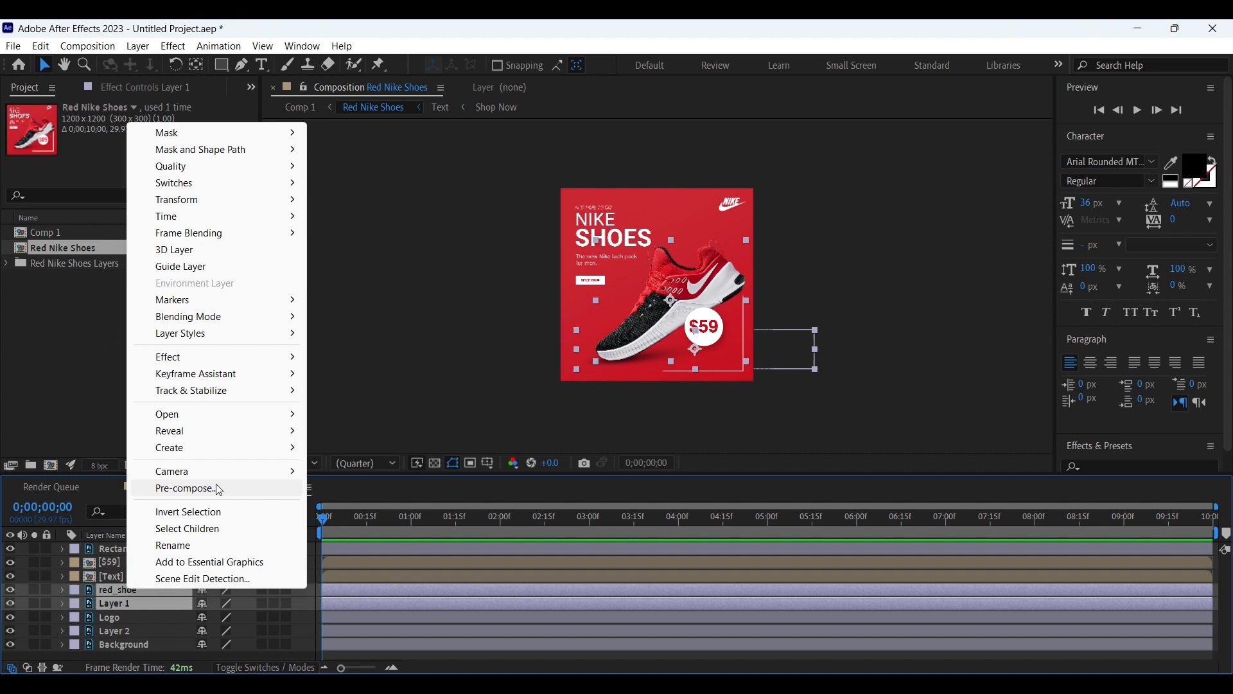
pyautogui.click(185, 489)
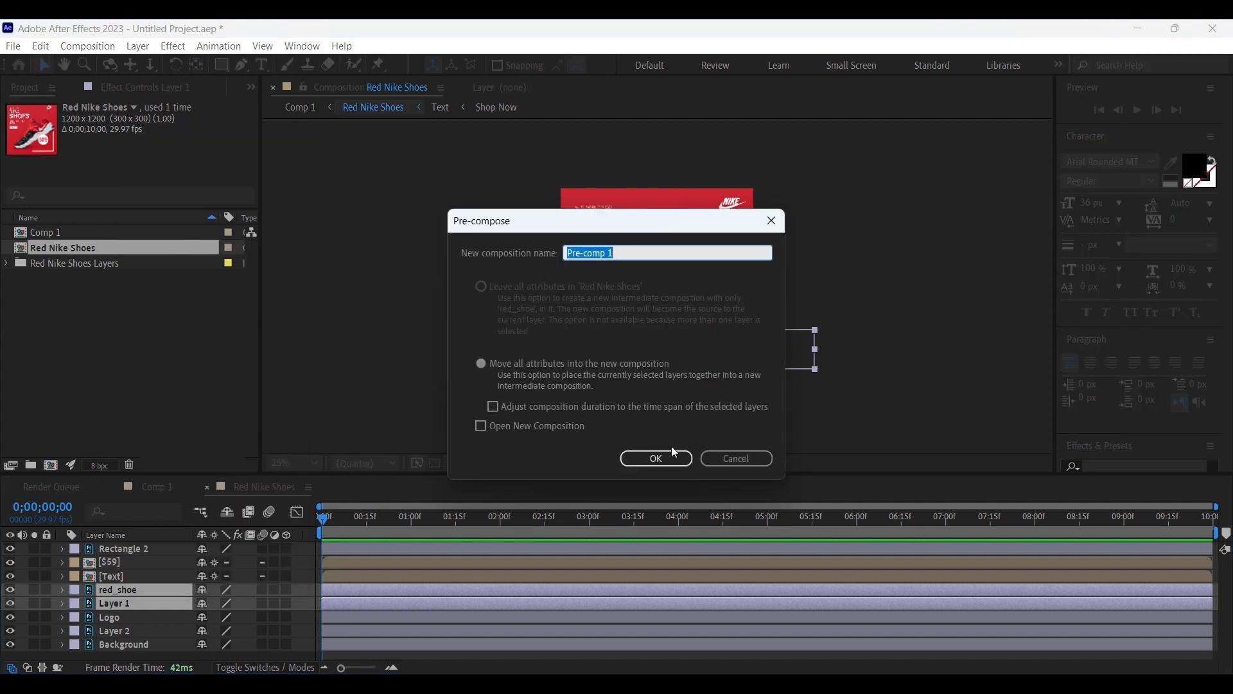
pyautogui.write('Shoes')
pyautogui.click(678, 459)
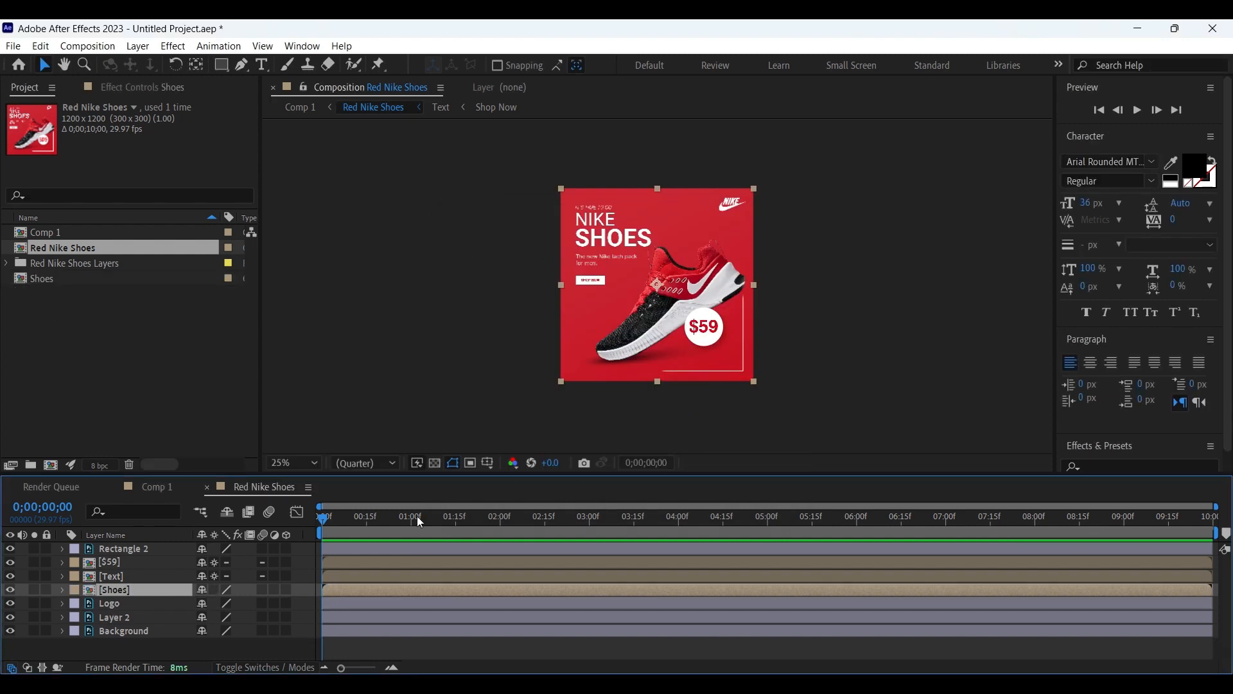
# Apply Animation Composer 3's Overshoot Position & Rotate starter preset, Right variant, to the Shoes layer as an In animation
pyautogui.click(302, 46)
pyautogui.click(403, 131)
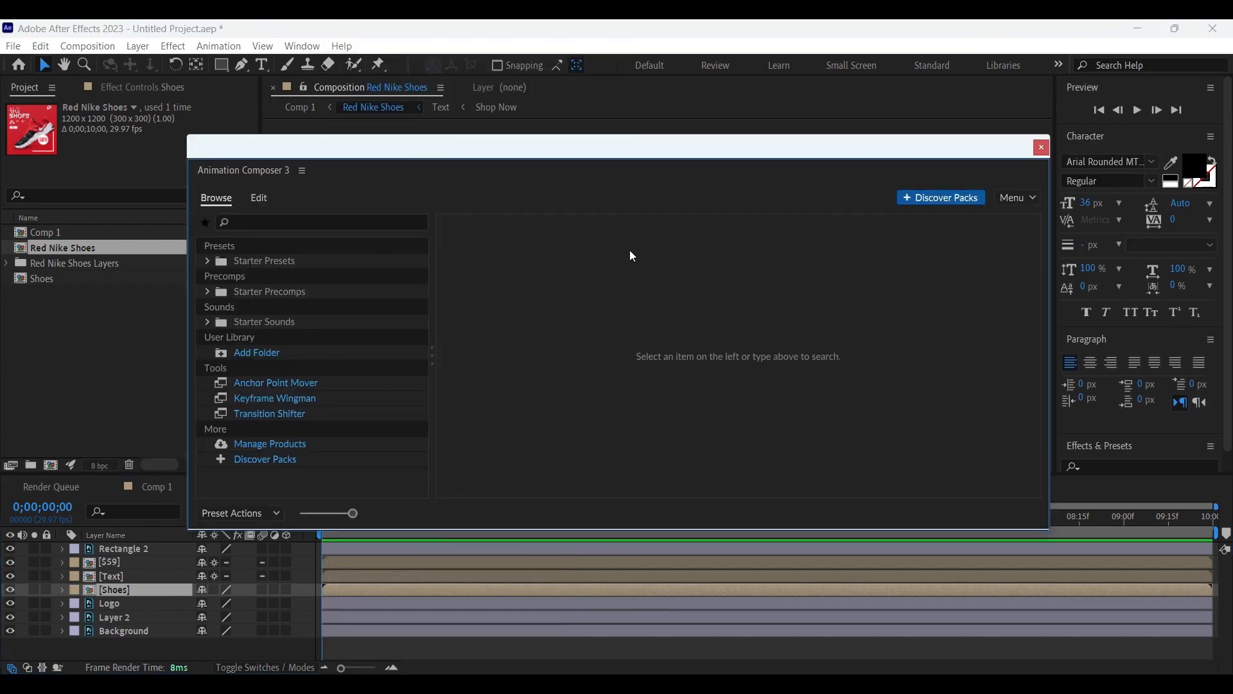
pyautogui.click(238, 261)
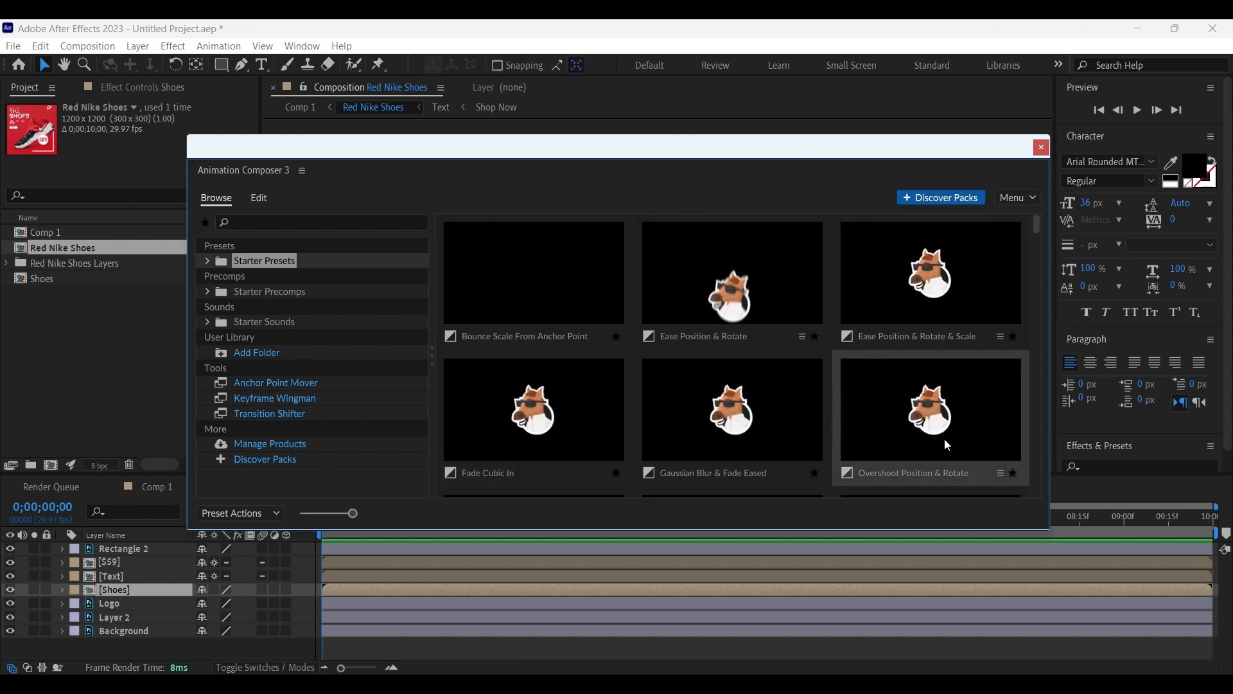
pyautogui.scroll(-3, 943, 442)
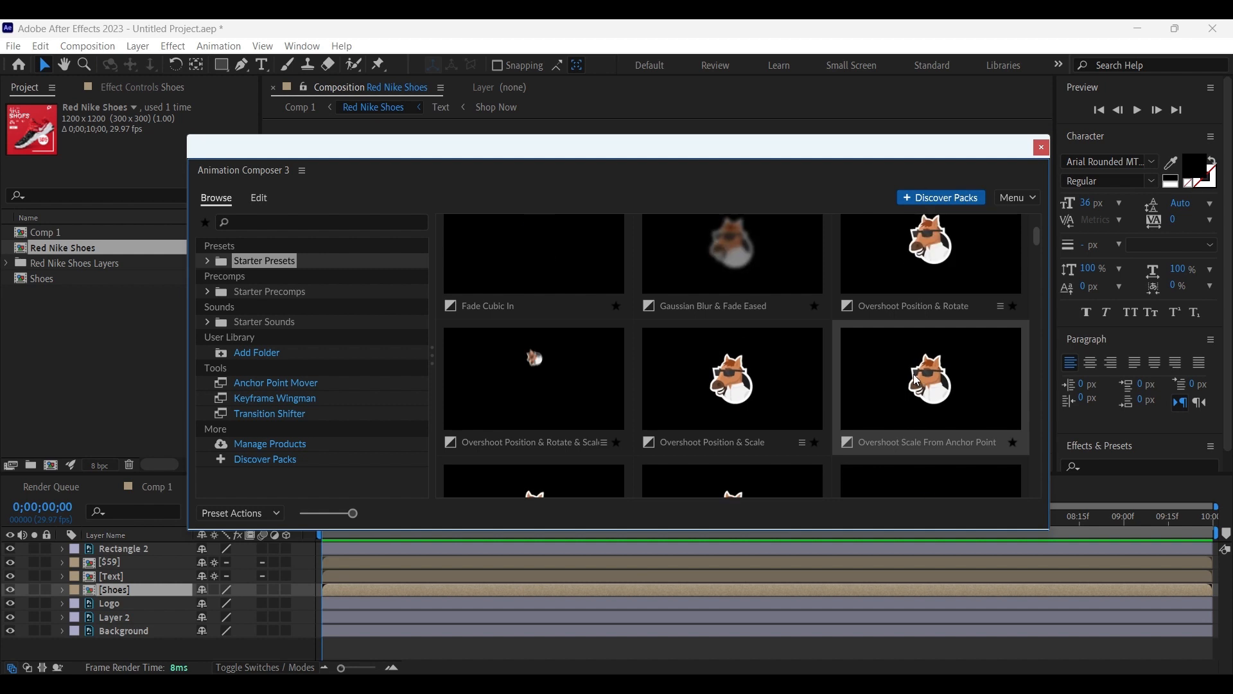
pyautogui.scroll(-1, 914, 374)
pyautogui.scroll(-2, 913, 374)
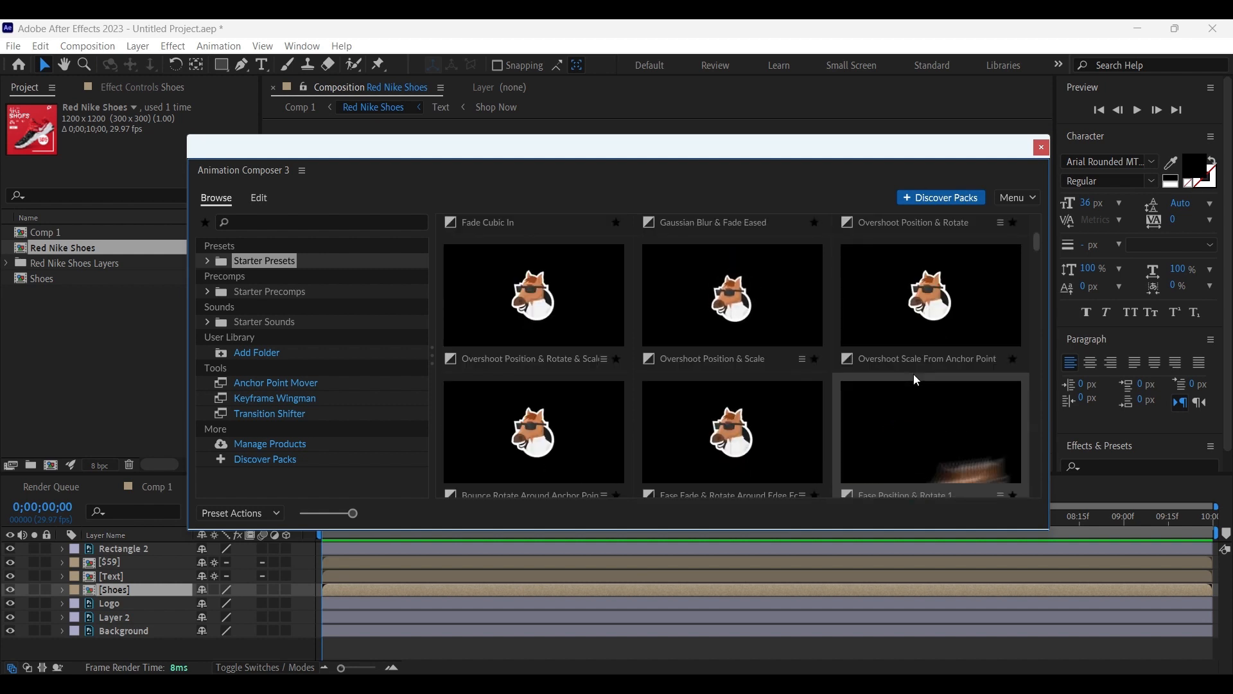
pyautogui.scroll(2, 914, 378)
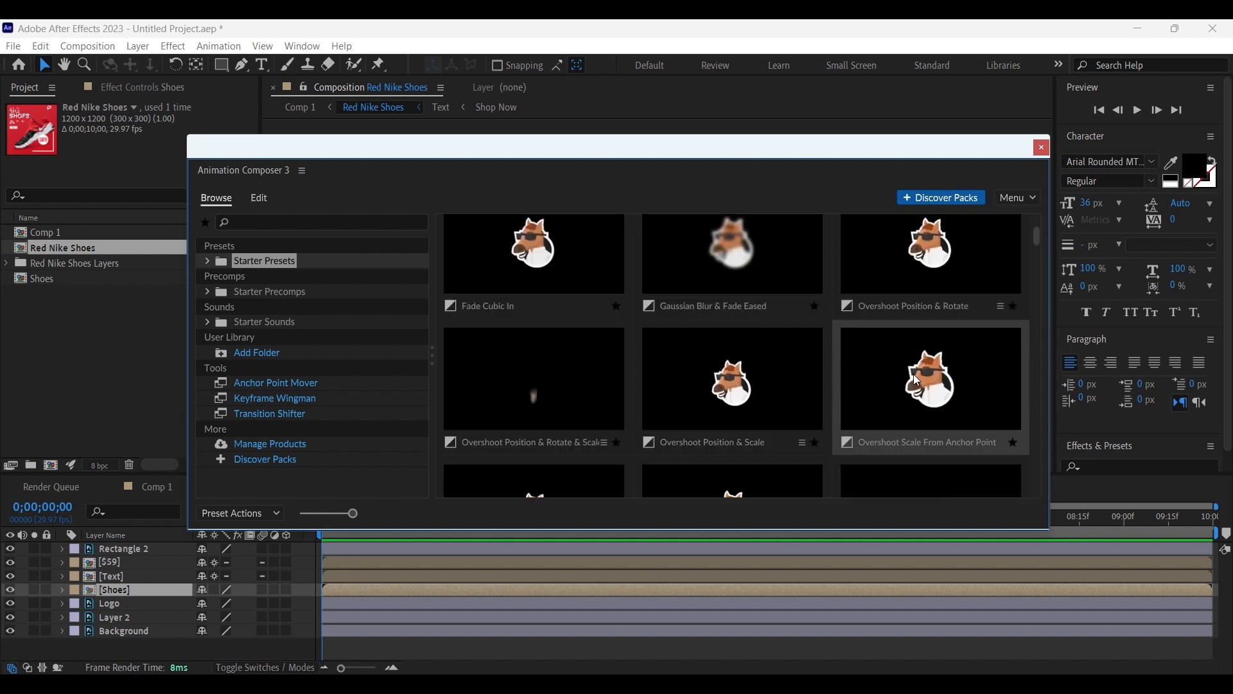
pyautogui.click(931, 267)
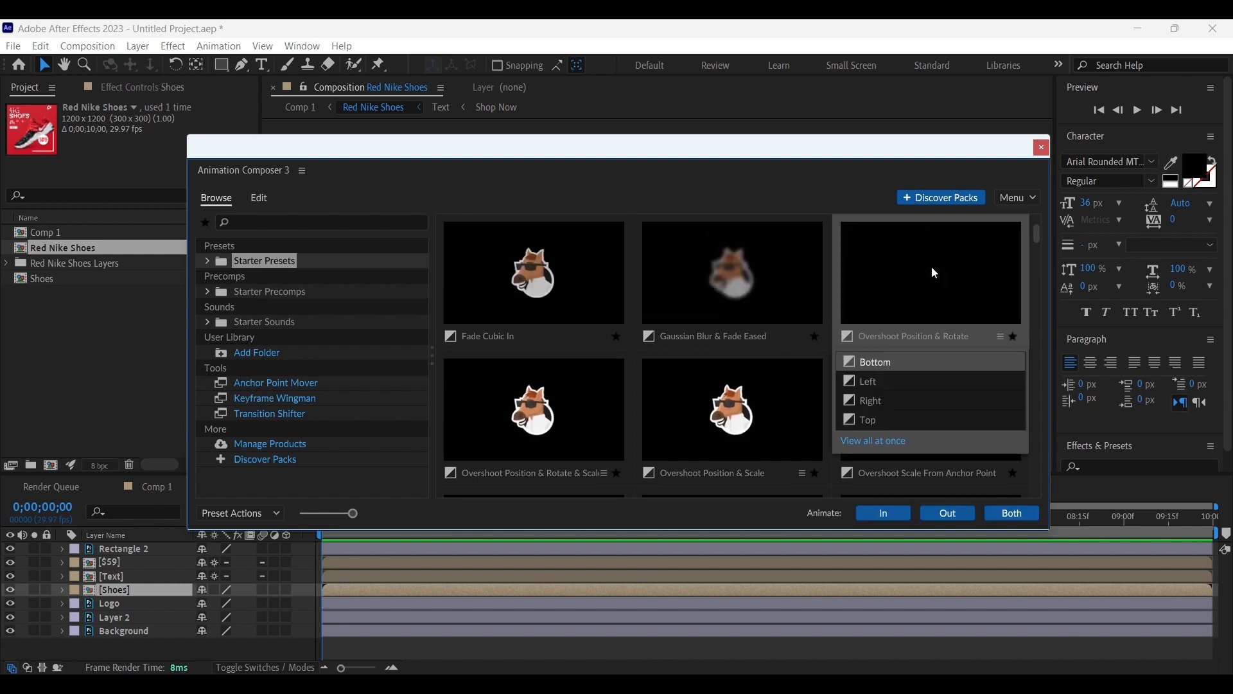
pyautogui.click(875, 401)
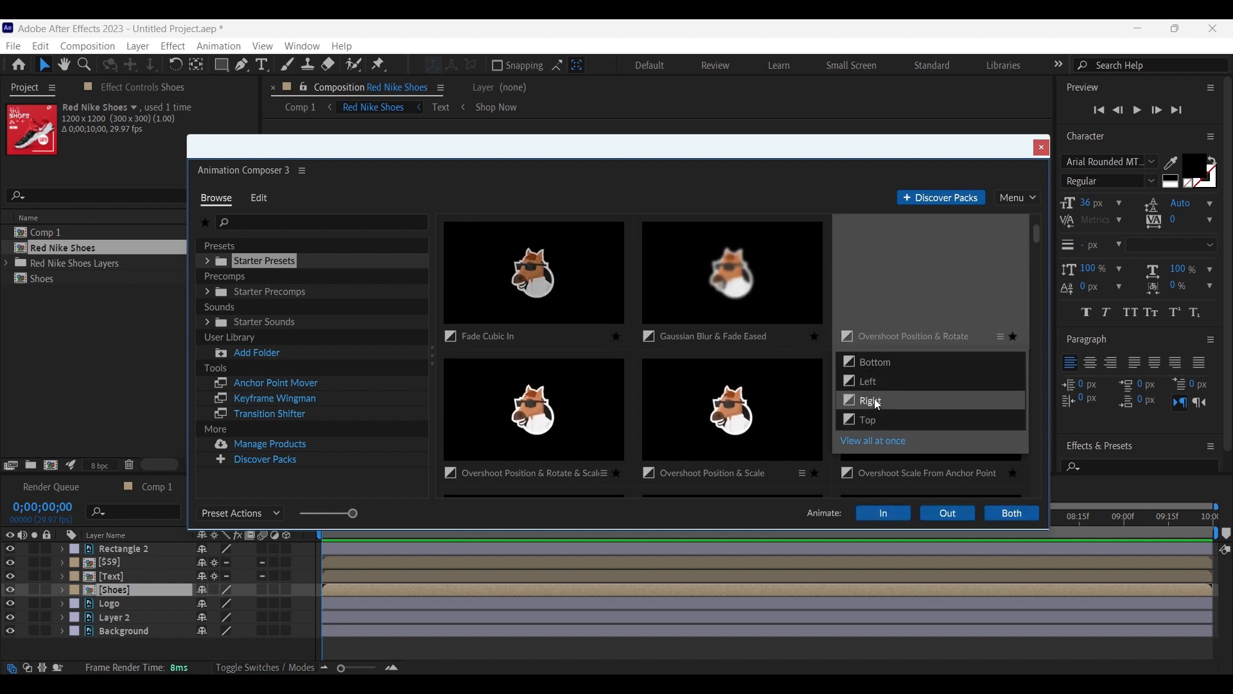
pyautogui.click(902, 517)
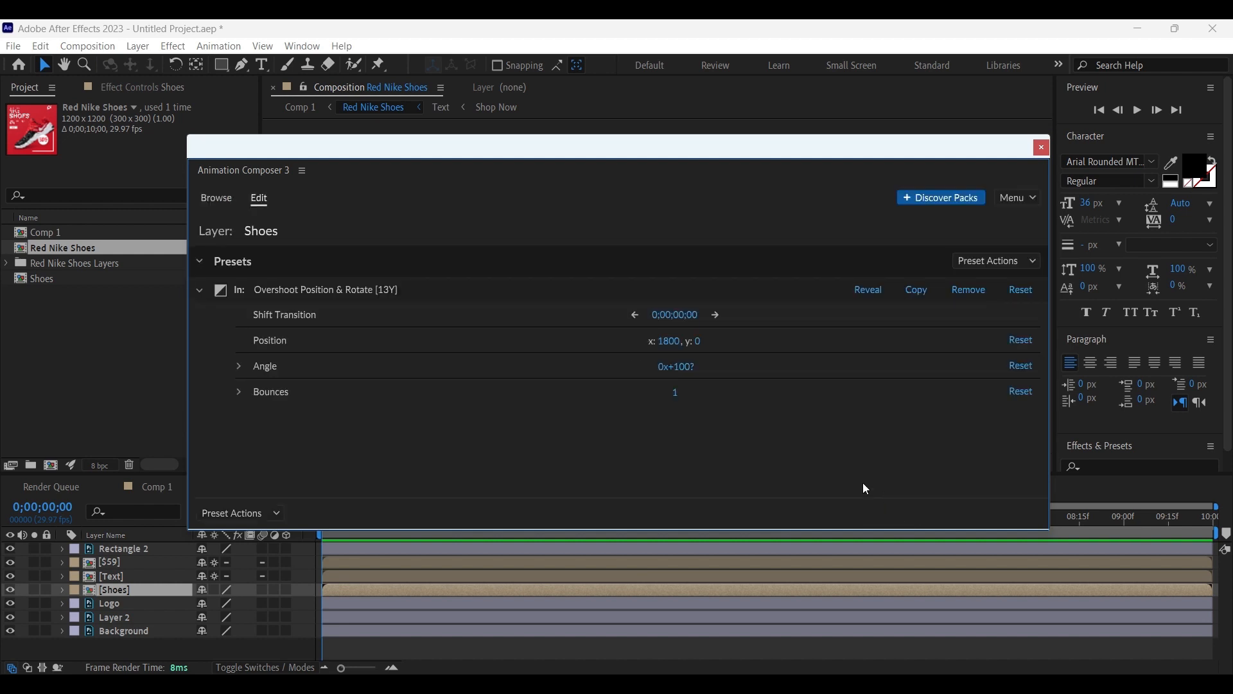
# Set the Shoes preset's angle to 50° and bounces to 3, and preview the shoe's entrance from the start
pyautogui.click(691, 369)
pyautogui.write('50')
pyautogui.click(676, 394)
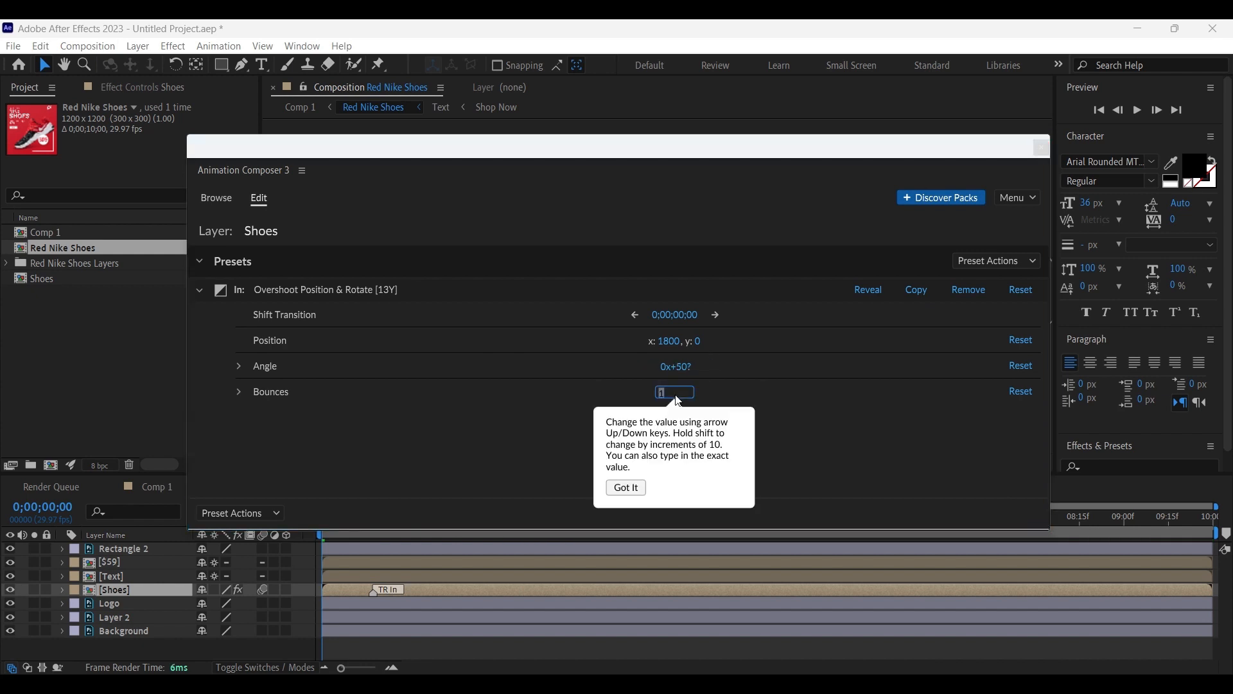
pyautogui.write('3')
pyautogui.press('Return')
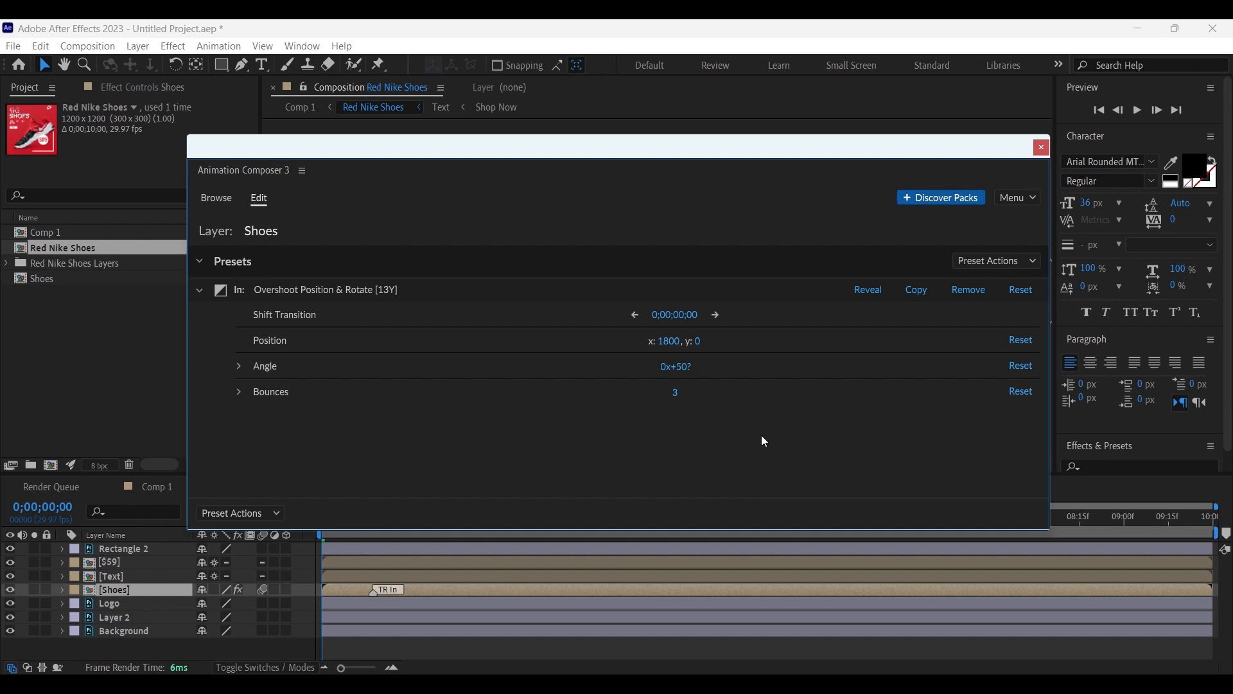
pyautogui.click(1042, 148)
pyautogui.click(337, 519)
pyautogui.press('space')
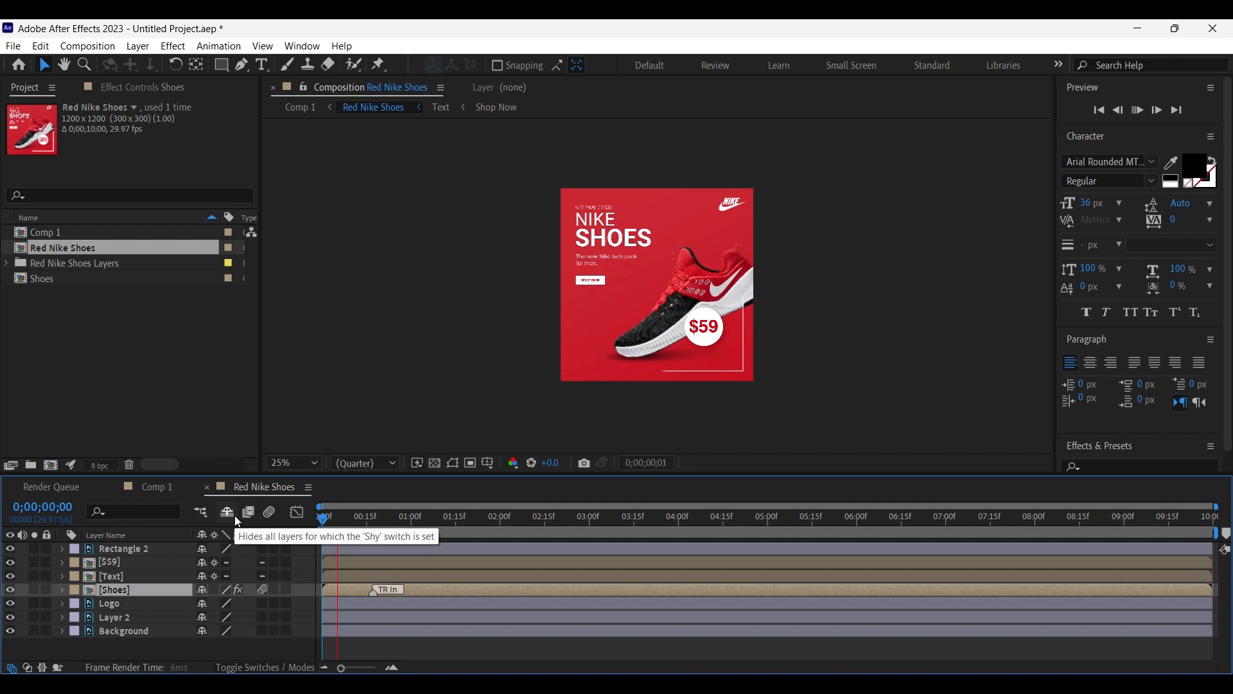
pyautogui.press('space')
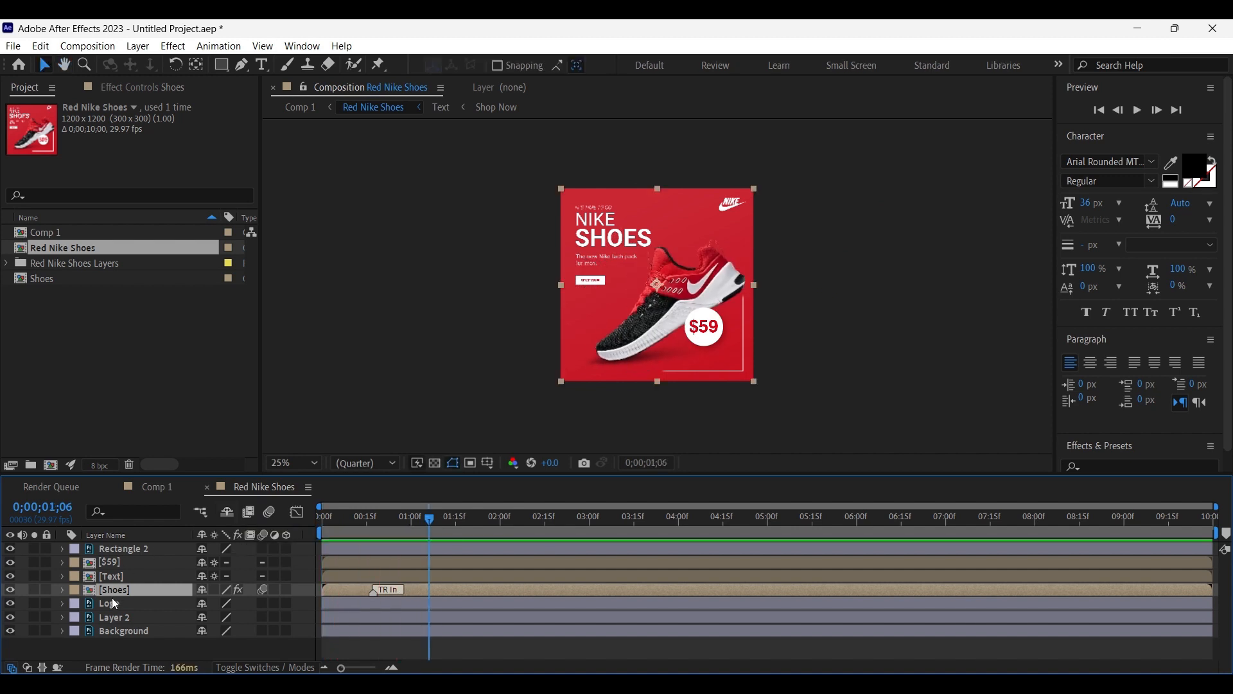
# Apply the Overshoot Scale From Anchor Point starter preset to the $59 layer as an In animation and preview it
pyautogui.click(119, 564)
pyautogui.click(301, 45)
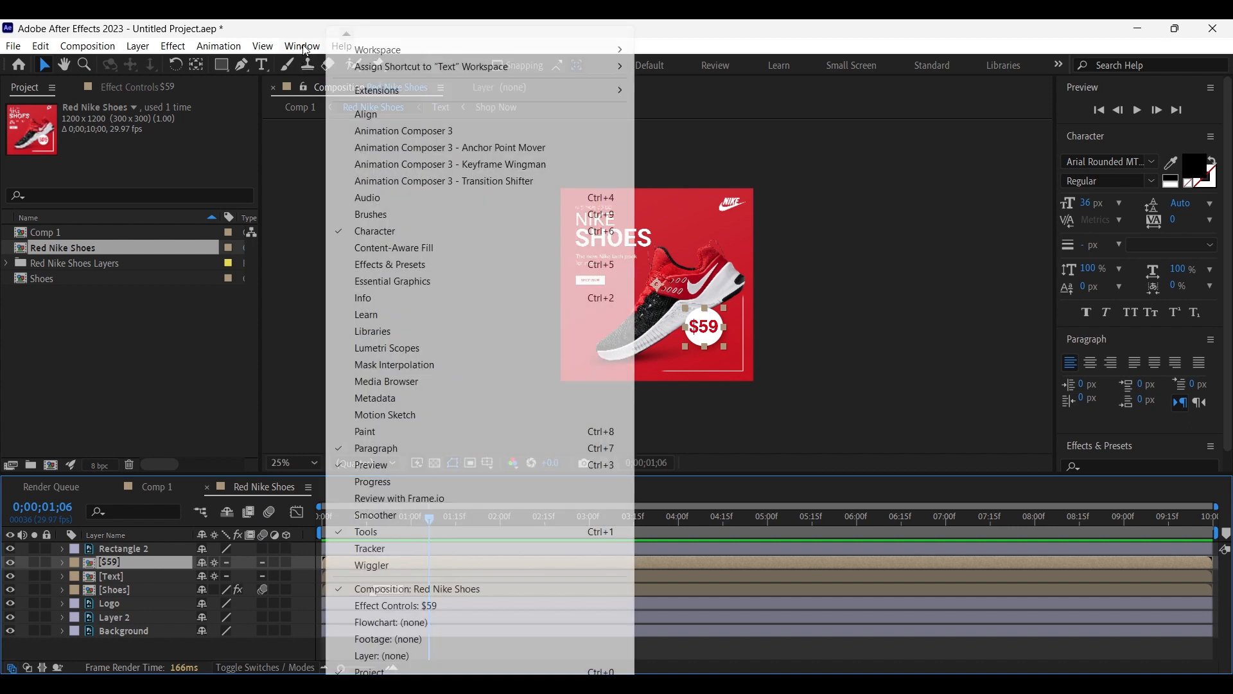
pyautogui.click(446, 129)
pyautogui.click(280, 261)
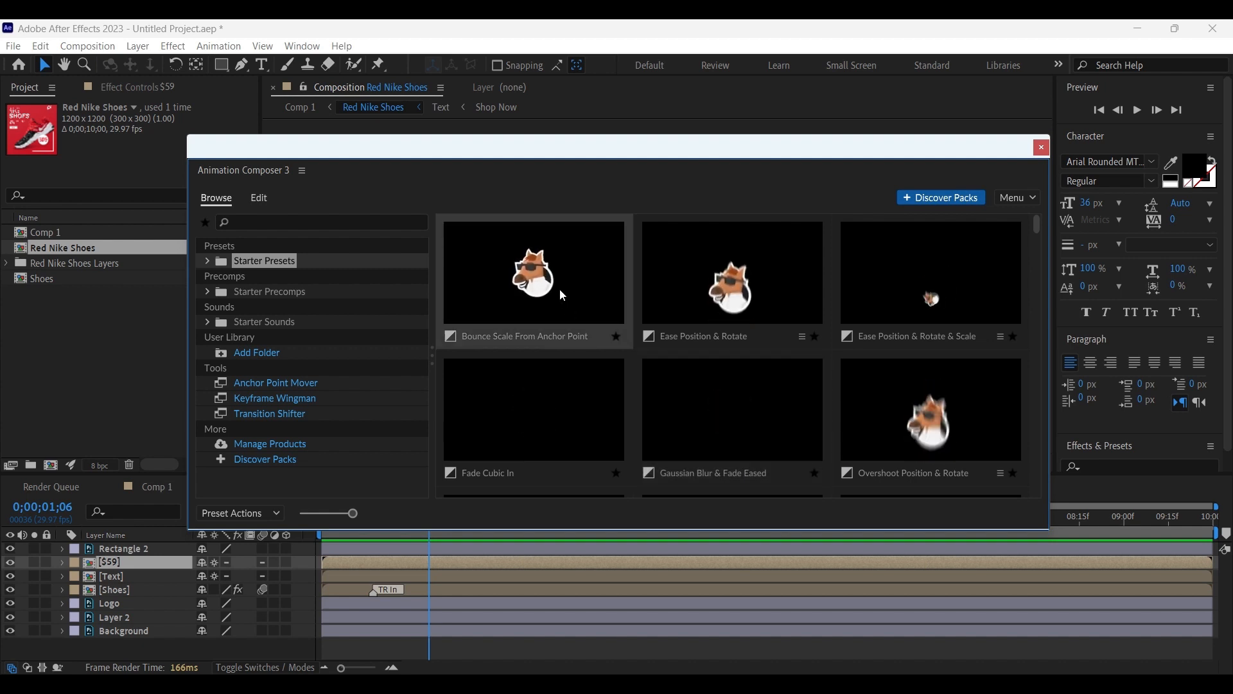
pyautogui.scroll(-2, 631, 372)
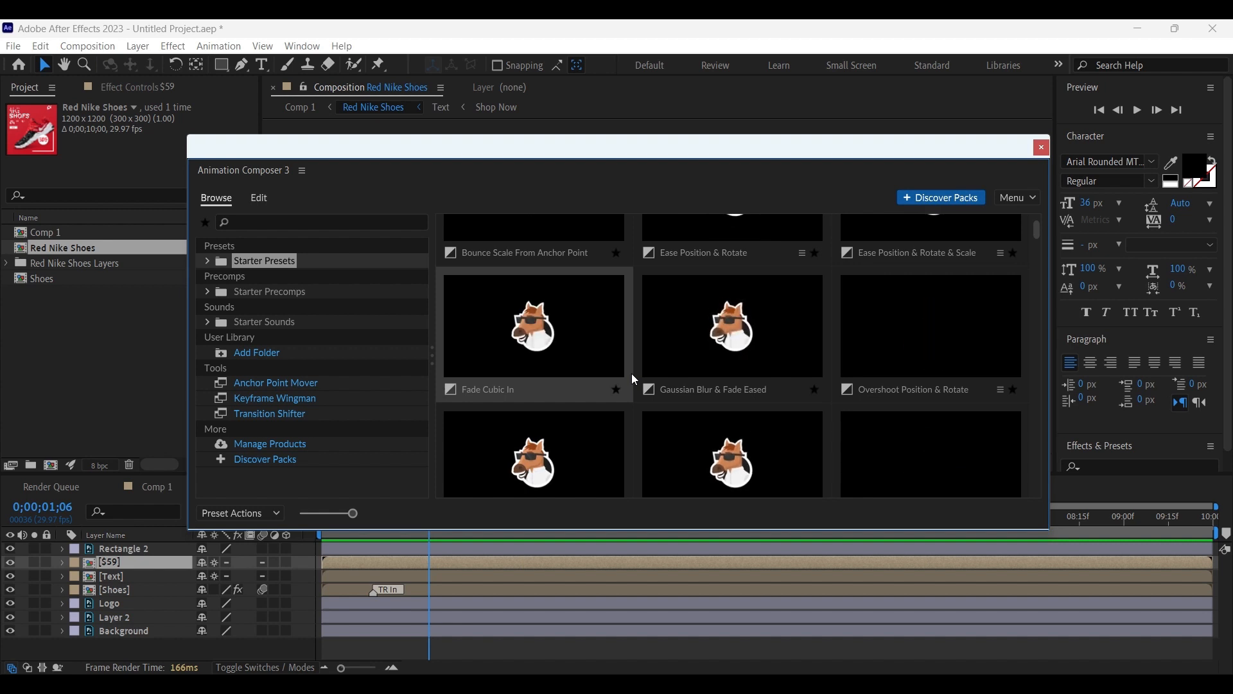
pyautogui.click(995, 456)
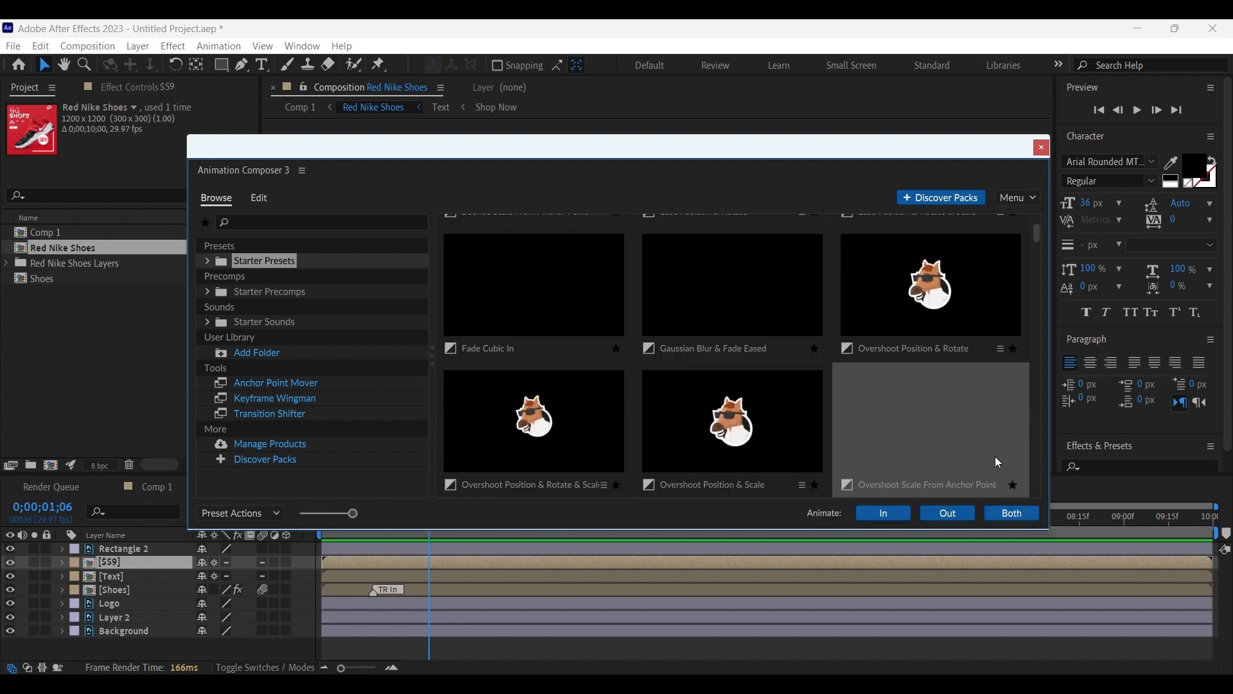
pyautogui.click(890, 514)
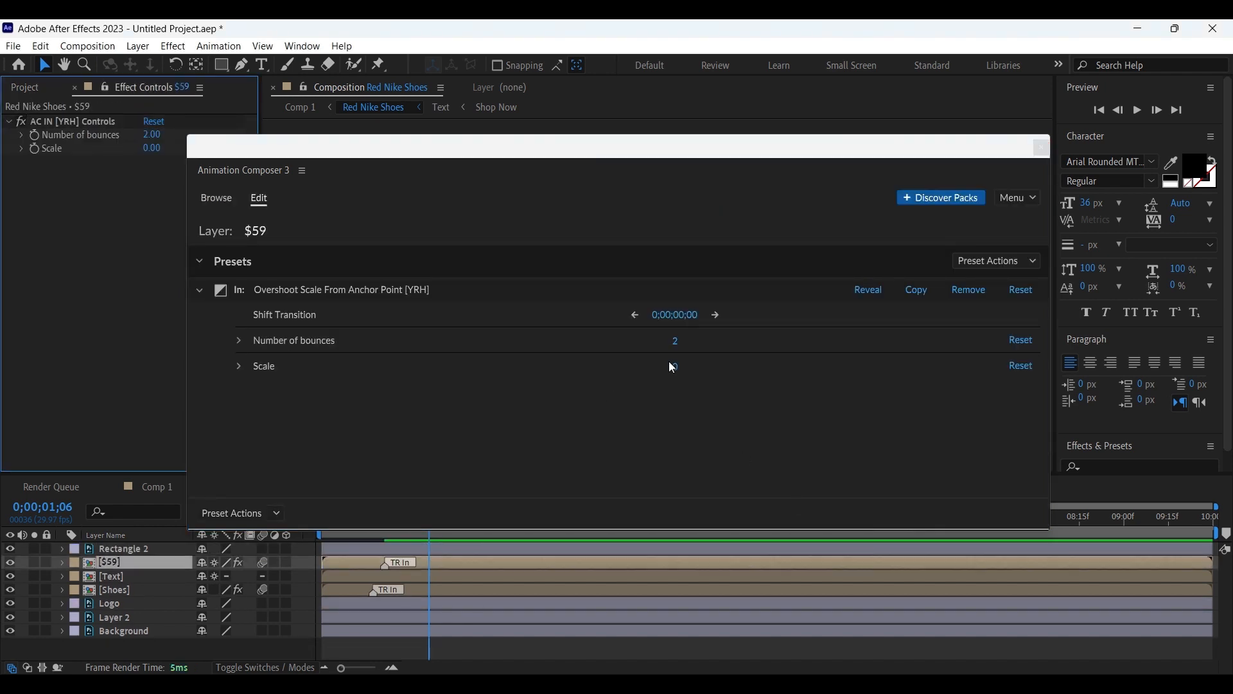
pyautogui.click(1041, 148)
pyautogui.moveTo(418, 519); pyautogui.dragTo(264, 518)
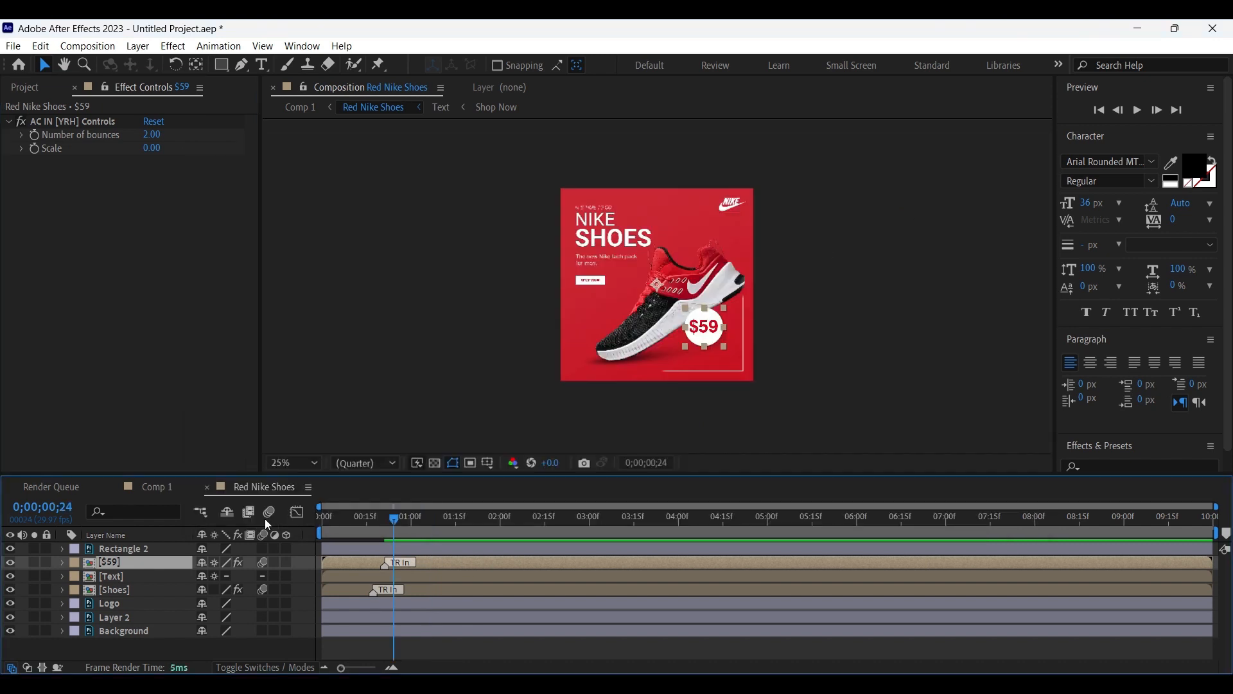
pyautogui.press('space')
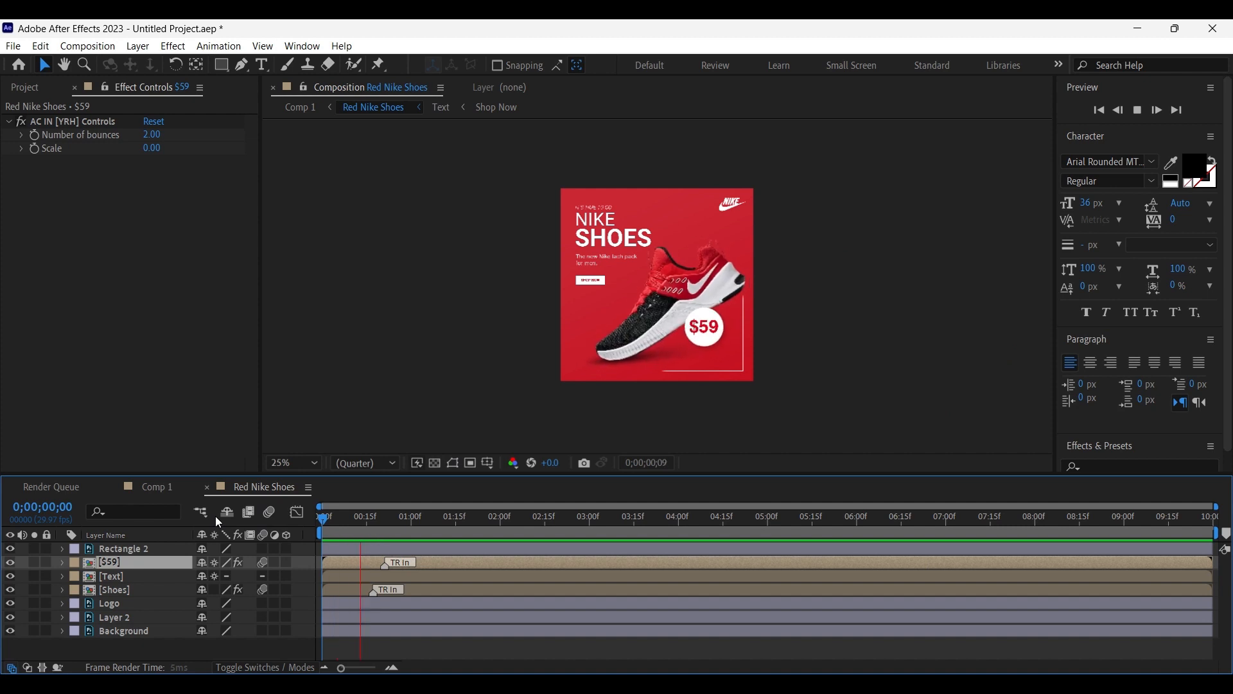
pyautogui.press('space')
# Shift the $59 layer to start about 20 frames into the timeline, and preview the timing from the start
pyautogui.click(419, 589)
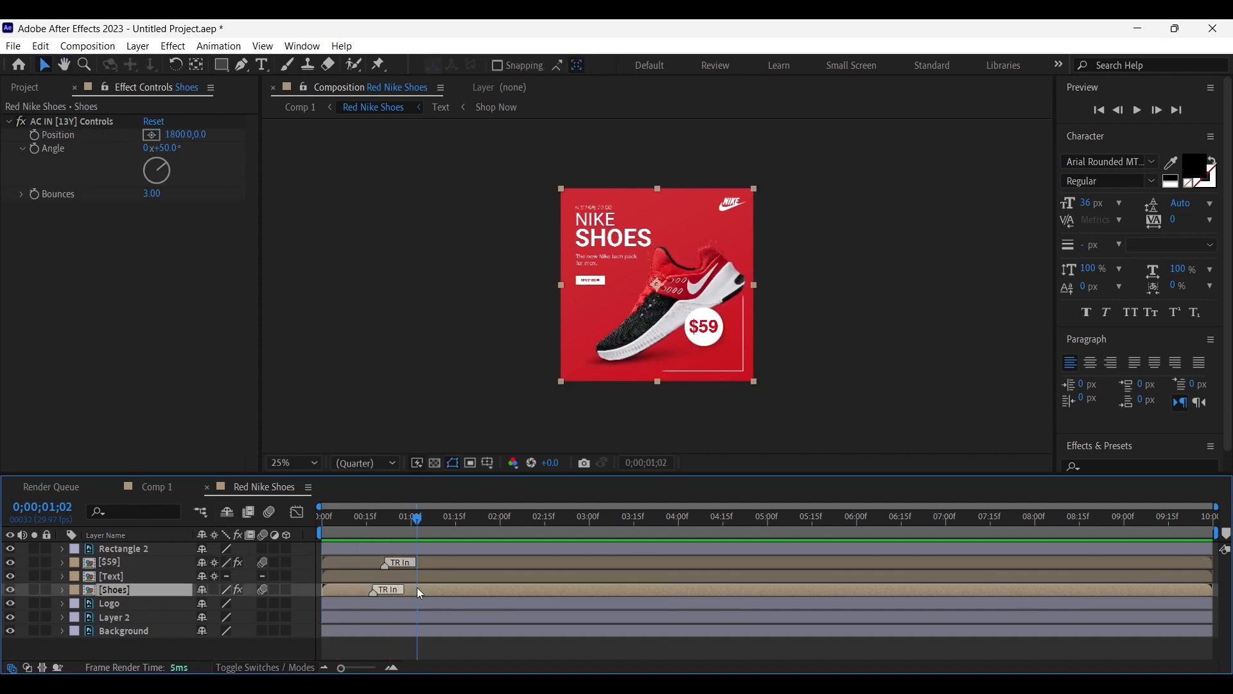
pyautogui.click(432, 561)
pyautogui.moveTo(427, 559); pyautogui.dragTo(491, 558)
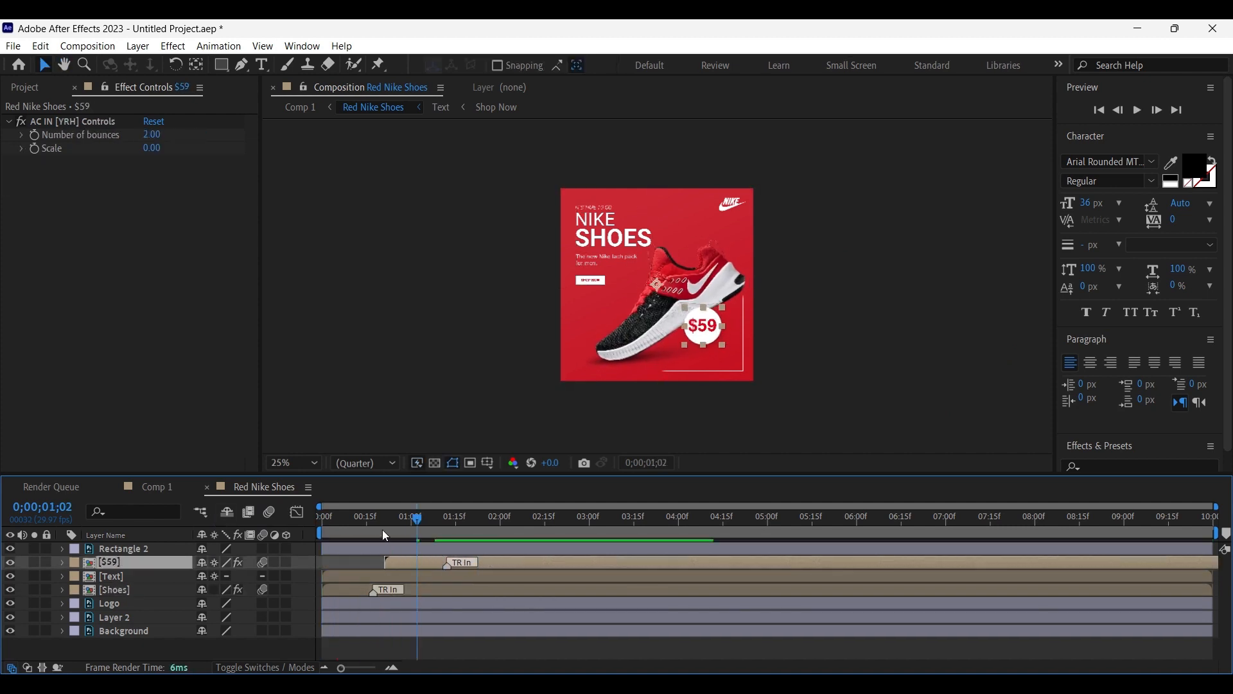
pyautogui.moveTo(417, 516); pyautogui.dragTo(251, 514)
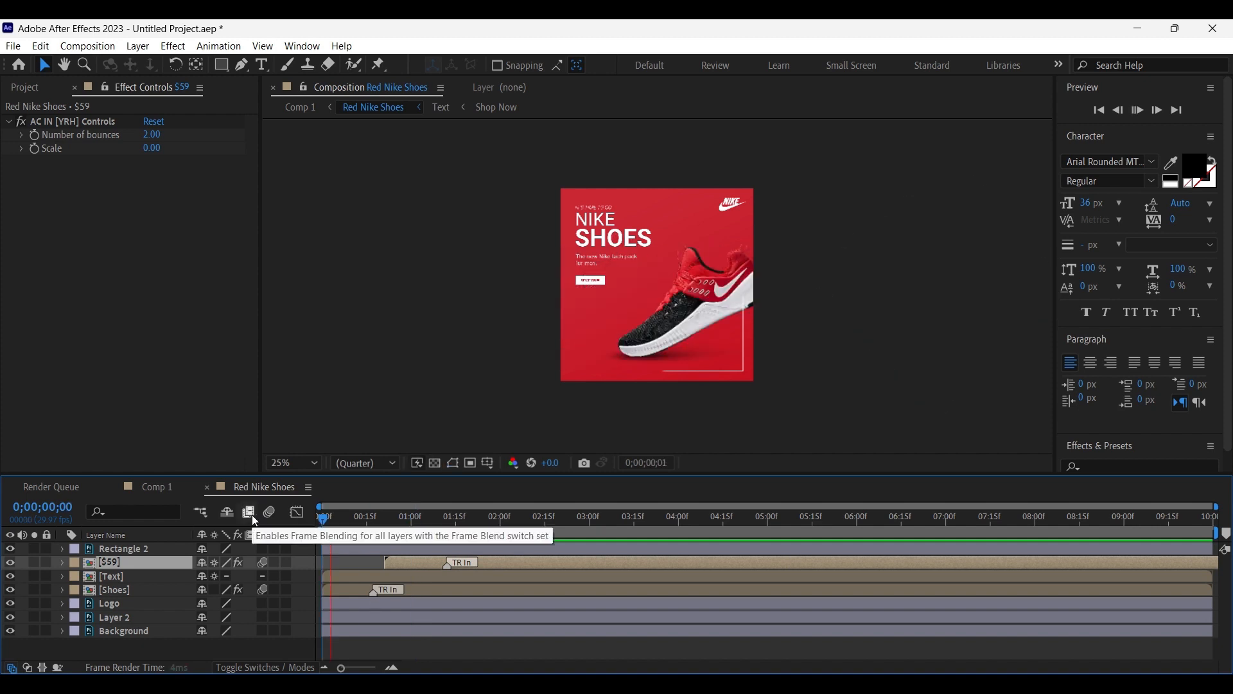
pyautogui.press('space')
pyautogui.press('space')
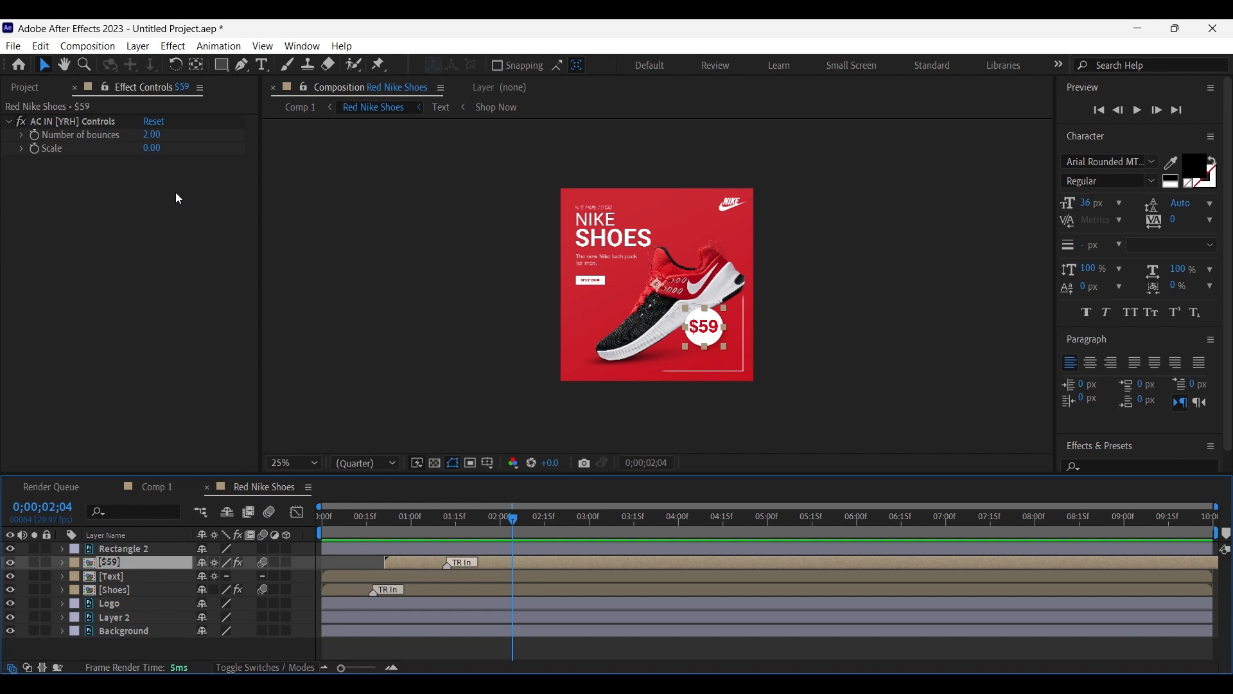
# Move the $59 layer's anchor point to the centre of the price badge and preview the animation from the start
pyautogui.click(196, 64)
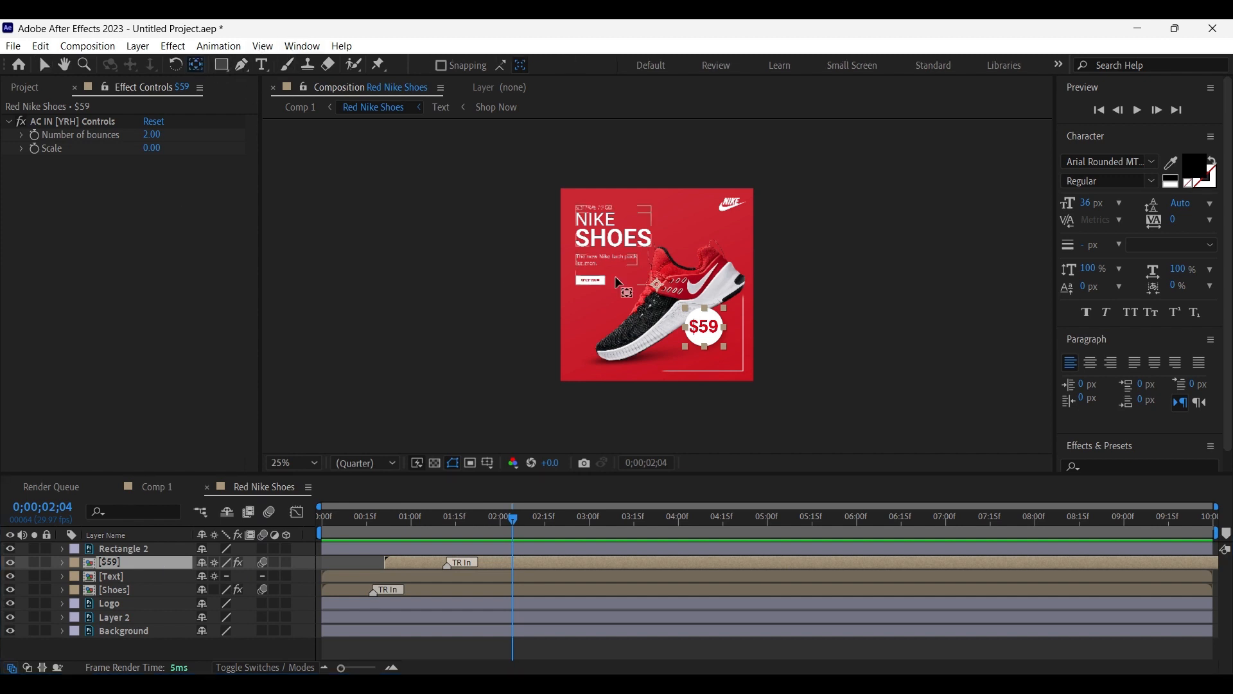
pyautogui.moveTo(657, 284); pyautogui.dragTo(706, 326)
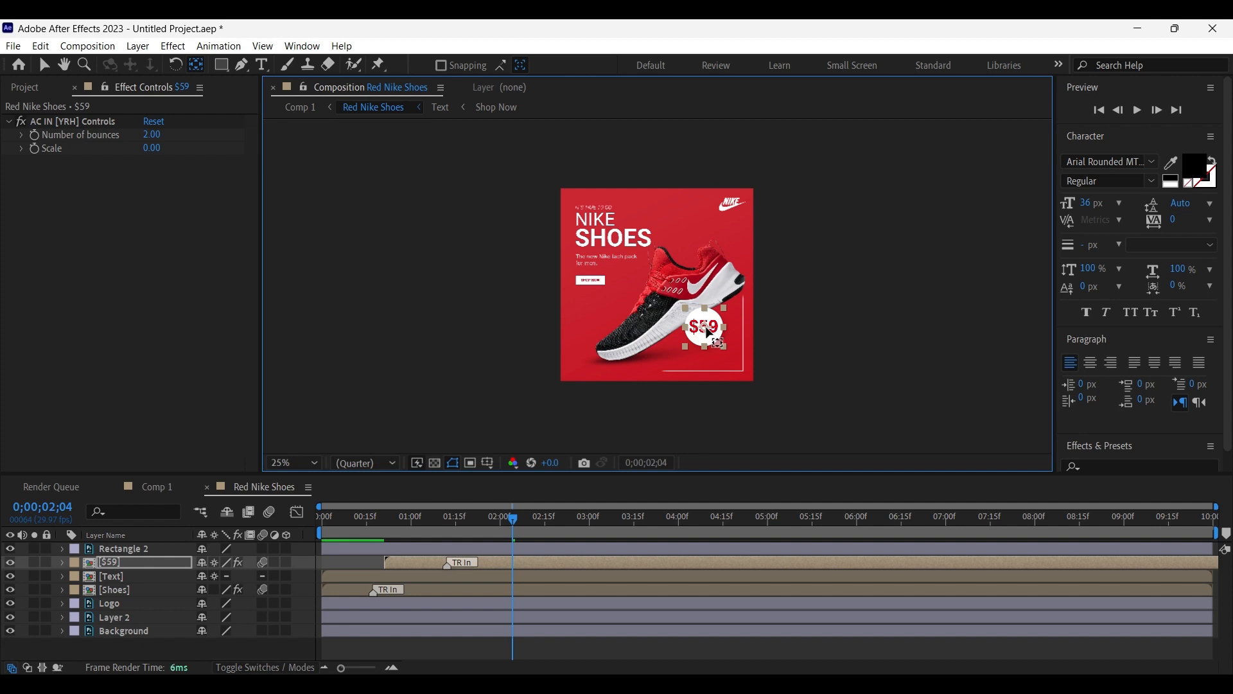
pyautogui.moveTo(342, 517); pyautogui.dragTo(192, 527)
pyautogui.press('space')
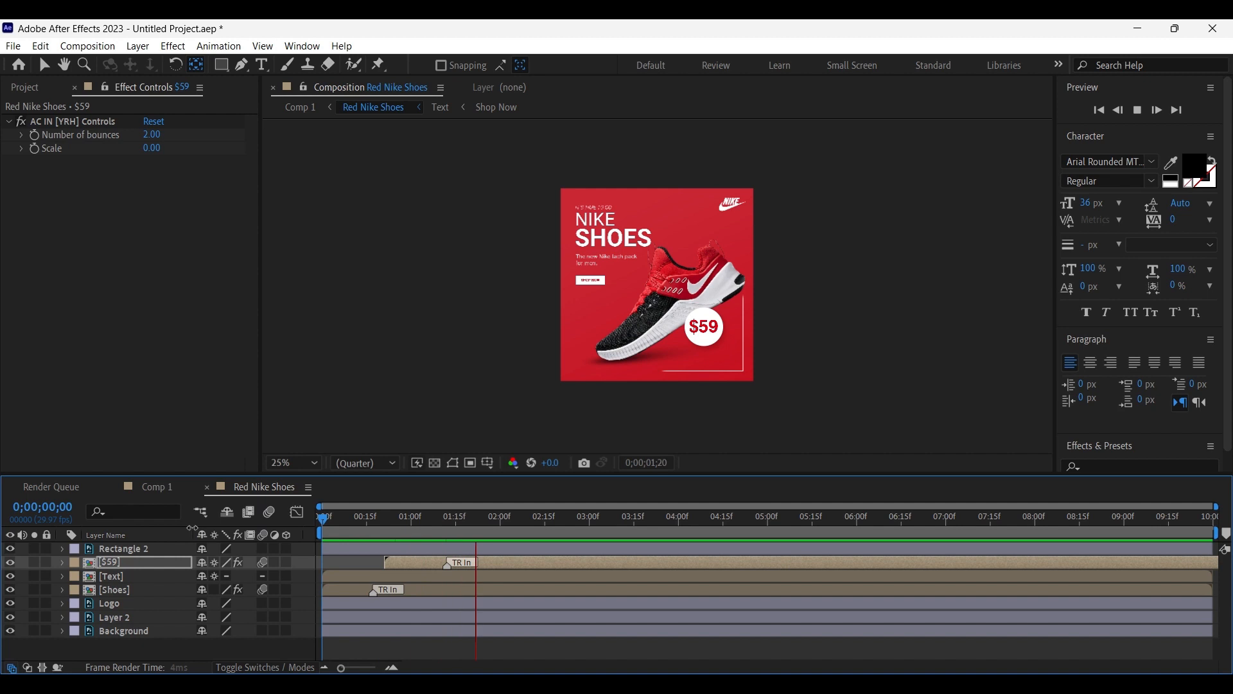
# Open the Text precomp and convert its three Photoshop text layers, excluding Shop Now, to editable text
pyautogui.click(111, 577)
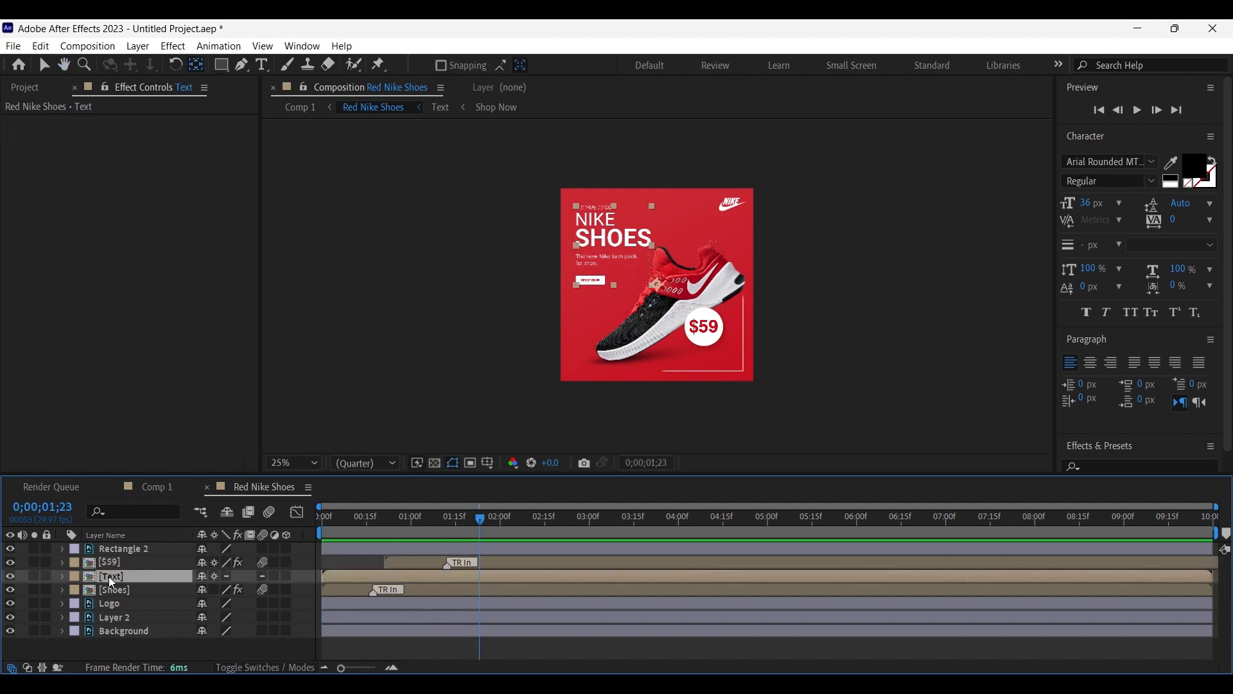
pyautogui.doubleClick(109, 576)
pyautogui.click(128, 554)
pyautogui.click(129, 558)
pyautogui.click(139, 575)
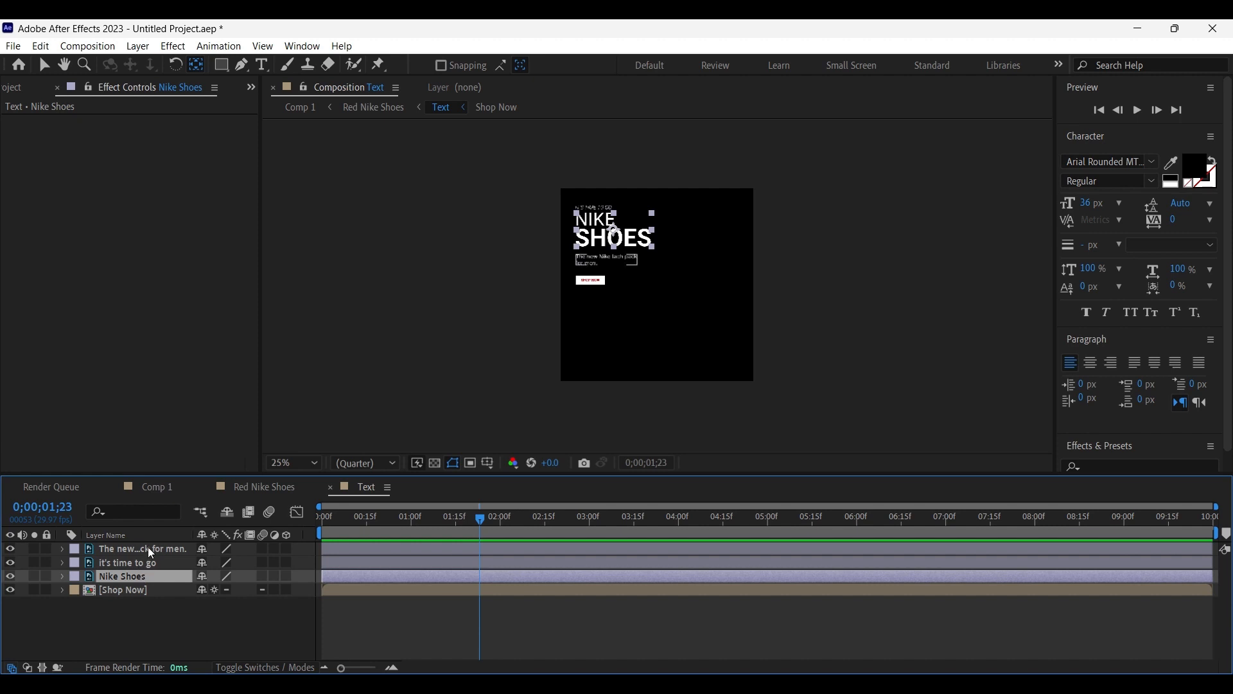
pyautogui.keyDown('shift'); pyautogui.click(149, 550); pyautogui.keyUp('shift')
pyautogui.rightClick(149, 550)
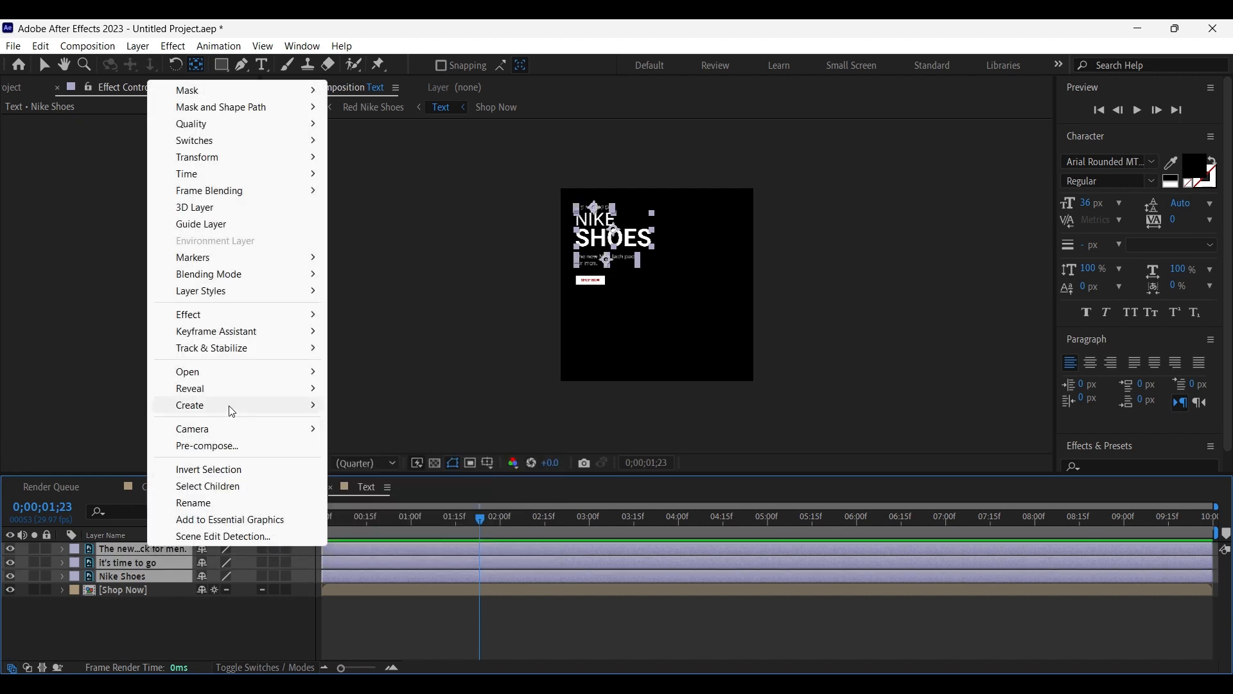
pyautogui.moveTo(232, 404)
pyautogui.click(373, 404)
pyautogui.click(137, 608)
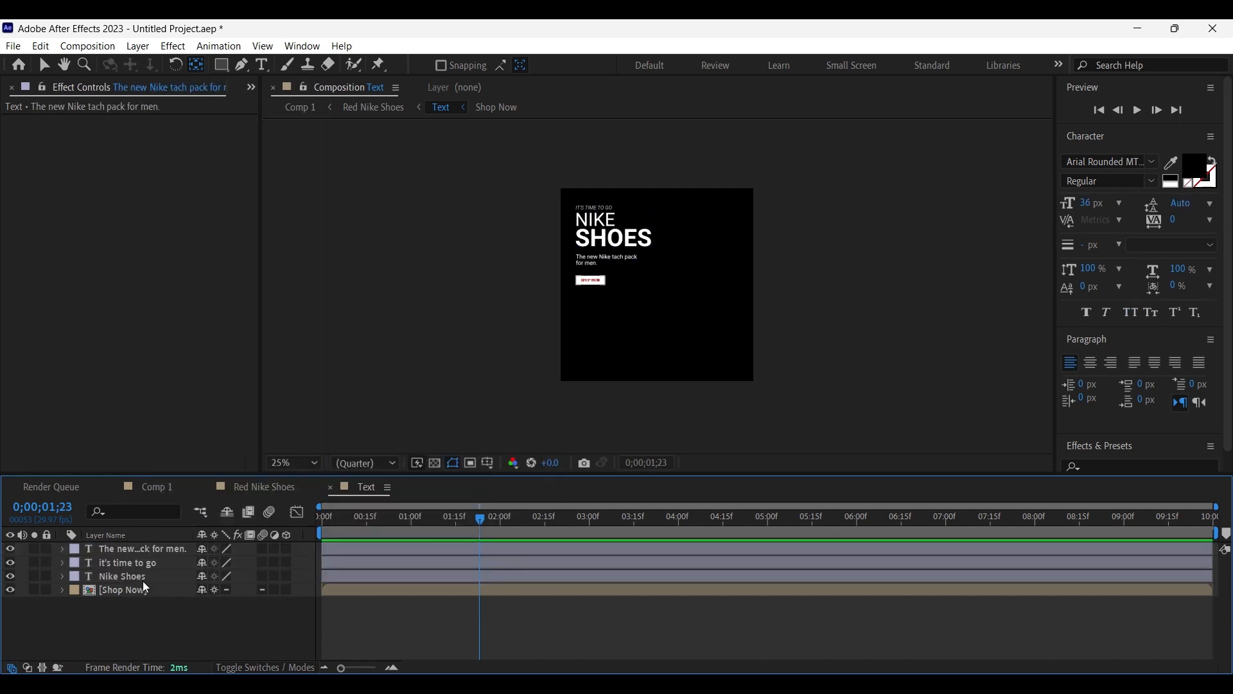
# Apply the Overshoot Position & Scale Characters starter text preset to the It's time to go layer as an In animation
pyautogui.click(139, 559)
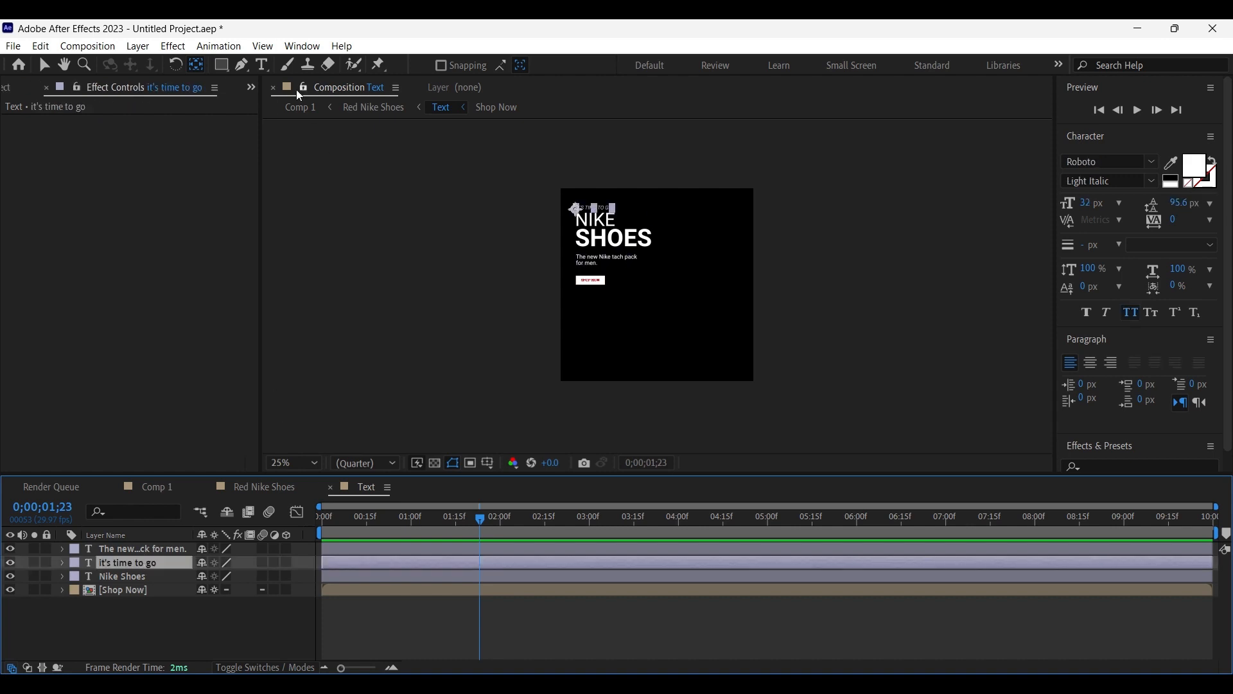
pyautogui.click(302, 47)
pyautogui.click(432, 132)
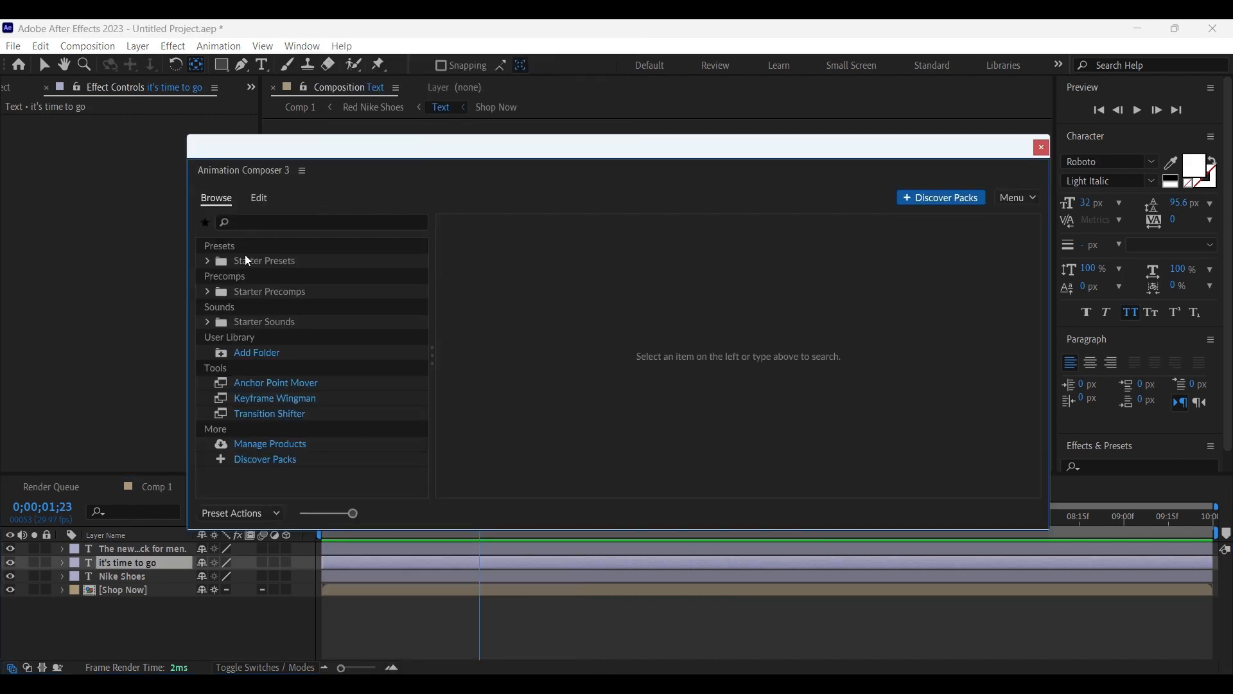
pyautogui.click(208, 261)
pyautogui.click(314, 307)
pyautogui.moveTo(519, 287)
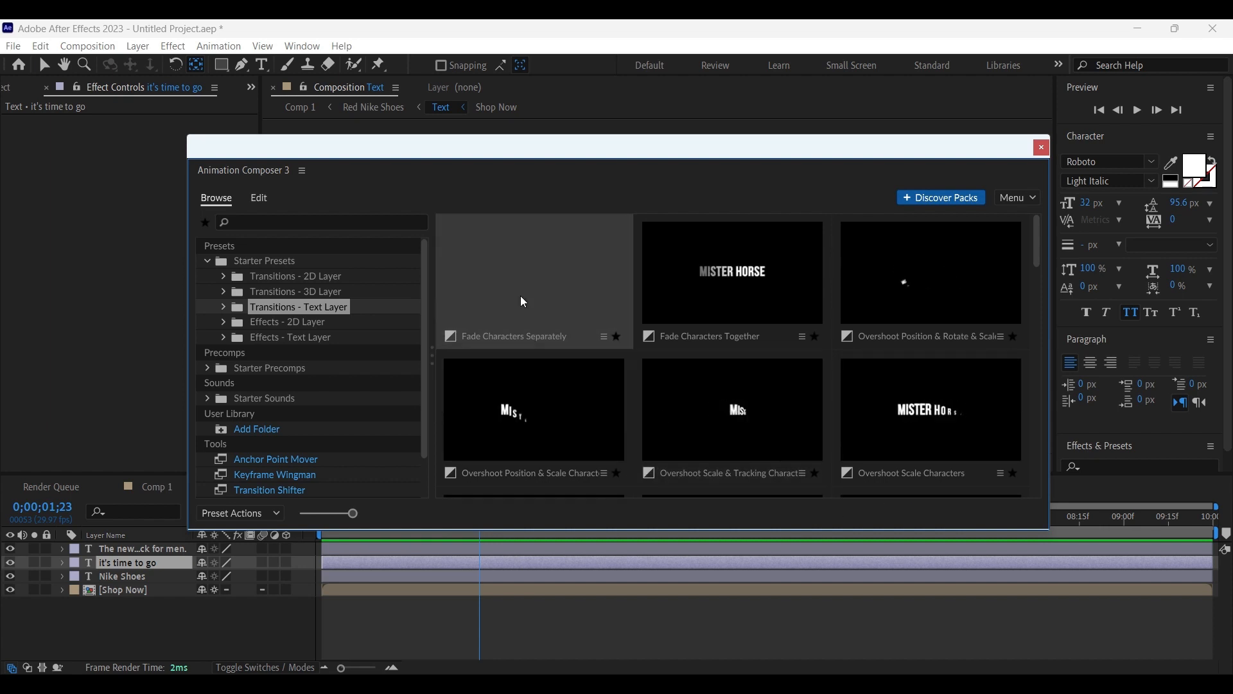
pyautogui.click(534, 364)
pyautogui.click(938, 519)
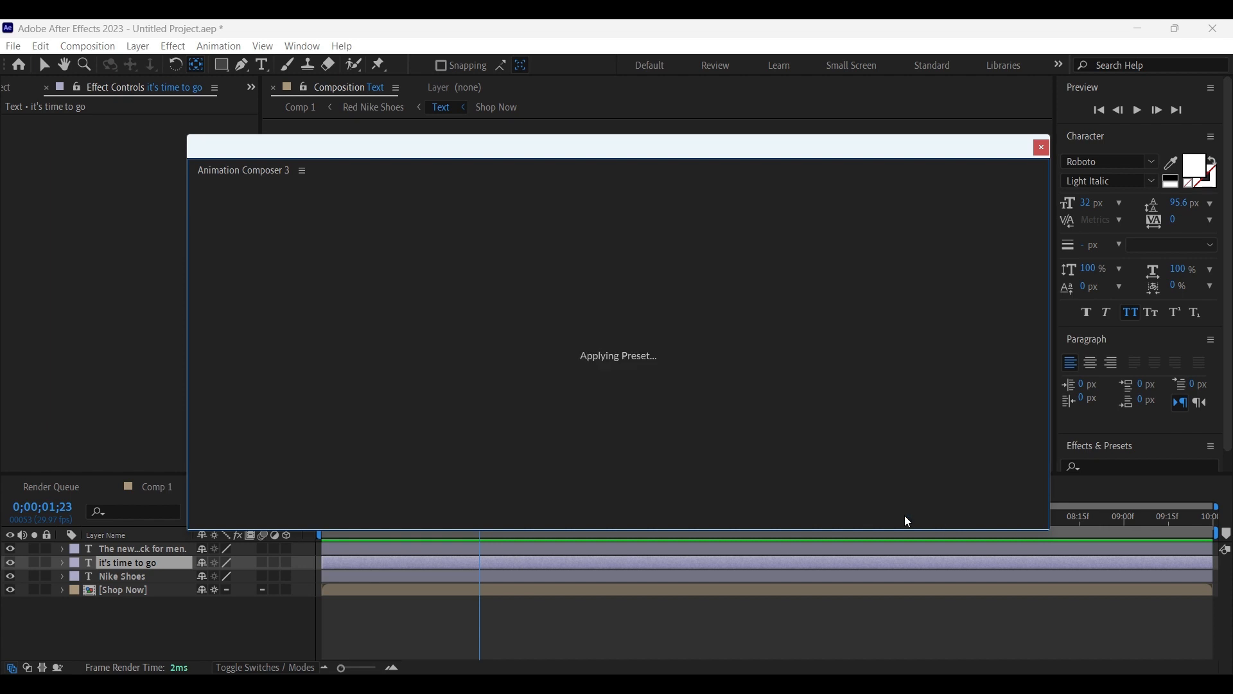
pyautogui.click(1041, 149)
pyautogui.click(64, 556)
# Apply the Scale Characters Randomly starter text preset to the Nike Shoes layer as an In animation and collapse its properties
pyautogui.click(152, 550)
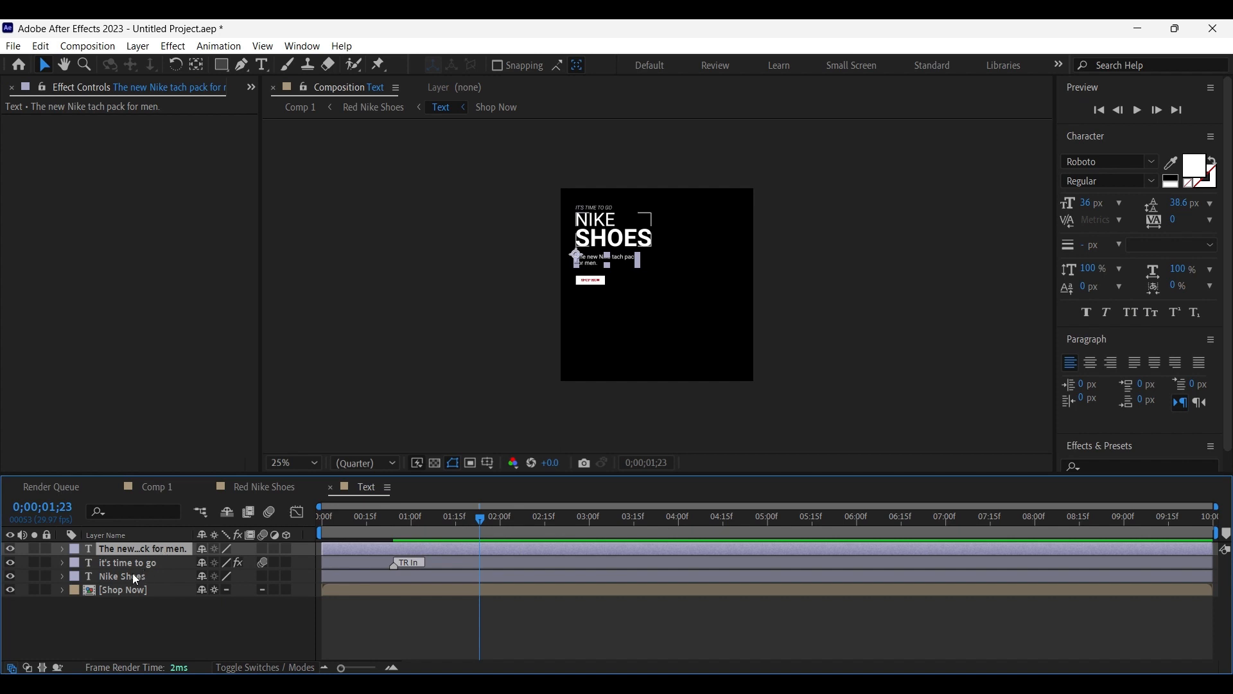
pyautogui.click(132, 576)
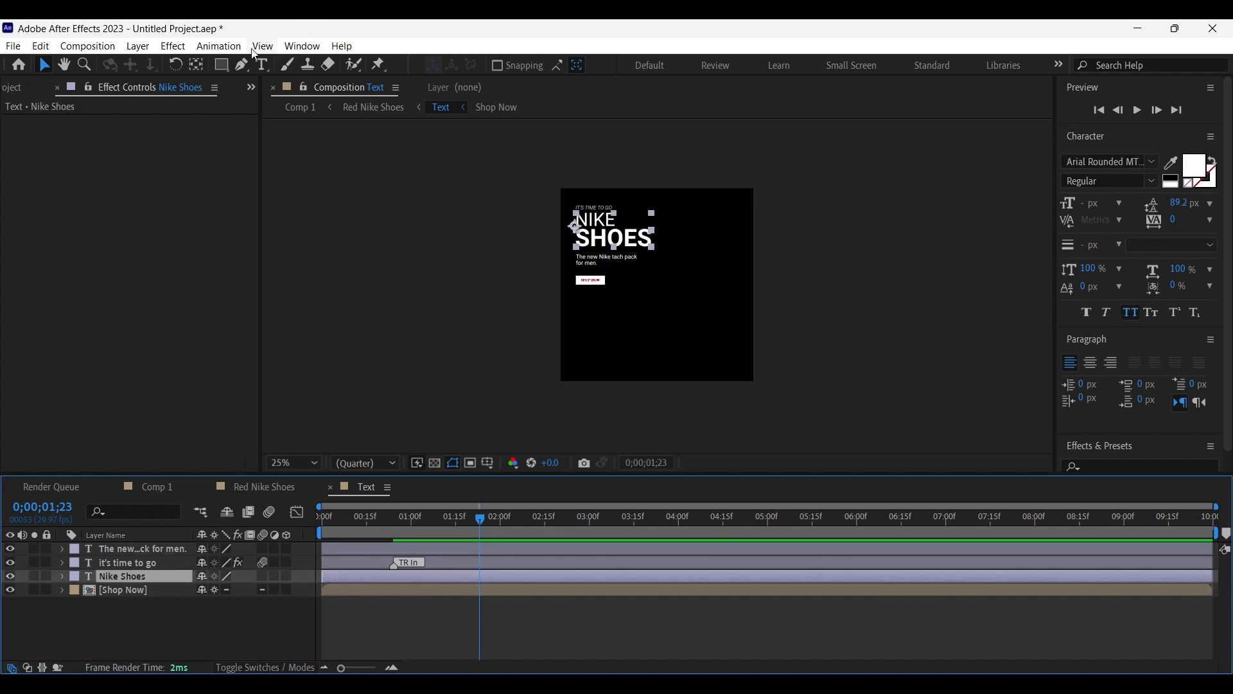
pyautogui.click(301, 48)
pyautogui.click(420, 132)
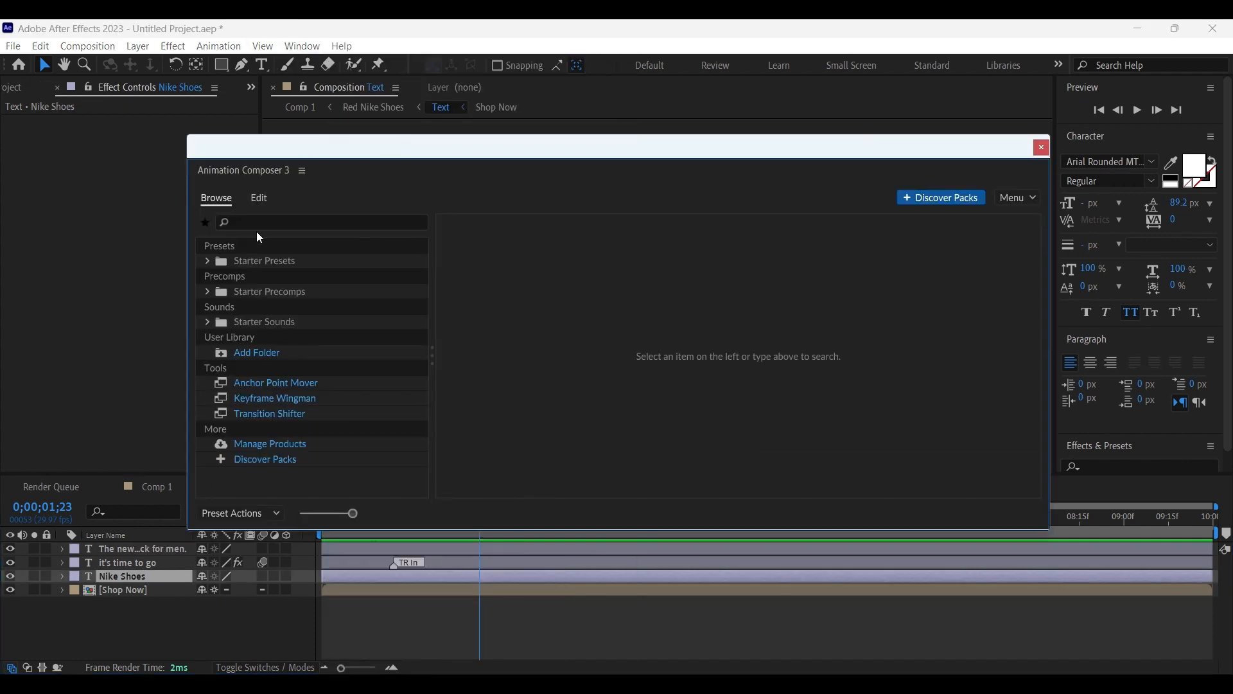
pyautogui.click(207, 261)
pyautogui.click(278, 306)
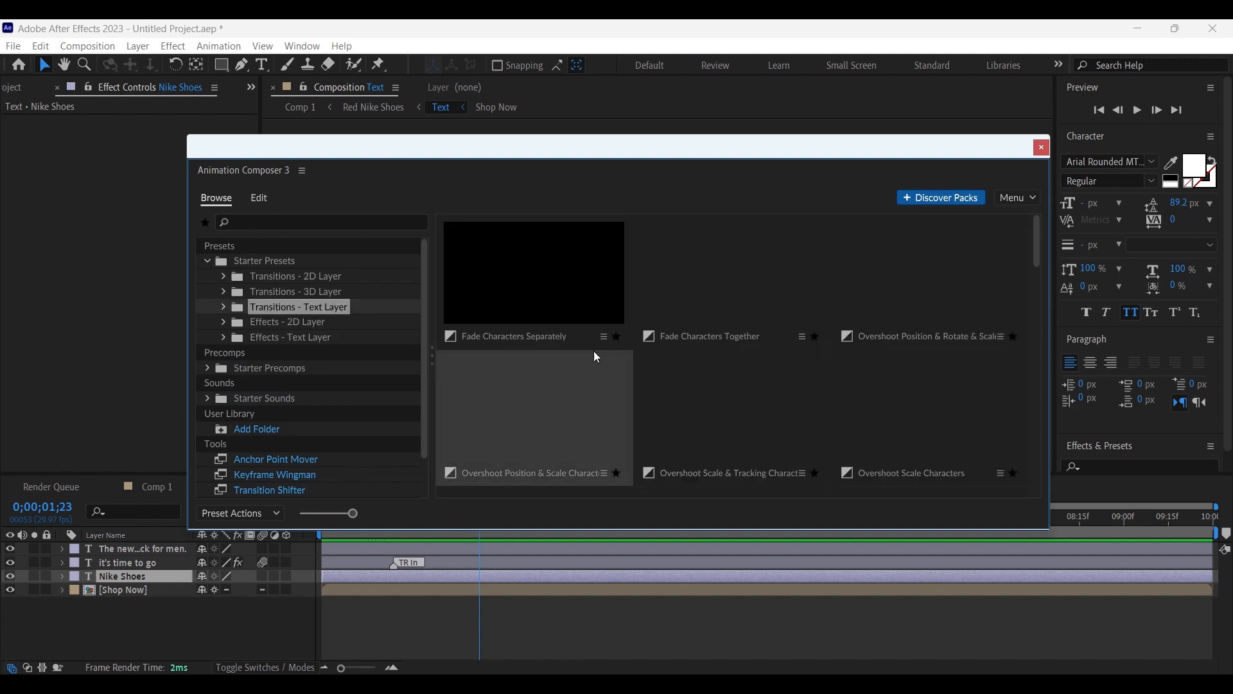
pyautogui.scroll(-1, 809, 400)
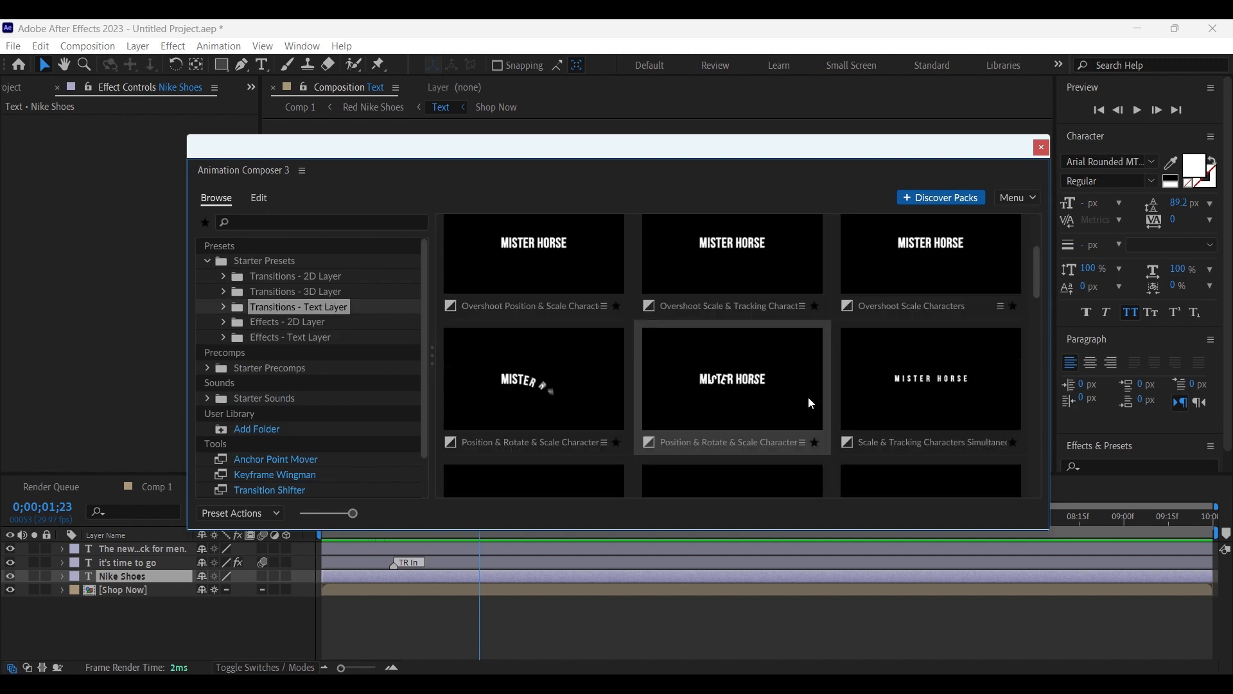
pyautogui.scroll(-5, 808, 399)
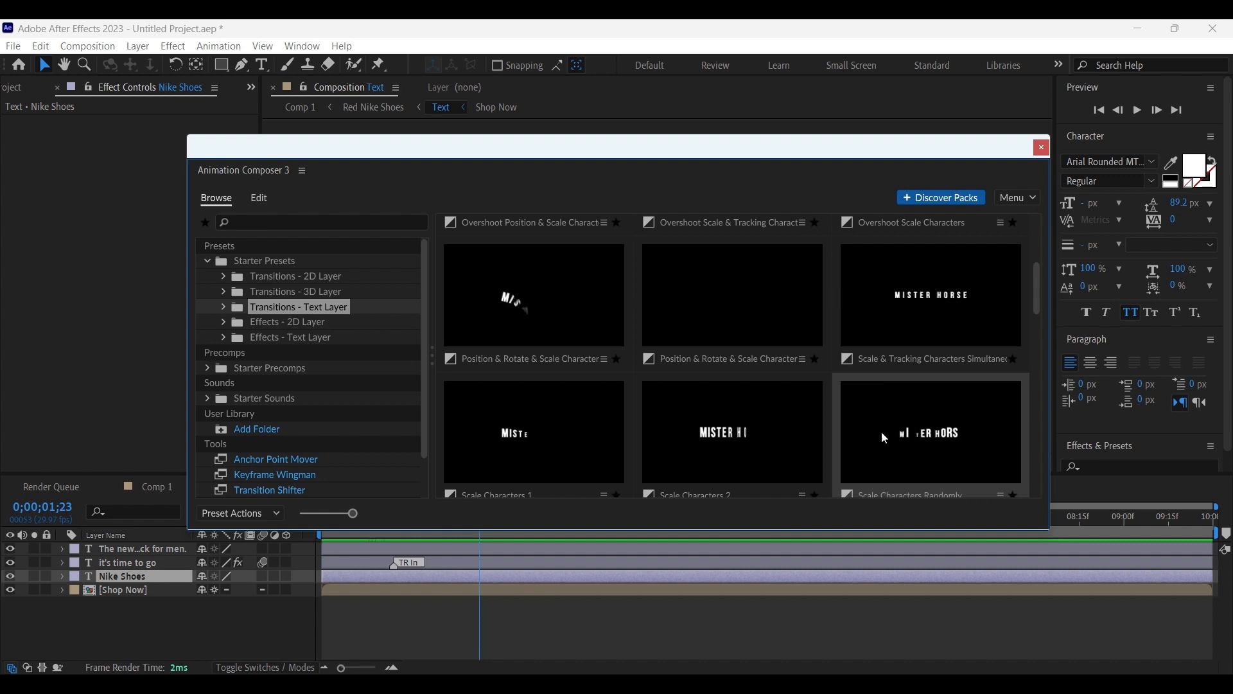
pyautogui.moveTo(957, 440)
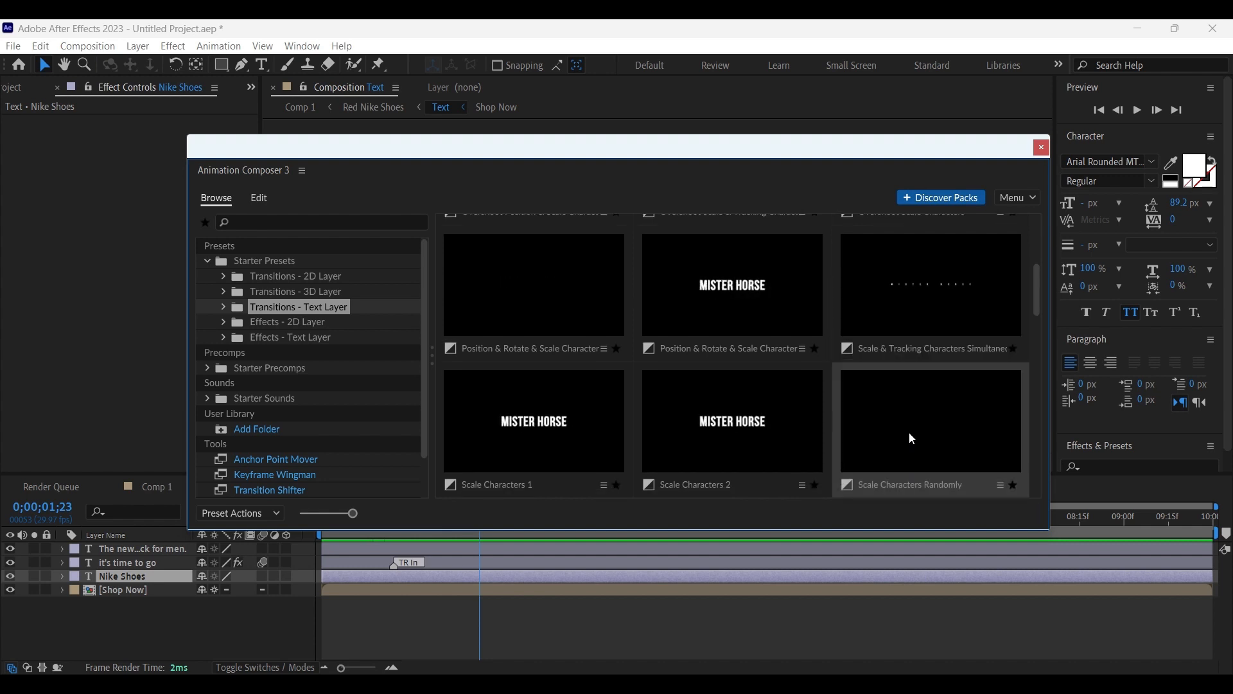
pyautogui.click(886, 512)
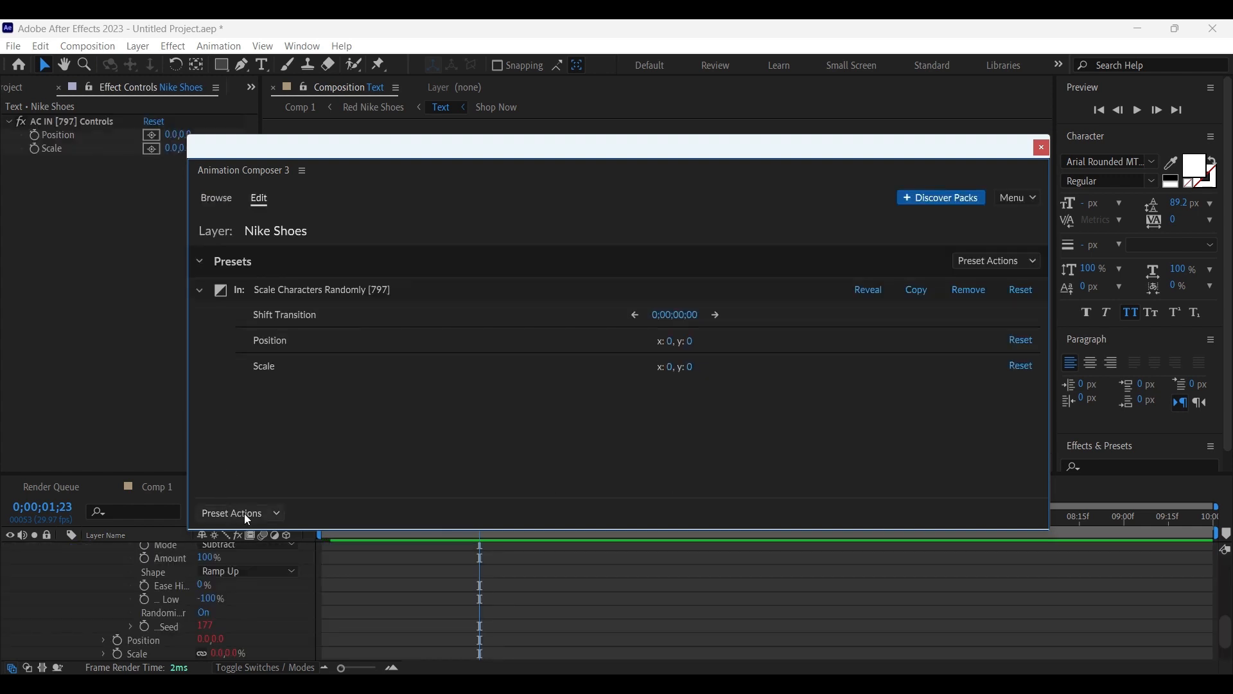
pyautogui.click(1041, 148)
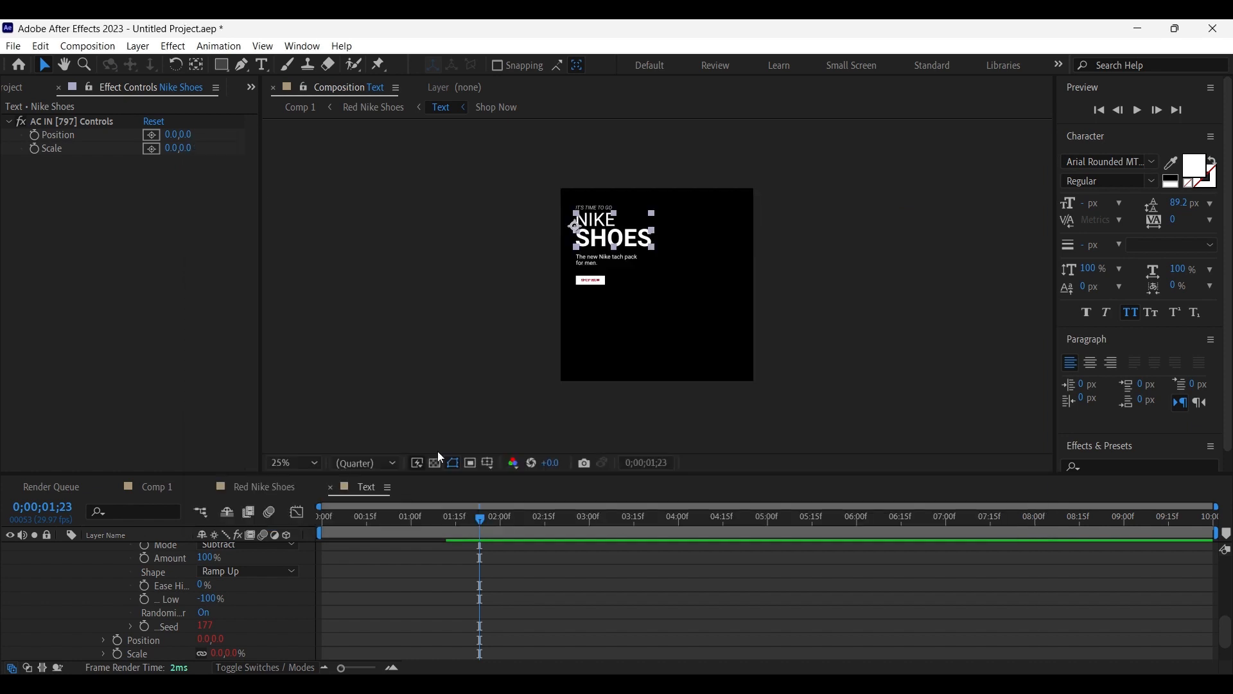
pyautogui.scroll(5, 122, 568)
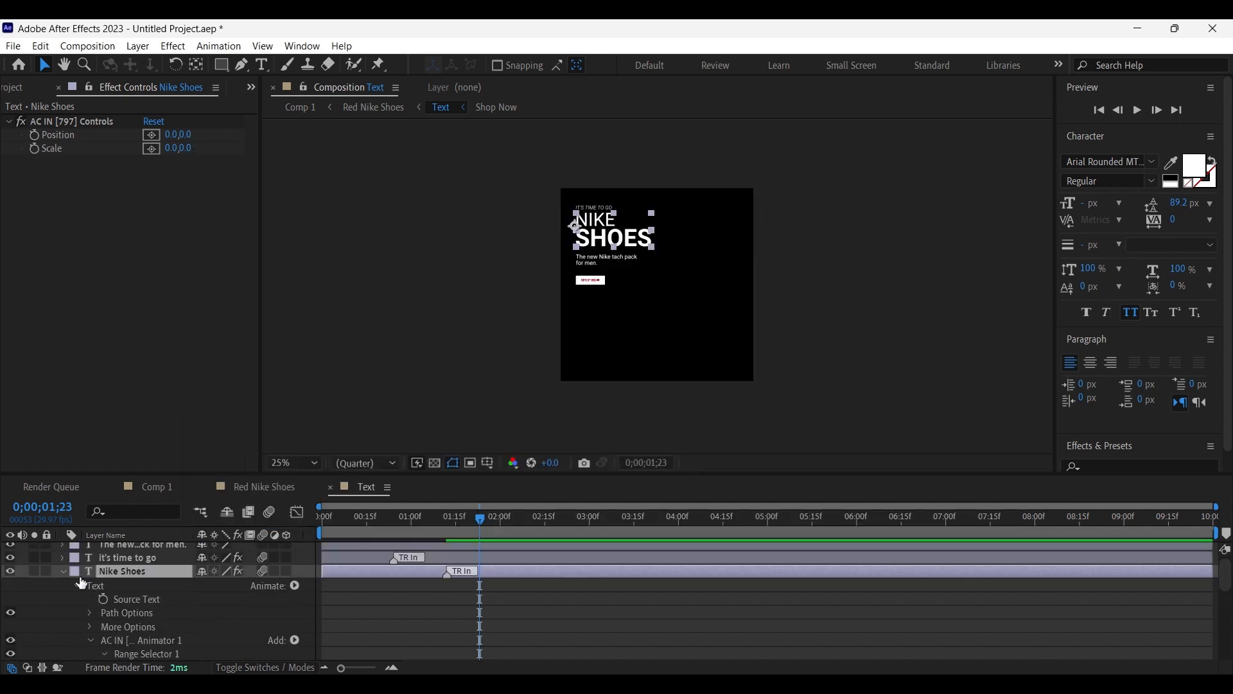
pyautogui.click(62, 571)
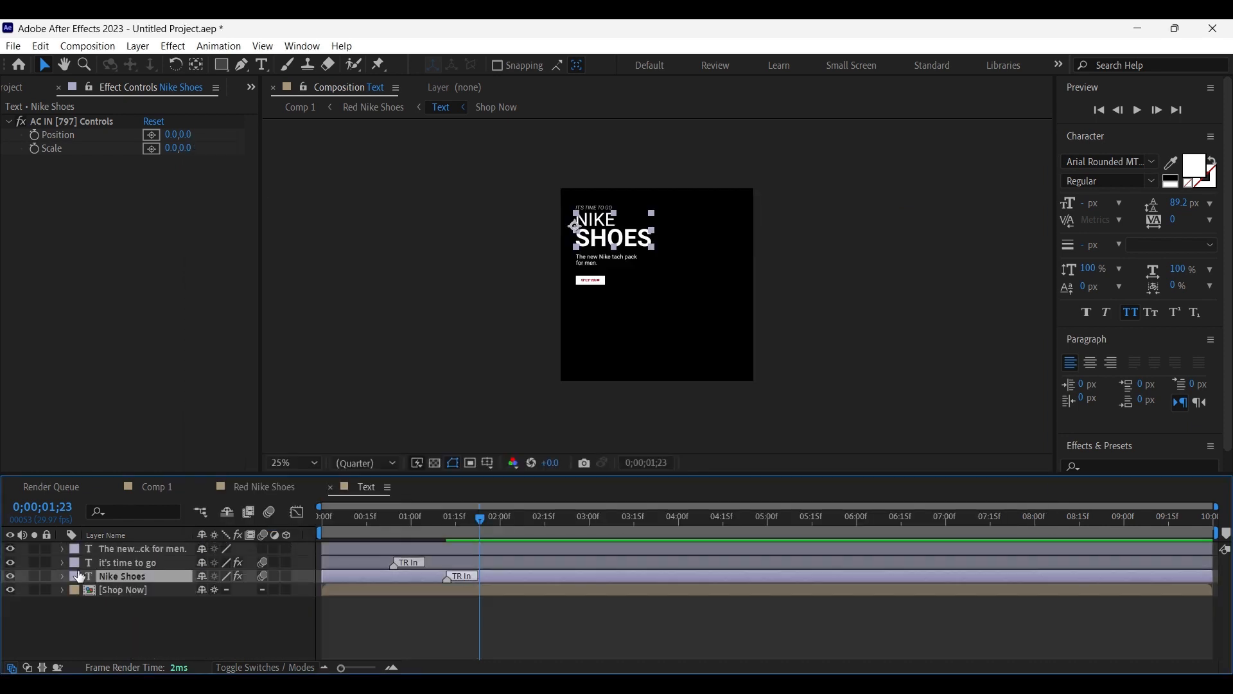
# Apply the Overshoot Scale Characters starter preset, Bottom variant, to the tagline text layer as an In animation and collapse its properties
pyautogui.click(144, 548)
pyautogui.click(289, 47)
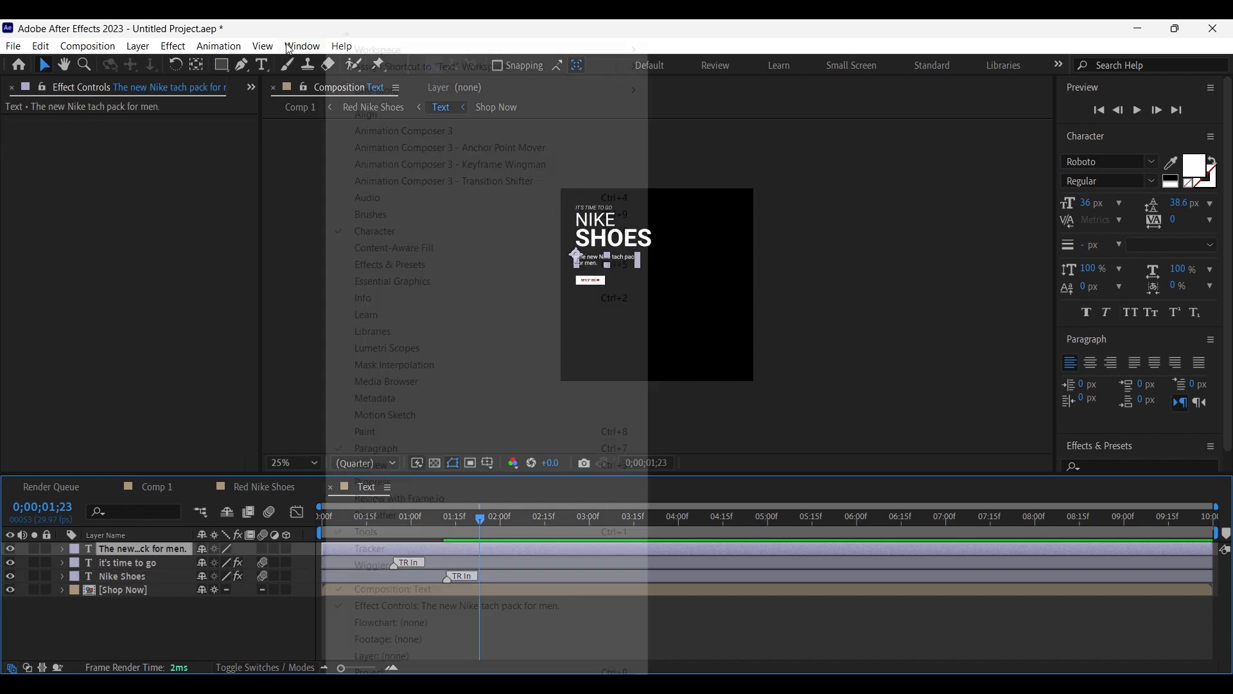
pyautogui.click(398, 131)
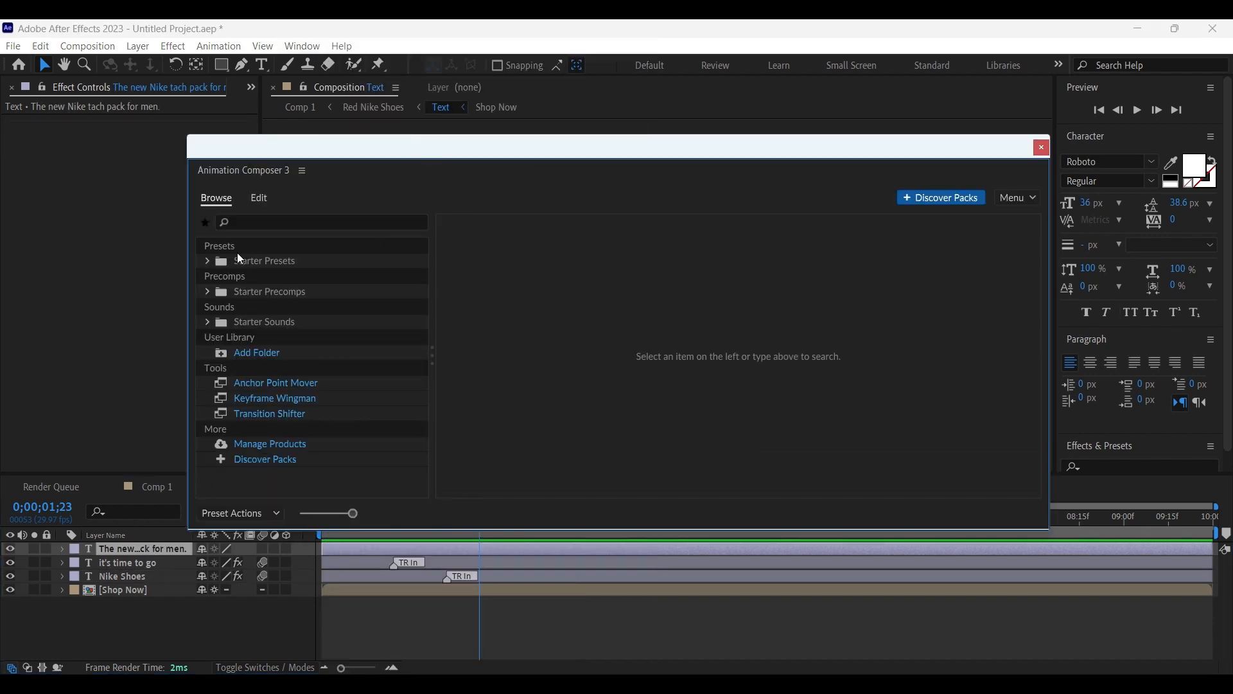
pyautogui.click(207, 261)
pyautogui.click(299, 307)
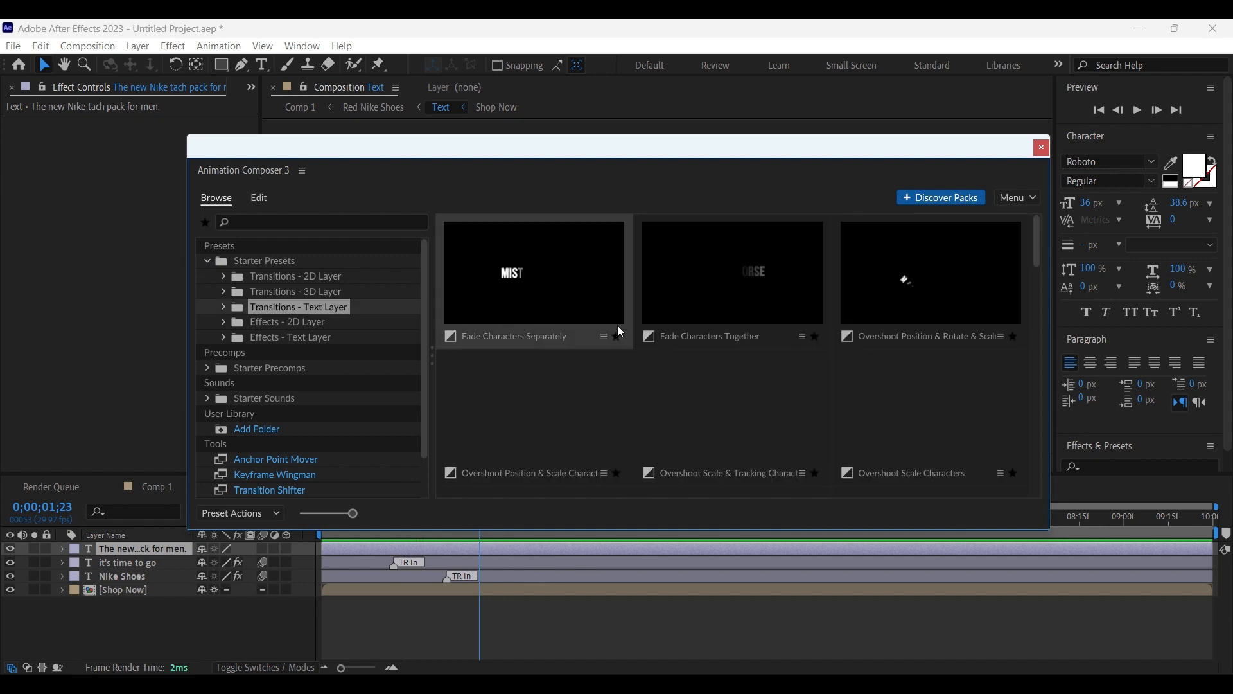
pyautogui.scroll(-1, 641, 345)
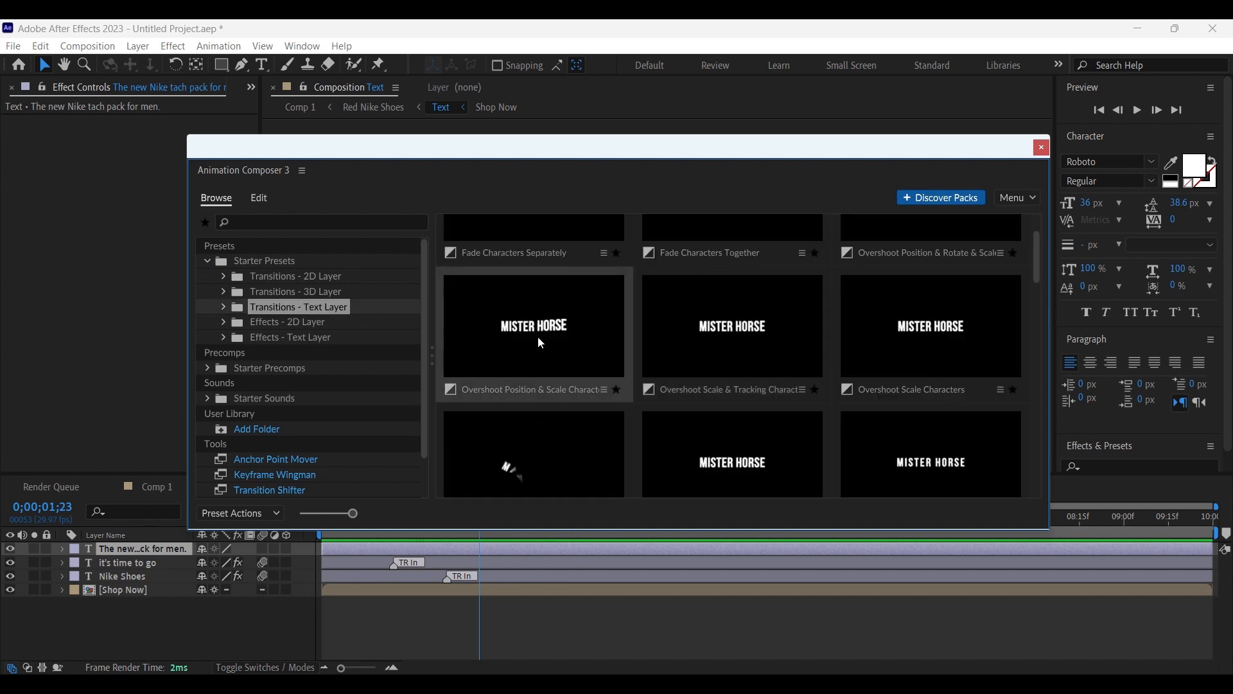
pyautogui.click(935, 367)
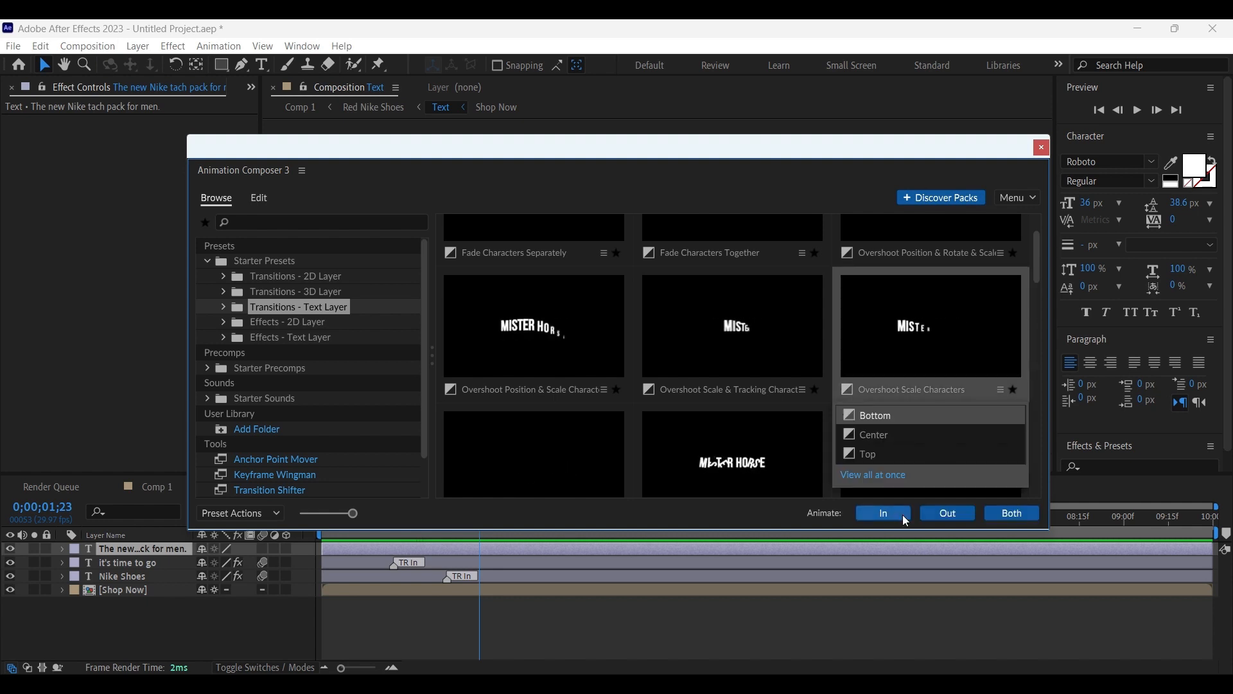
pyautogui.click(885, 508)
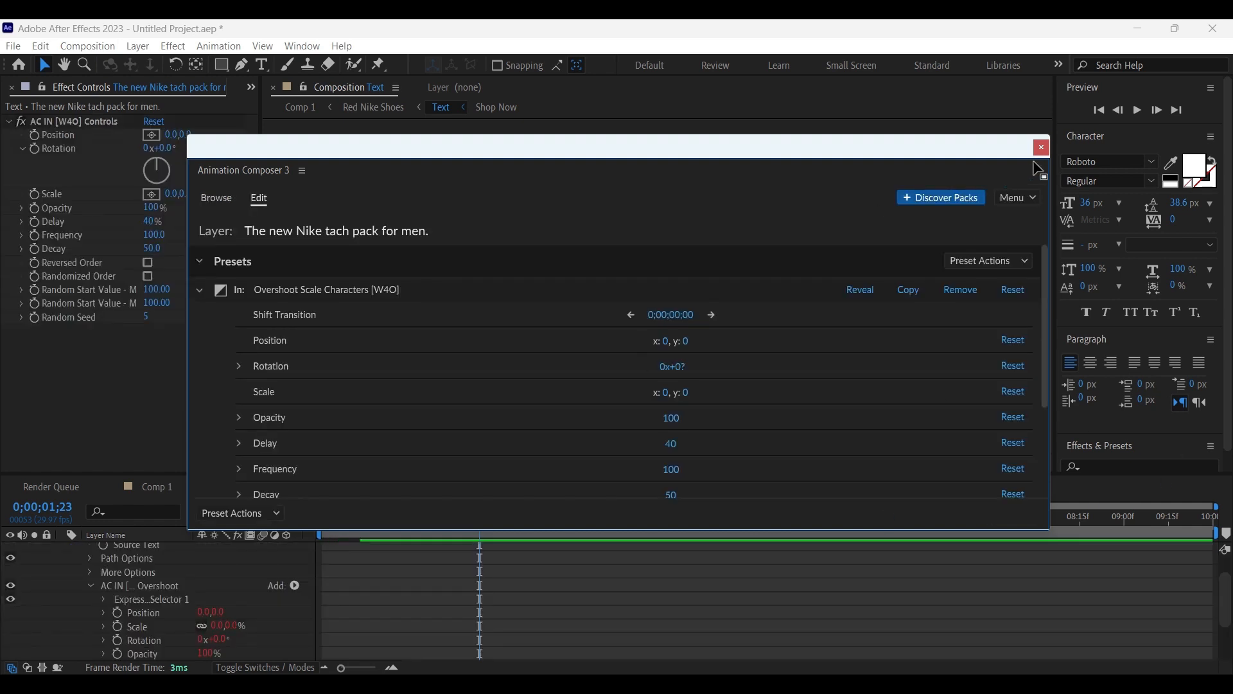
pyautogui.click(1041, 148)
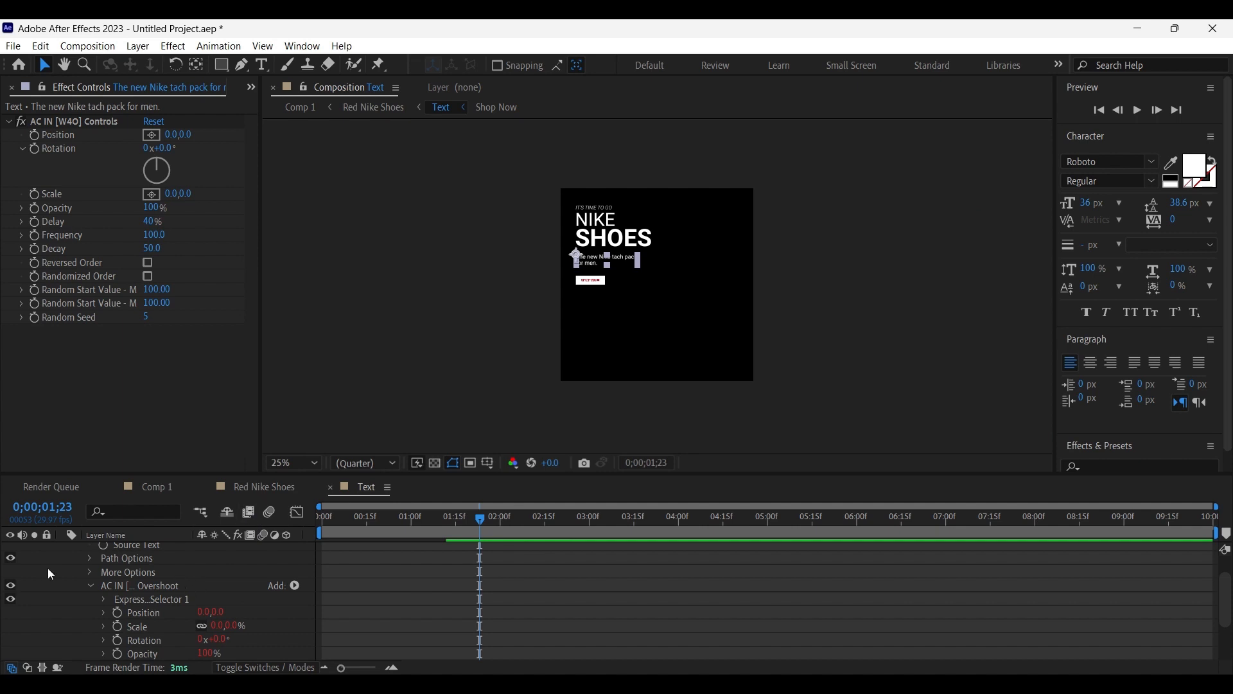
pyautogui.scroll(3, 47, 568)
pyautogui.click(63, 549)
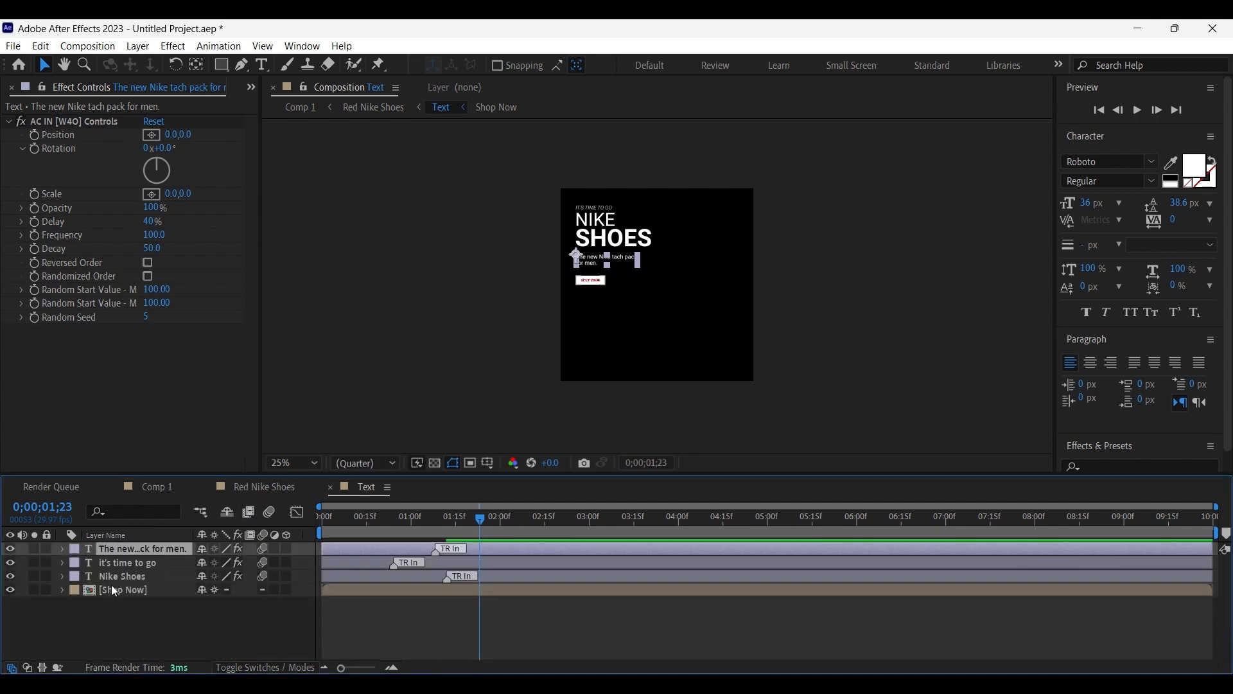
# Add Position and Opacity keyframes to the Shop Now layer at 20 frames
pyautogui.click(114, 590)
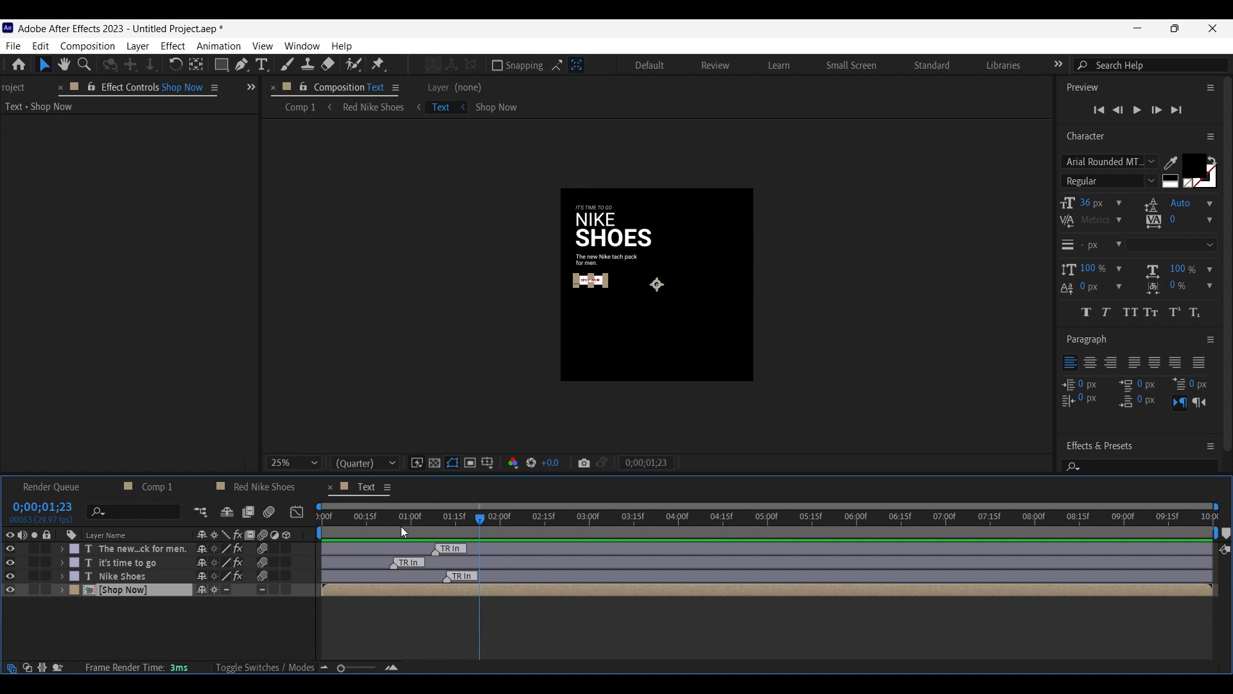
pyautogui.moveTo(376, 521); pyautogui.dragTo(383, 520)
pyautogui.press('p')
pyautogui.hotkey('shift', 't')
pyautogui.click(103, 604)
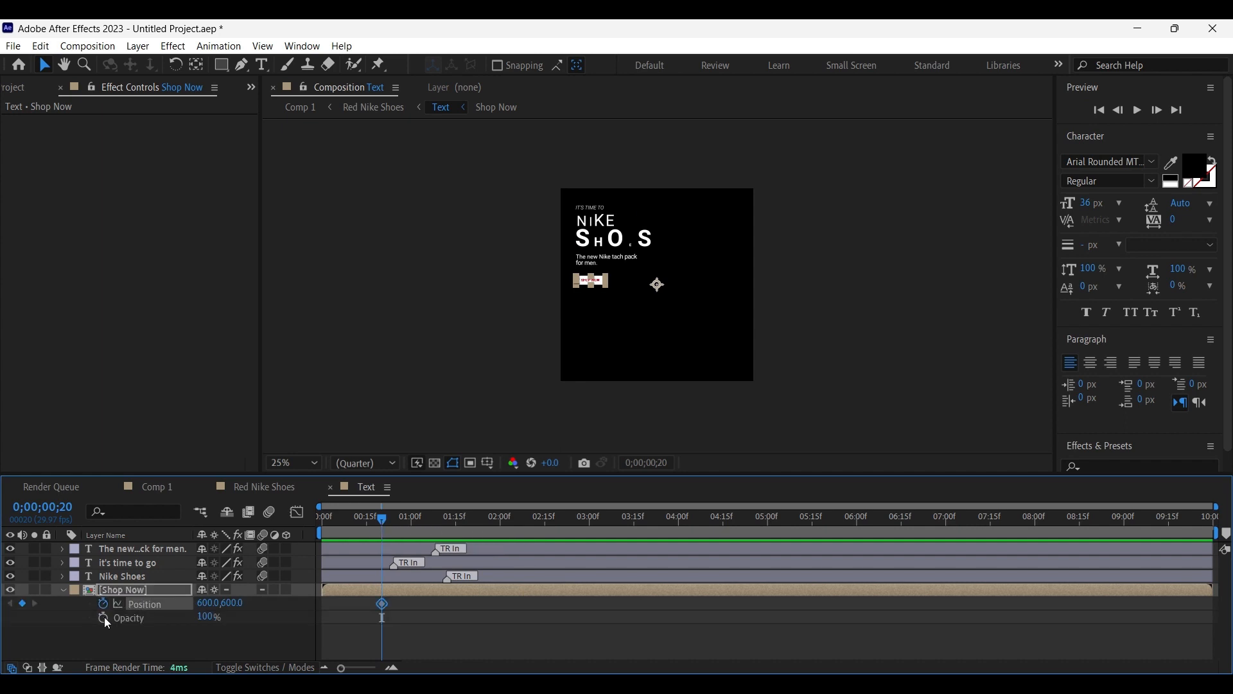
pyautogui.click(104, 617)
# At frame 0, move the Shop Now layer down to position 600, 652 and set its opacity to 0%
pyautogui.moveTo(377, 515); pyautogui.dragTo(314, 534)
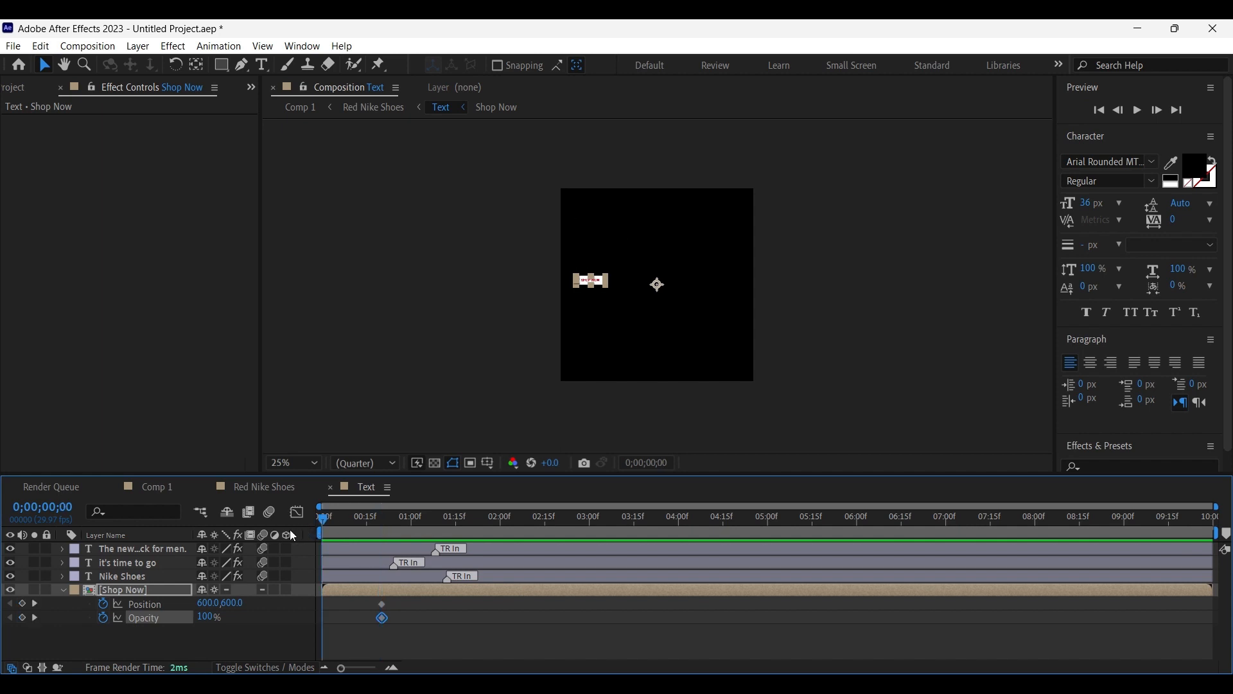
pyautogui.hotkey('shift', 'Down')
pyautogui.hotkey('shift', 'Down')
pyautogui.hotkey('shift', 'Down')
pyautogui.hotkey('shift', 'Down')
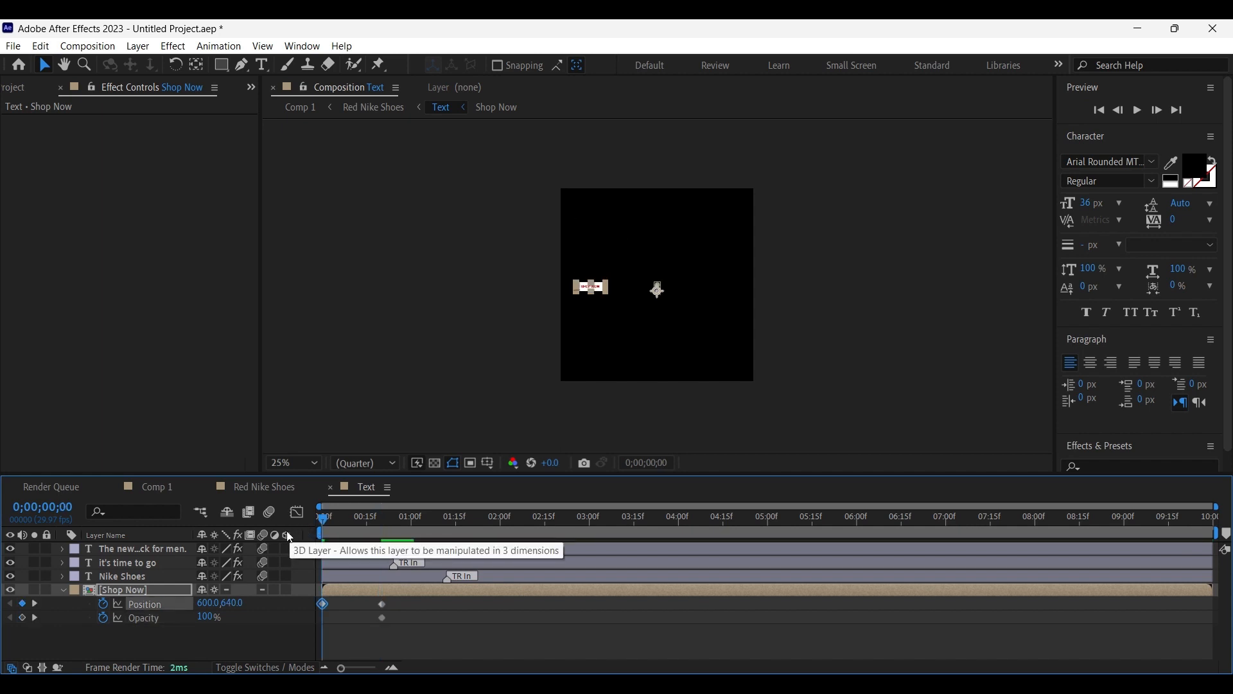
pyautogui.hotkey('shift', 'Down')
pyautogui.press('Down')
pyautogui.press('Down')
pyautogui.click(204, 616)
pyautogui.write('0')
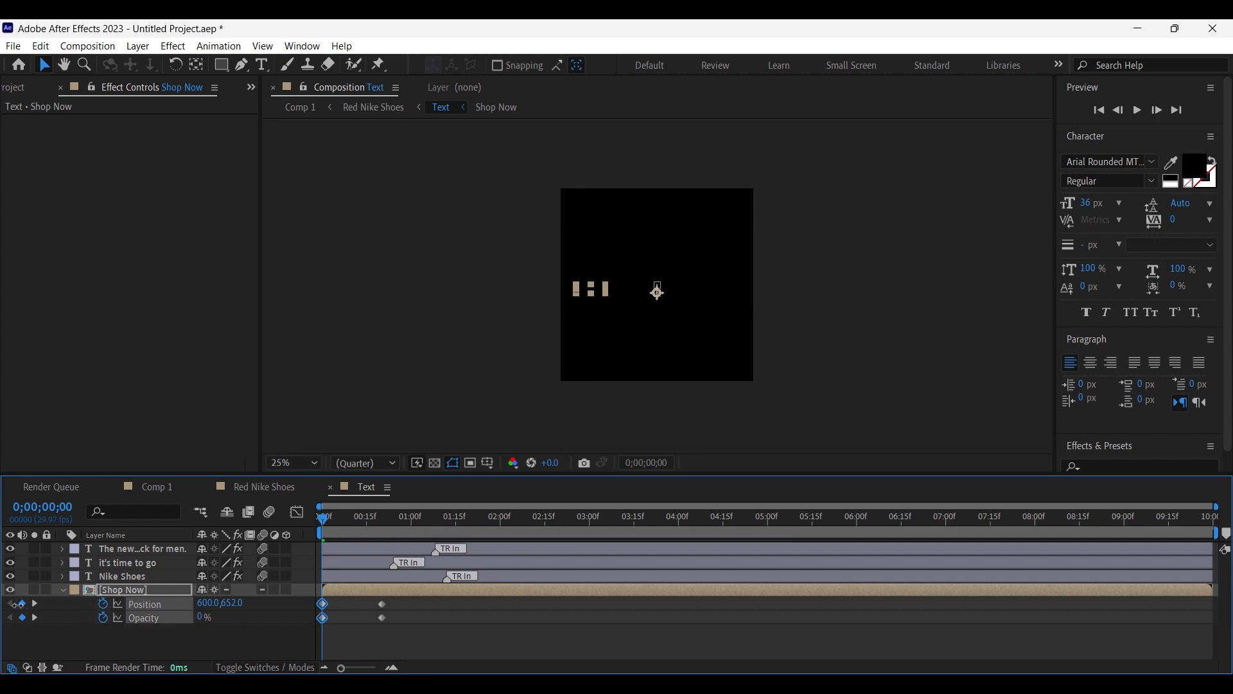
pyautogui.press('Return')
# Apply Easy Ease to all the Shop Now layer's Position and Opacity keyframes and display their curves in the Graph Editor
pyautogui.moveTo(323, 524); pyautogui.dragTo(392, 521)
pyautogui.moveTo(409, 639); pyautogui.dragTo(303, 598)
pyautogui.press('F9')
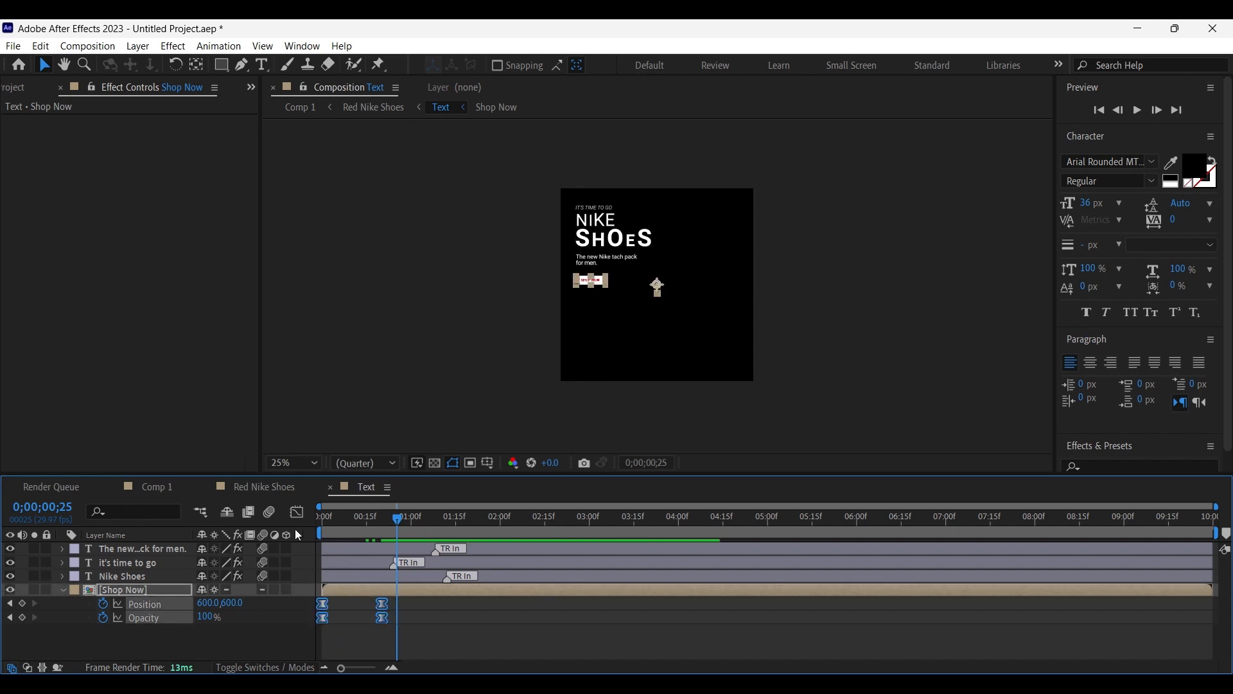
pyautogui.click(296, 512)
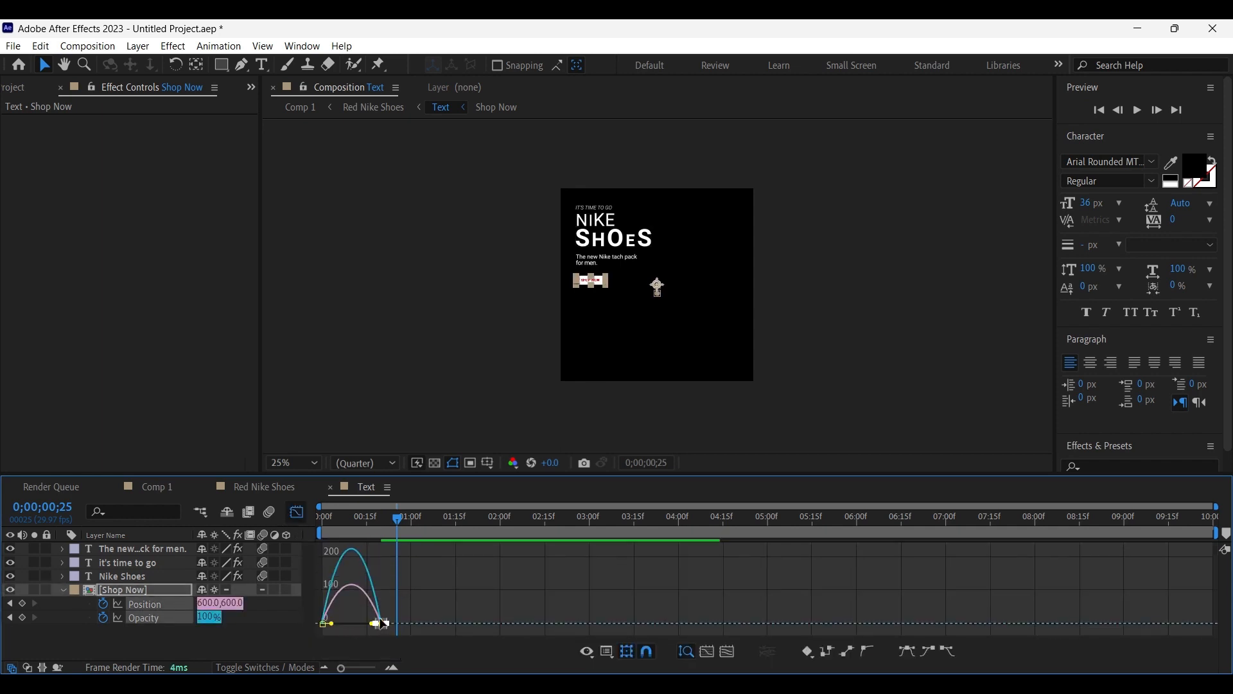
pyautogui.moveTo(341, 668); pyautogui.dragTo(373, 669)
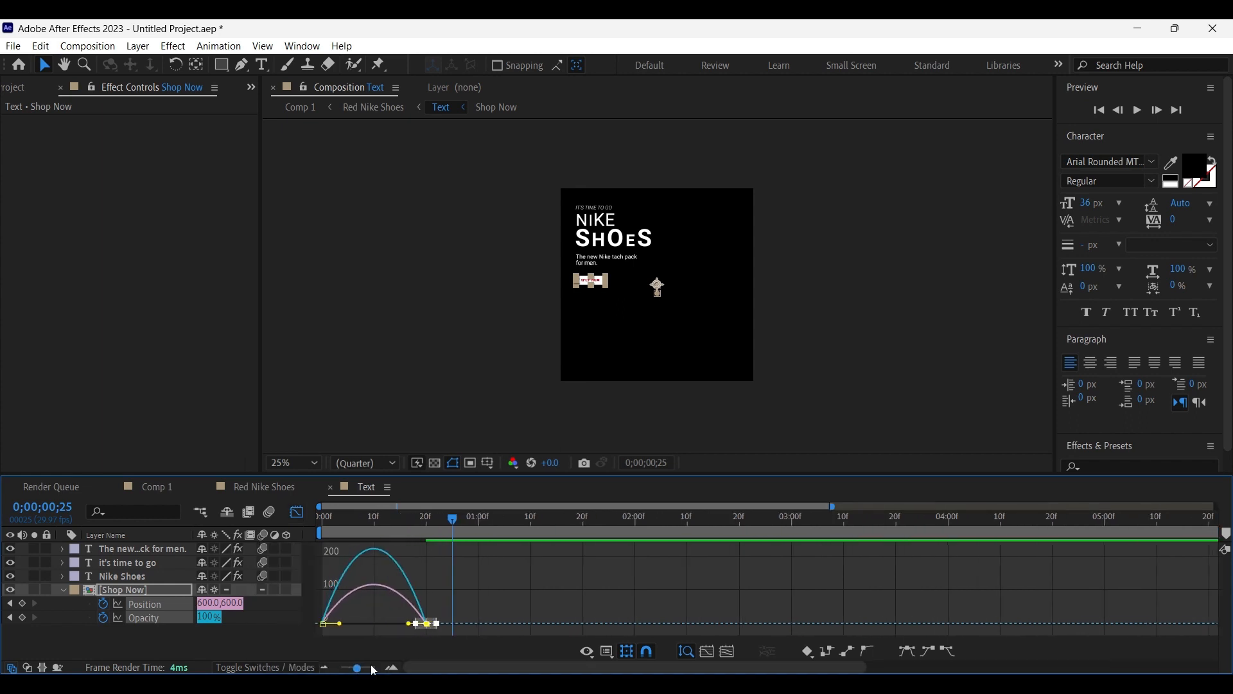
# Reshape the Shop Now Position and Opacity speed curves for a longer ease at the last keyframe, preview, and return to the collapsed layer view
pyautogui.moveTo(413, 627); pyautogui.dragTo(396, 632)
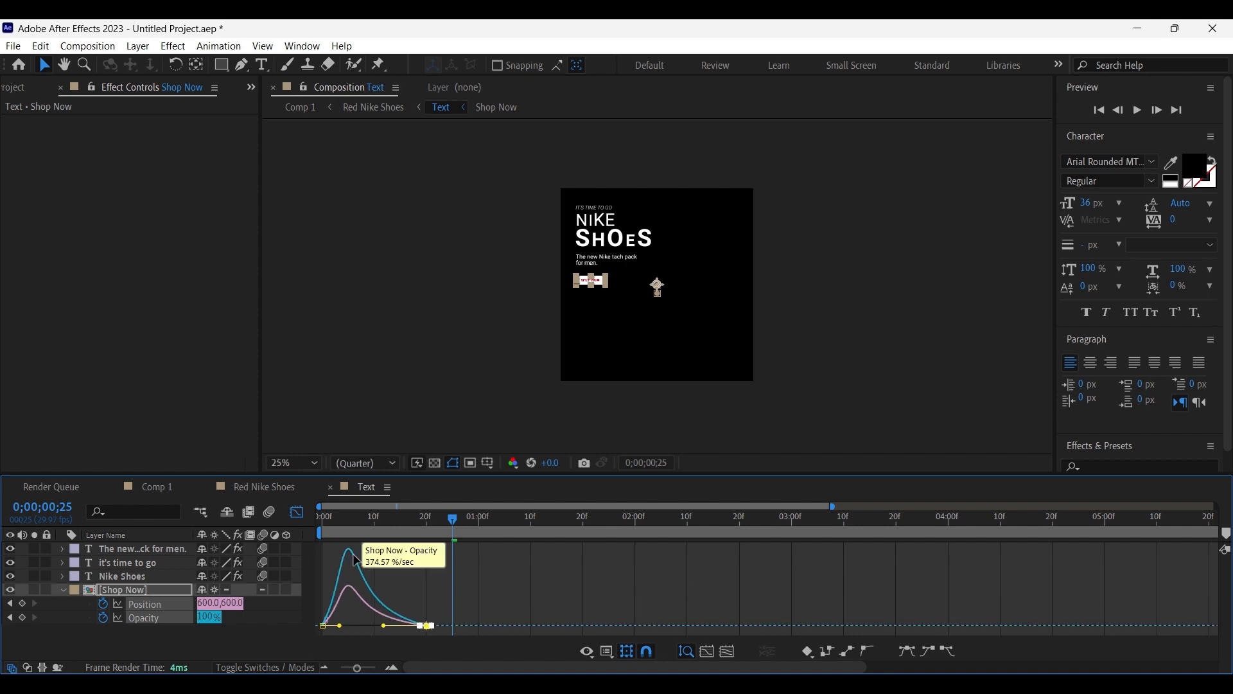
pyautogui.moveTo(326, 517); pyautogui.dragTo(319, 516)
pyautogui.press('space')
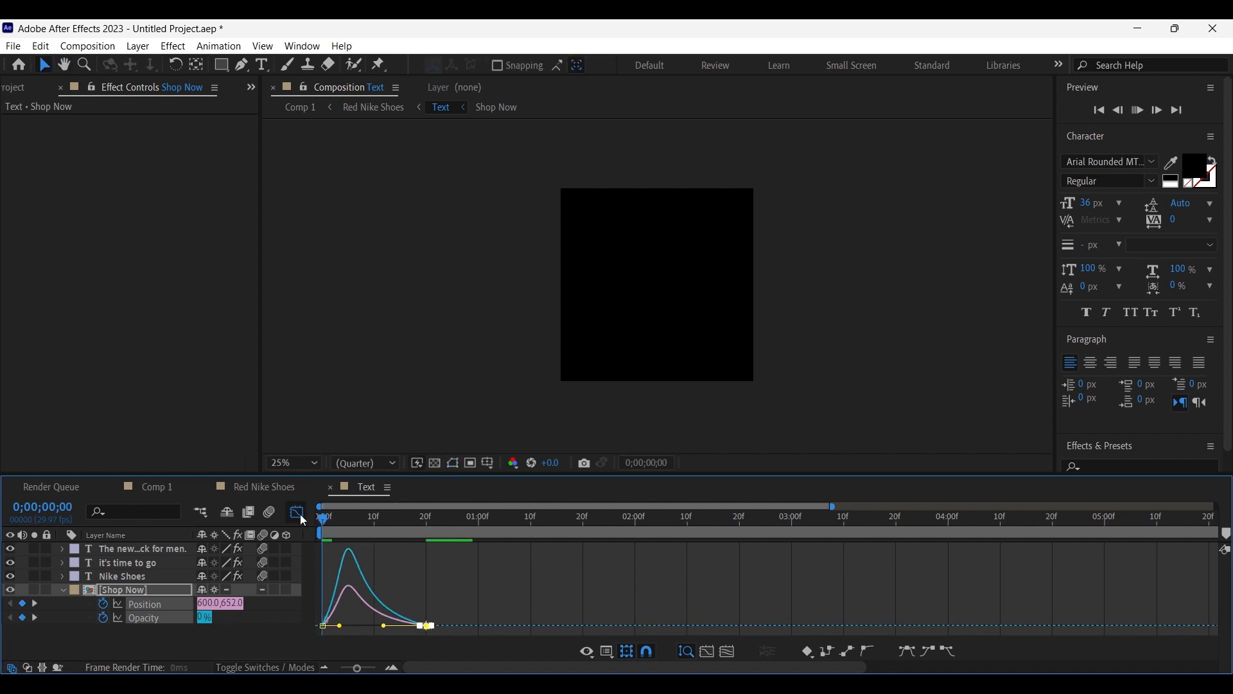
pyautogui.press('space')
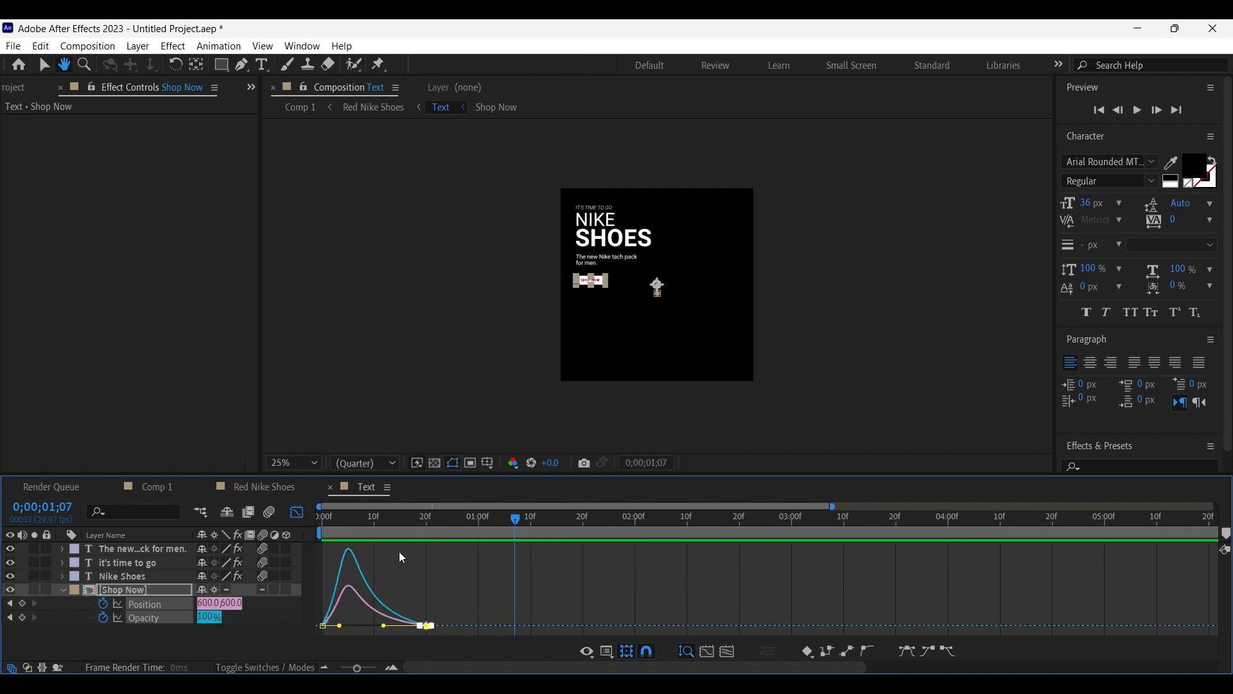
pyautogui.click(296, 512)
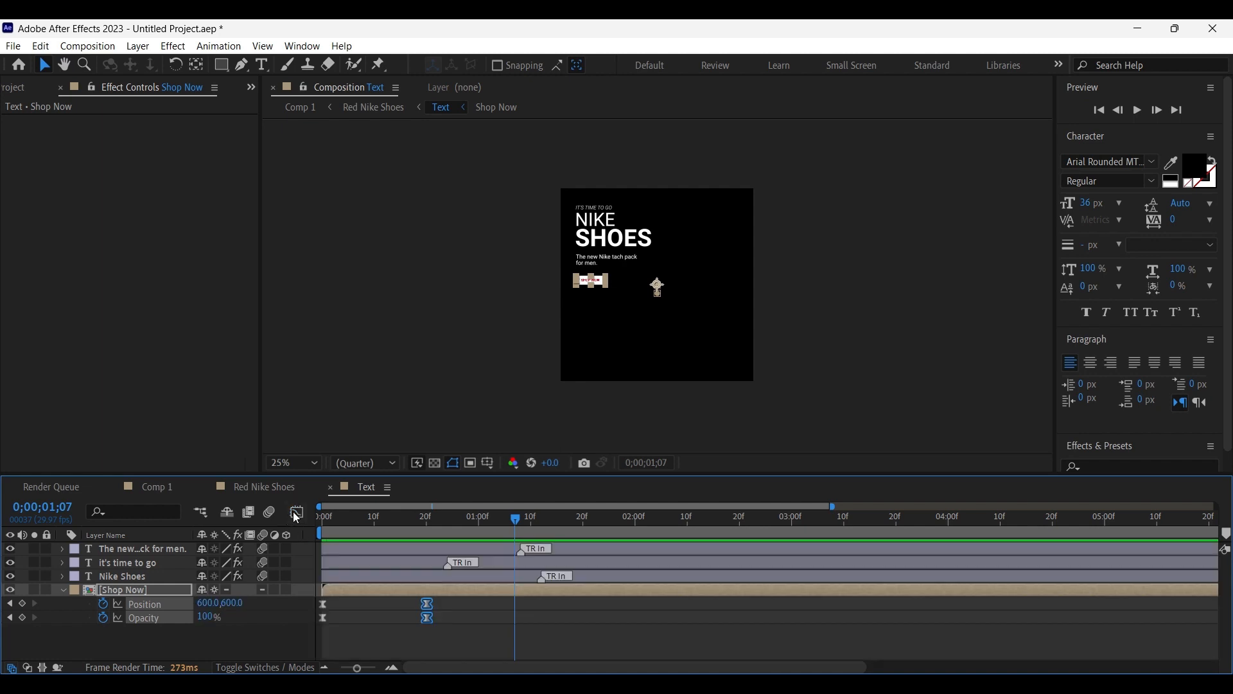
pyautogui.click(62, 590)
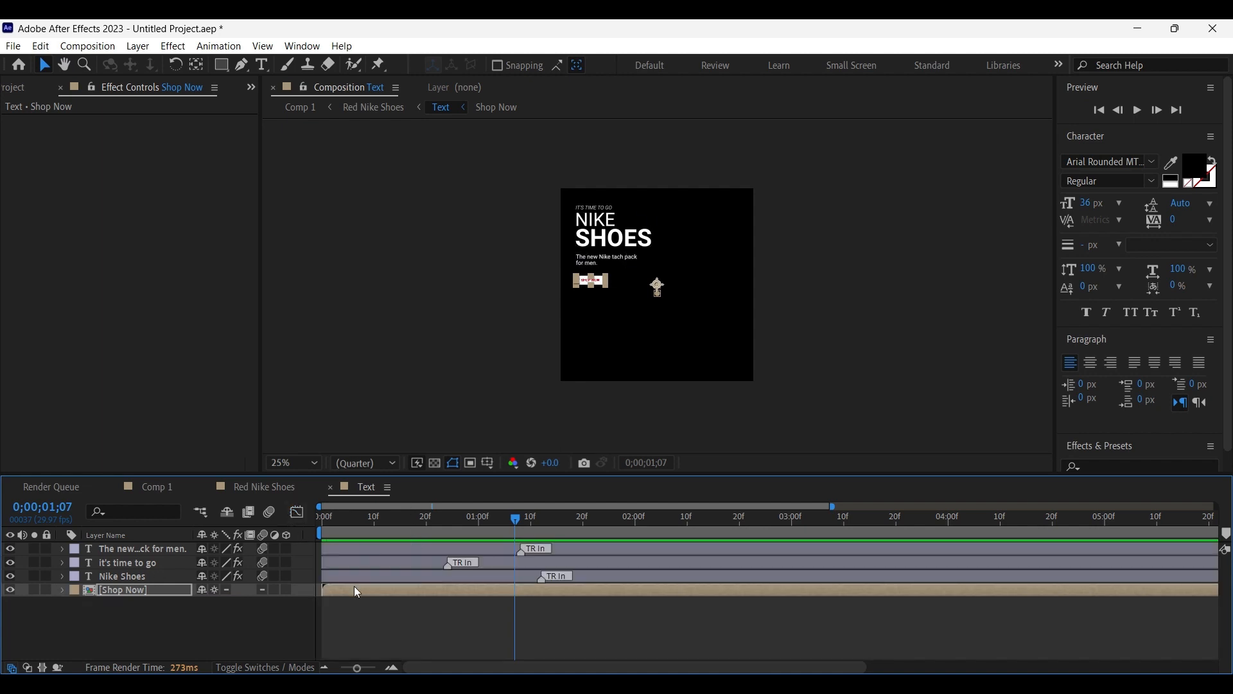
# Offset the tagline text layer in the Text composition to start at about 16 frames and preview from frame 0
pyautogui.moveTo(512, 519); pyautogui.dragTo(209, 522)
pyautogui.press('space')
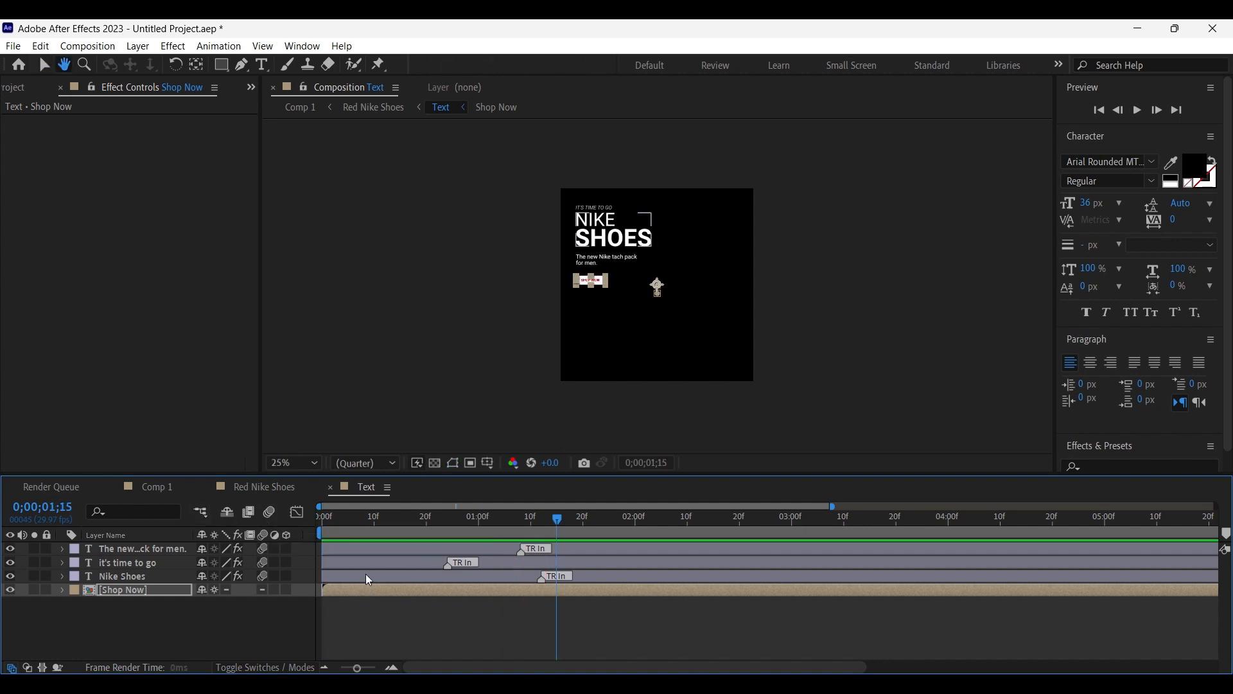
pyautogui.click(357, 577)
pyautogui.click(350, 547)
pyautogui.moveTo(346, 548); pyautogui.dragTo(431, 547)
pyautogui.press('Home')
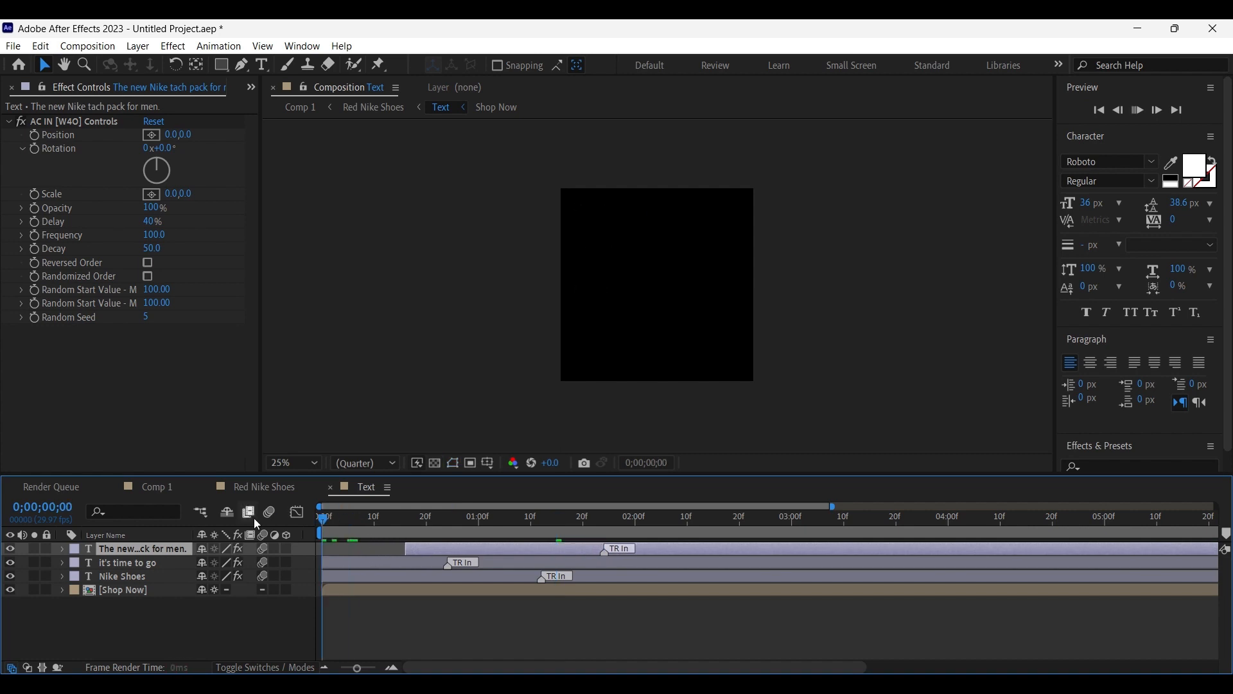
pyautogui.press('space')
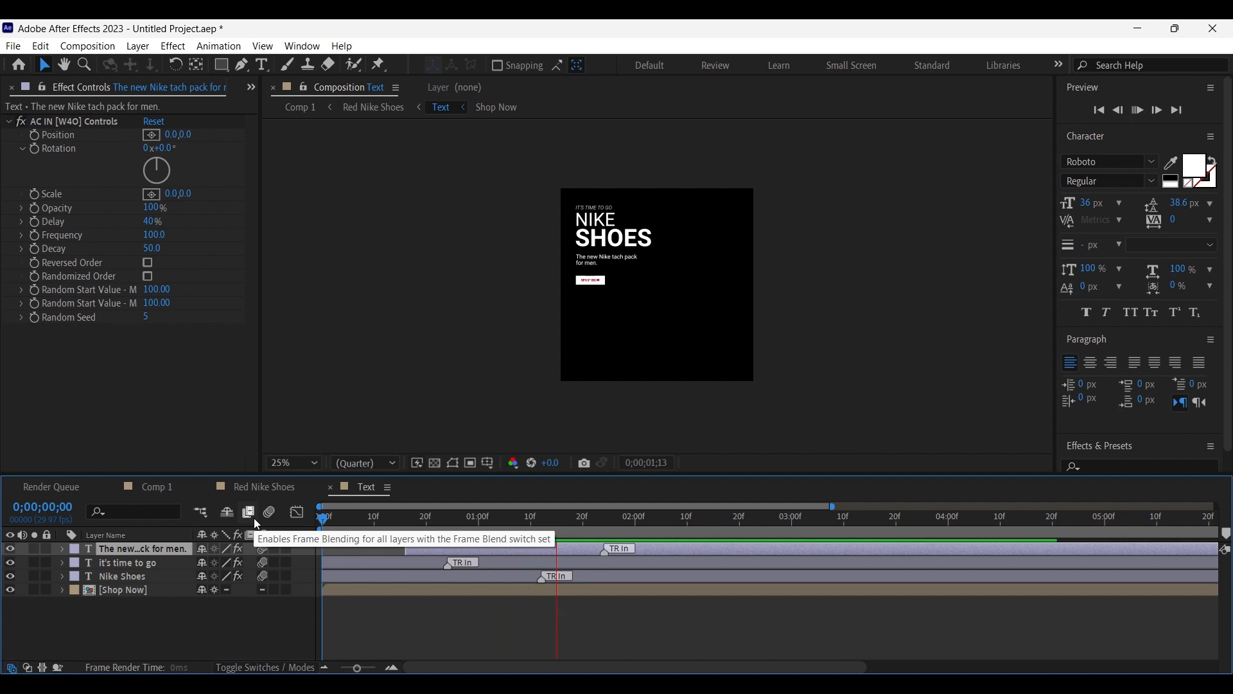
pyautogui.press('space')
# Delay the tagline text layer further to start at about 1 second 5 frames and preview the timing
pyautogui.click(424, 562)
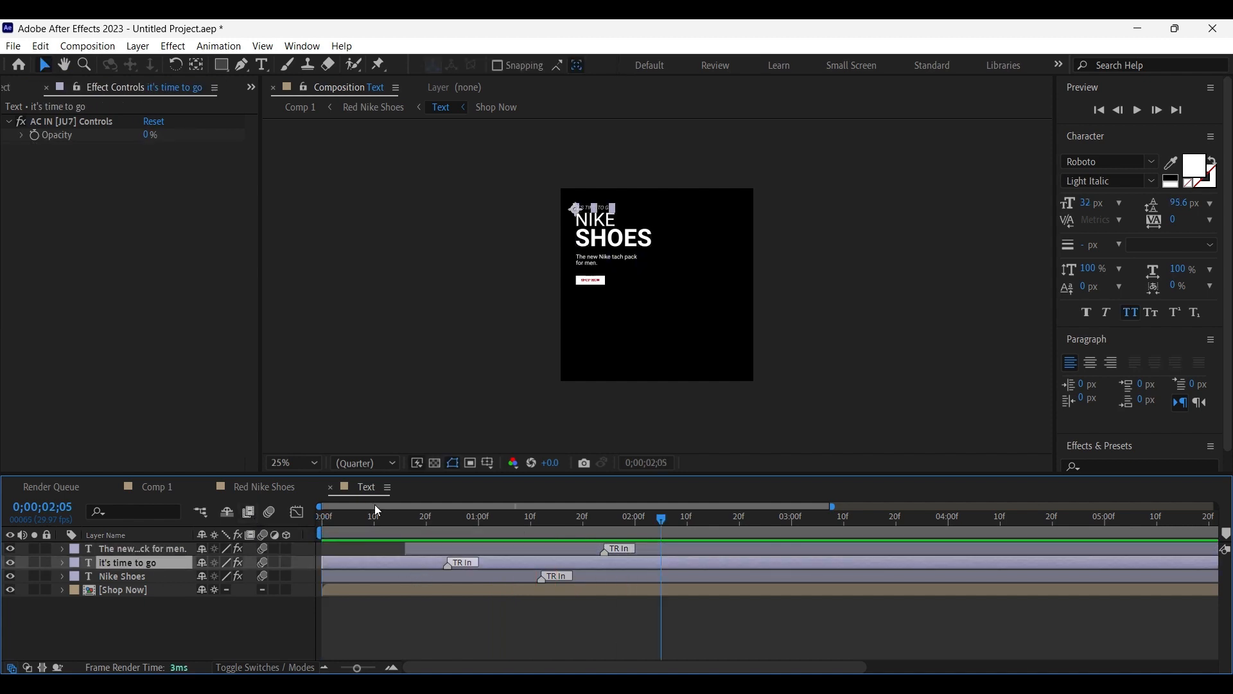
pyautogui.press('Home')
pyautogui.press('space')
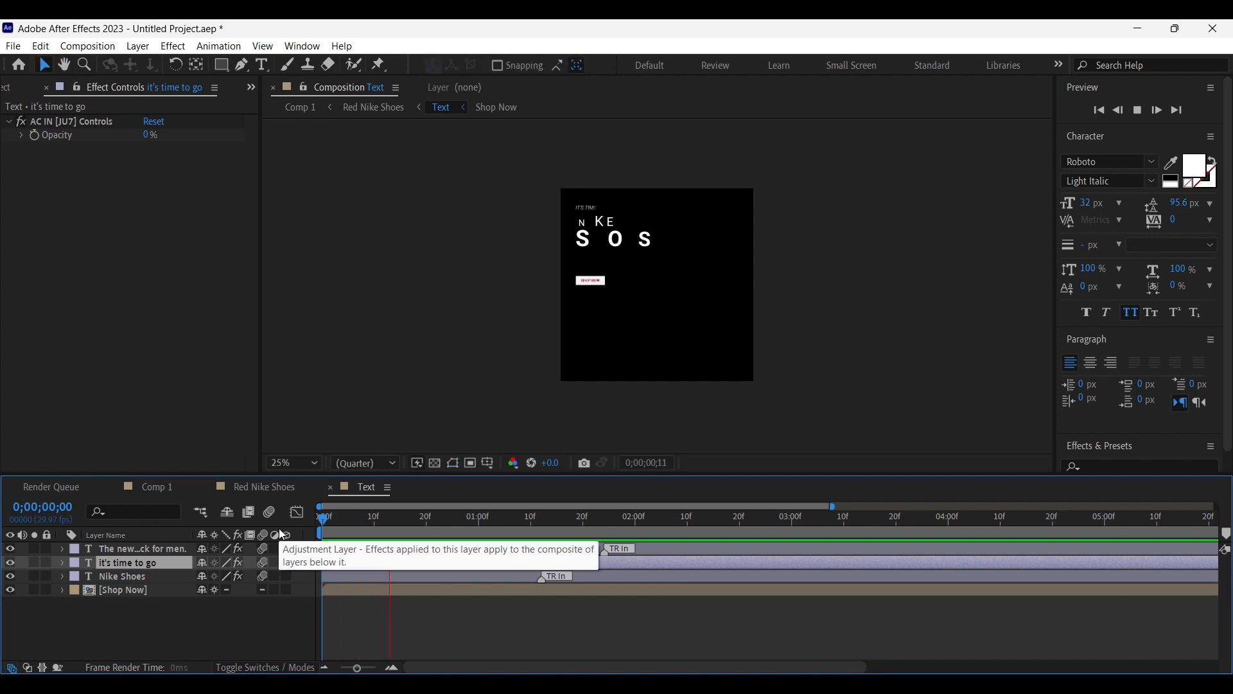
pyautogui.click(442, 543)
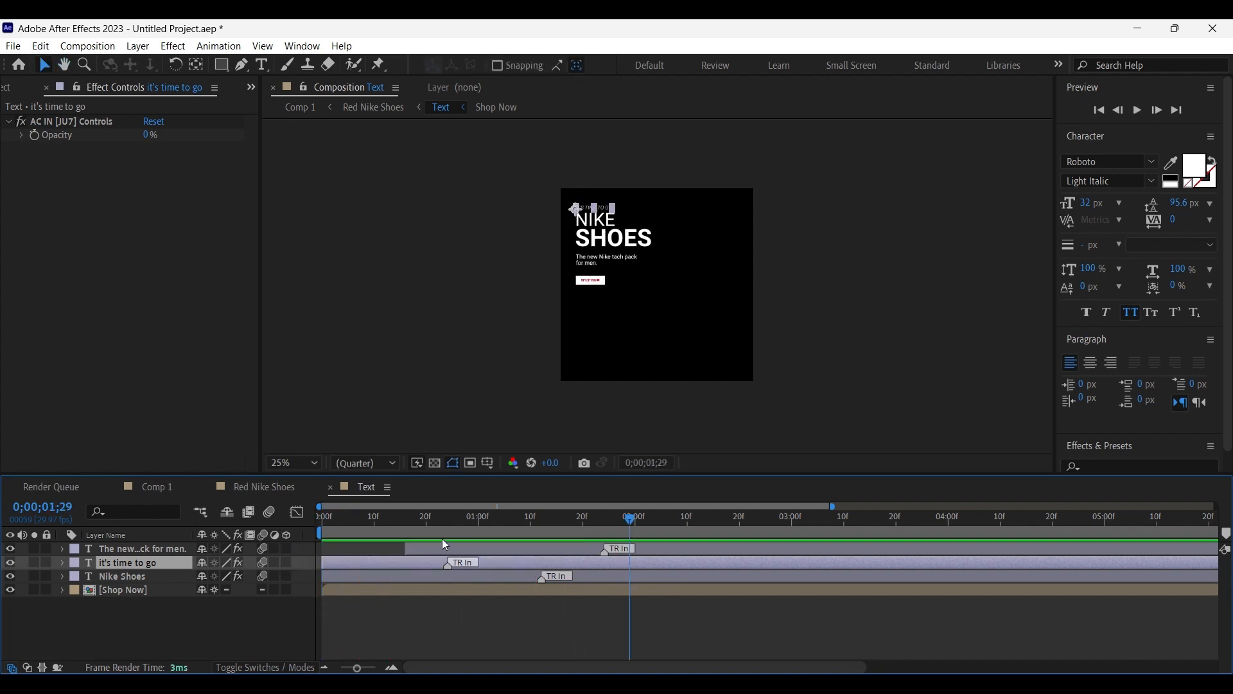
pyautogui.moveTo(434, 546); pyautogui.dragTo(534, 549)
pyautogui.press('space')
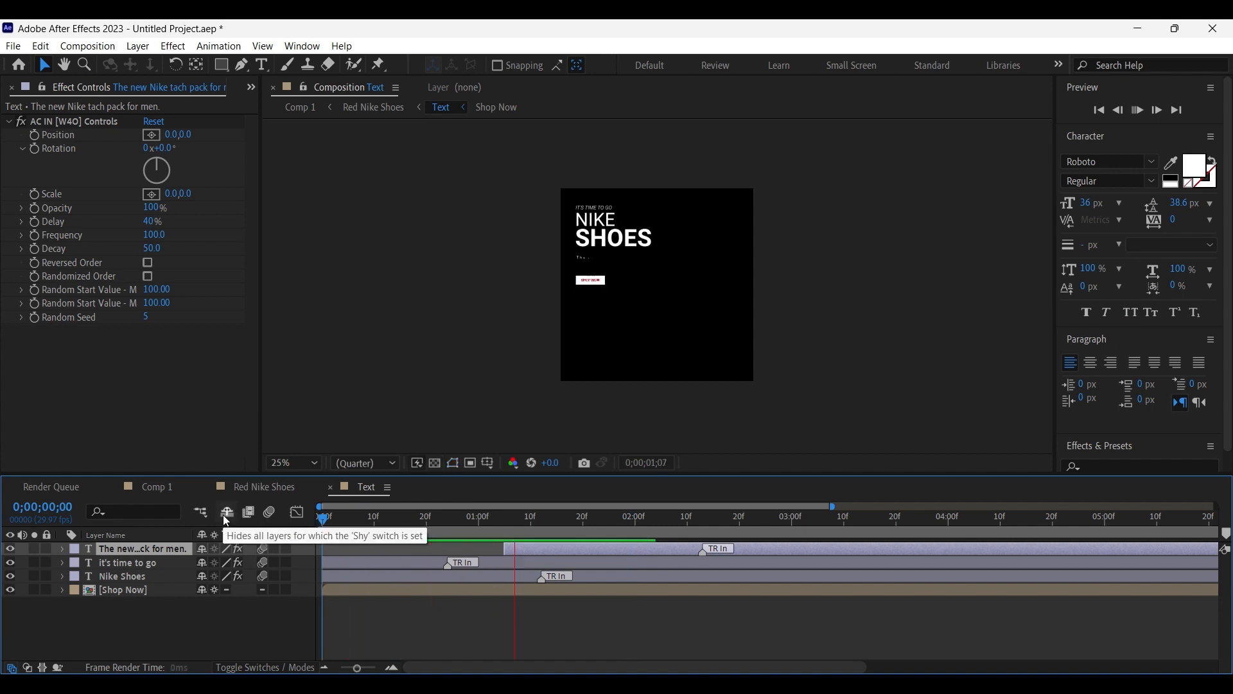
# Delay the Shop Now layer to start at about 1 second 17 frames and preview the result in the Red Nike Shoes composition
pyautogui.moveTo(397, 591); pyautogui.dragTo(620, 591)
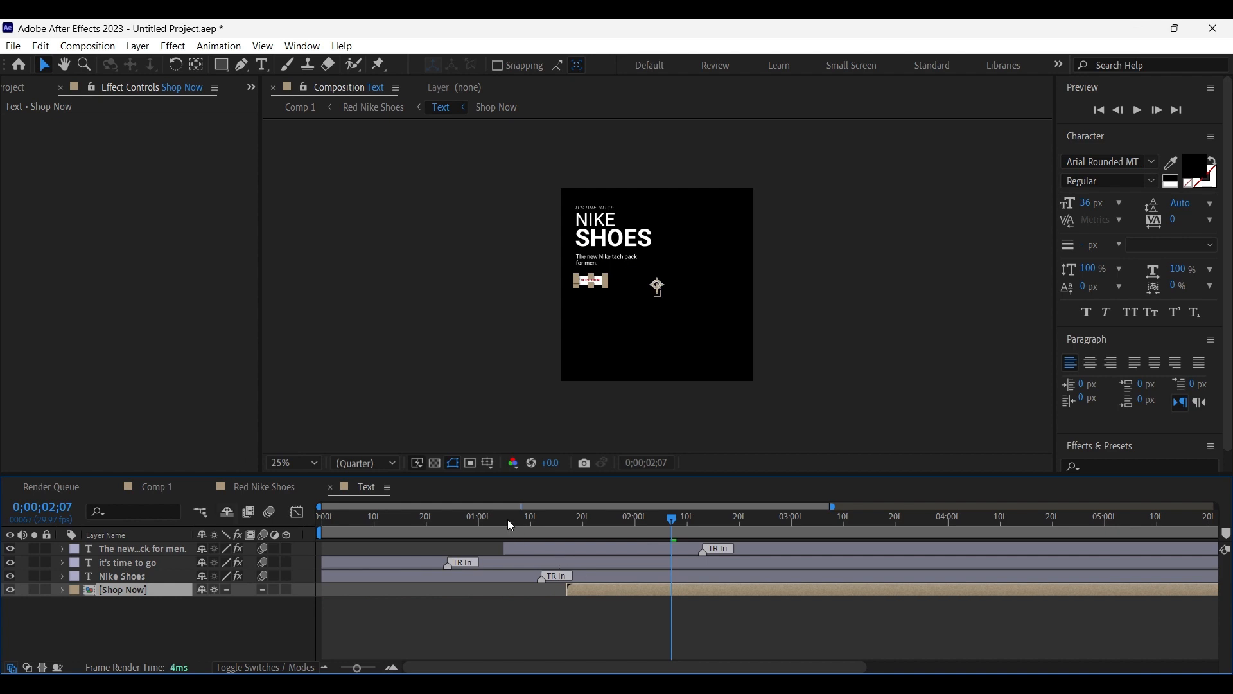
pyautogui.press('space')
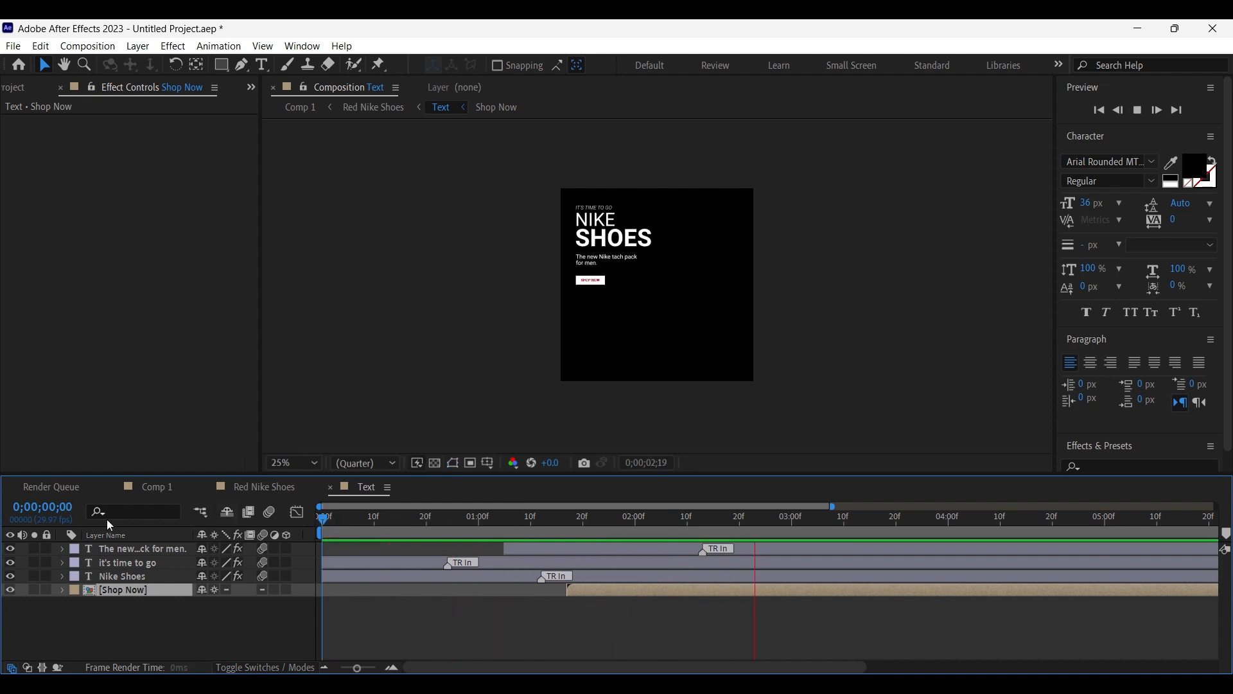
pyautogui.click(255, 485)
pyautogui.press('space')
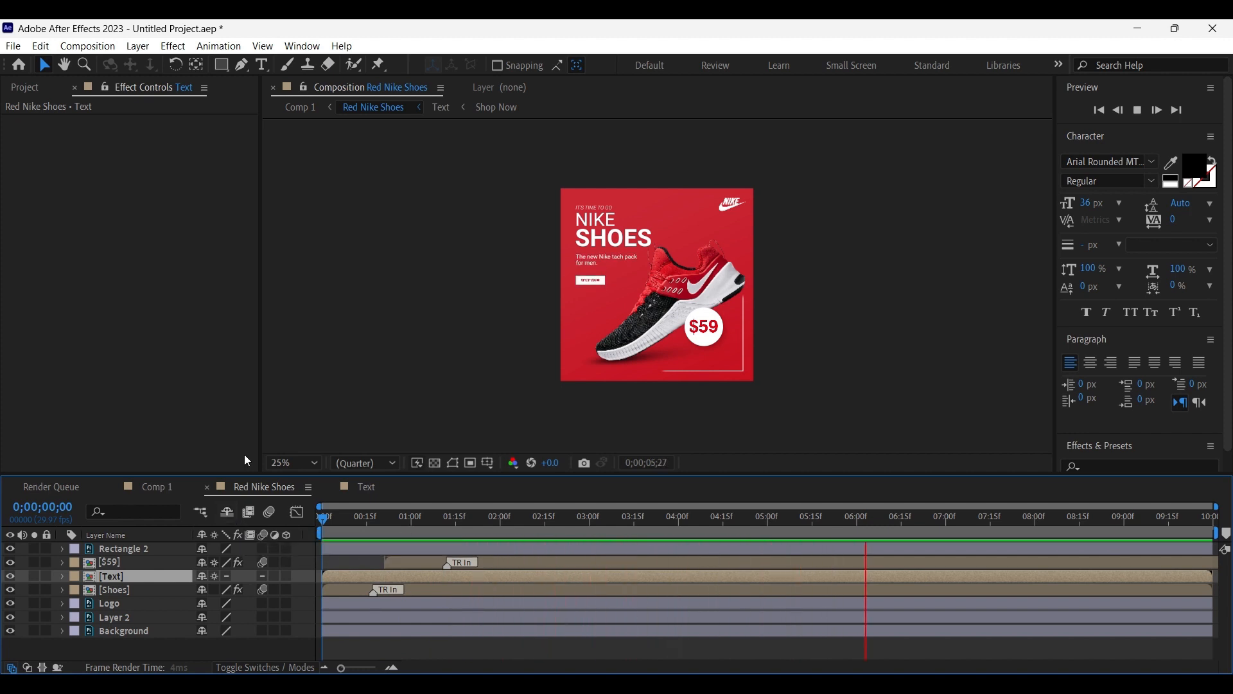
pyautogui.press('space')
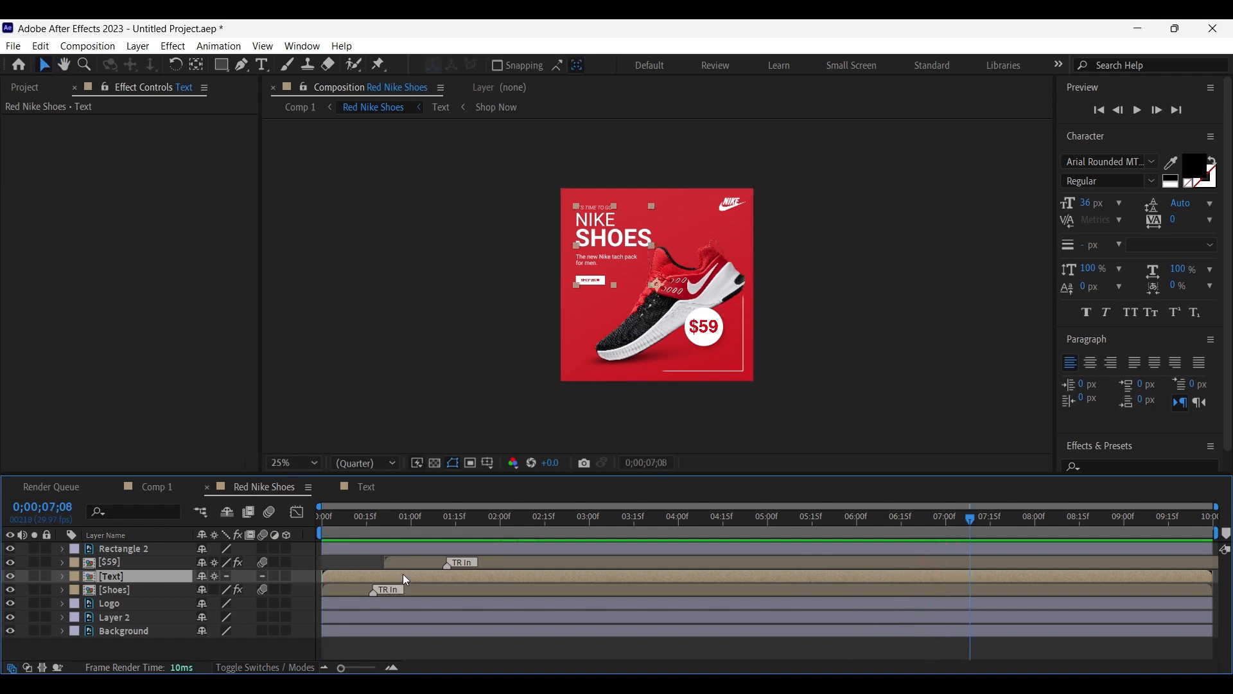
# Try a wiggle(1,25) expression on the Position of the Shoes layer in the Red Nike Shoes composition
pyautogui.click(127, 588)
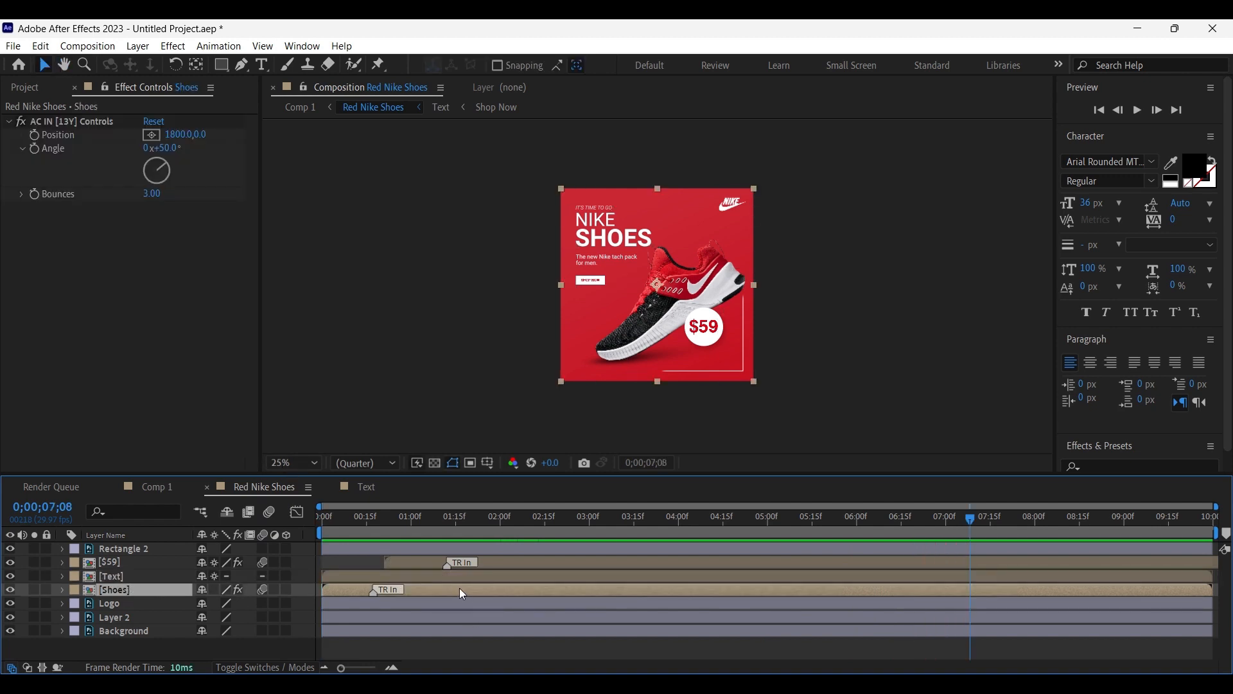
pyautogui.press('p')
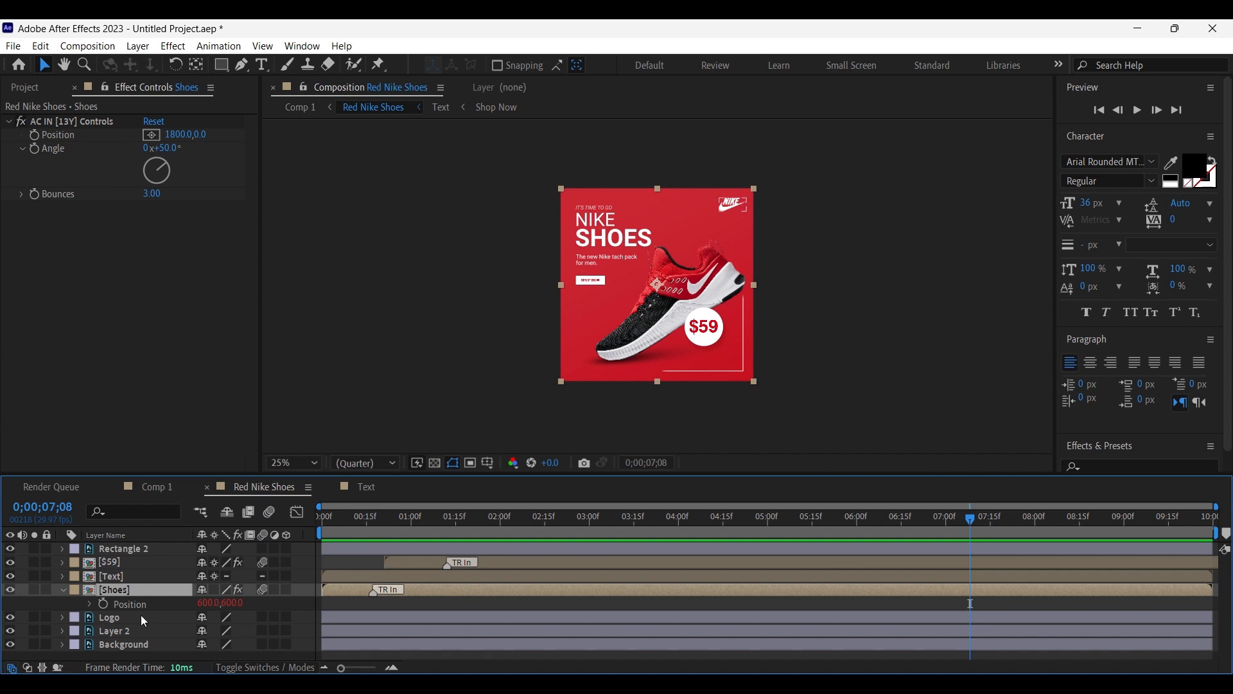
pyautogui.click(108, 607)
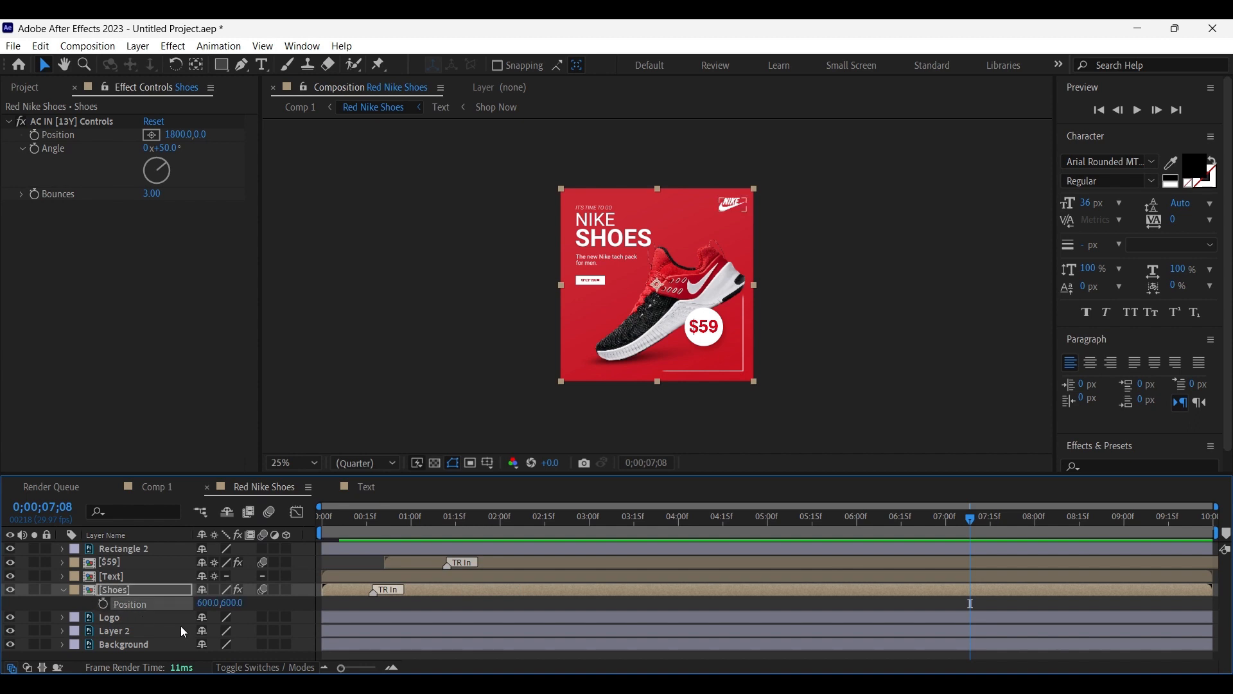
pyautogui.keyDown('alt'); pyautogui.click(103, 603); pyautogui.keyUp('alt')
pyautogui.write('wi')
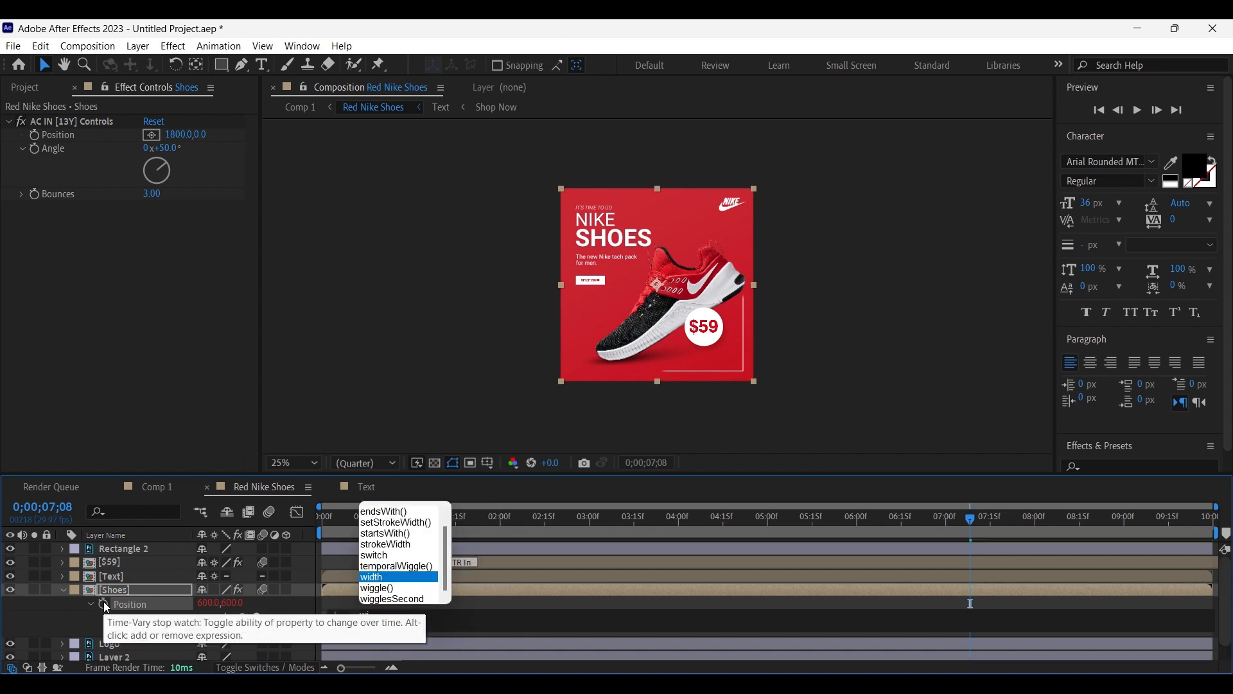
pyautogui.write('gg')
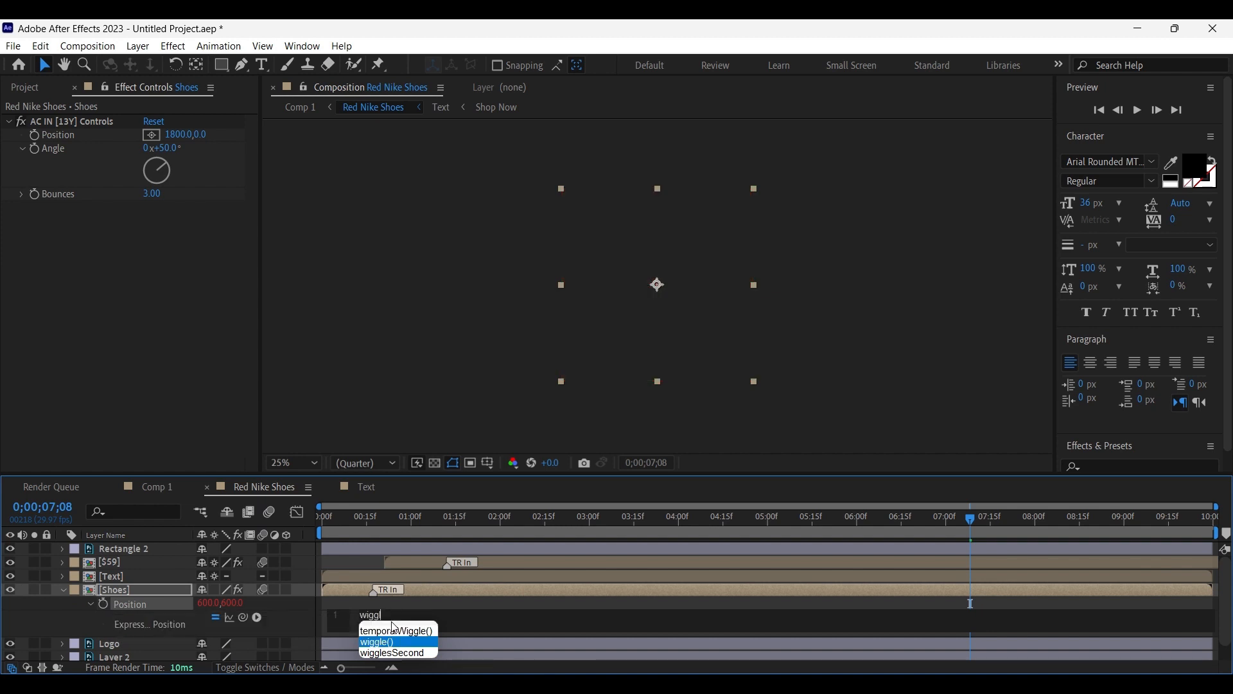
pyautogui.write('l')
pyautogui.press('Return')
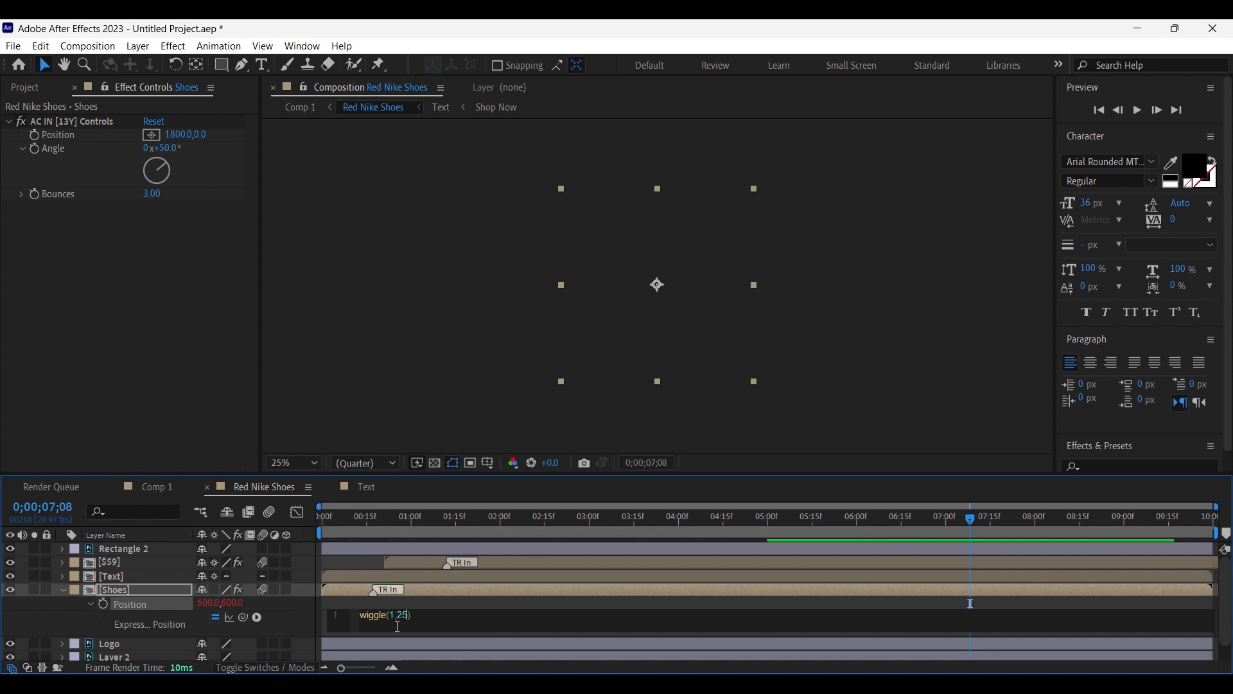
pyautogui.click(399, 633)
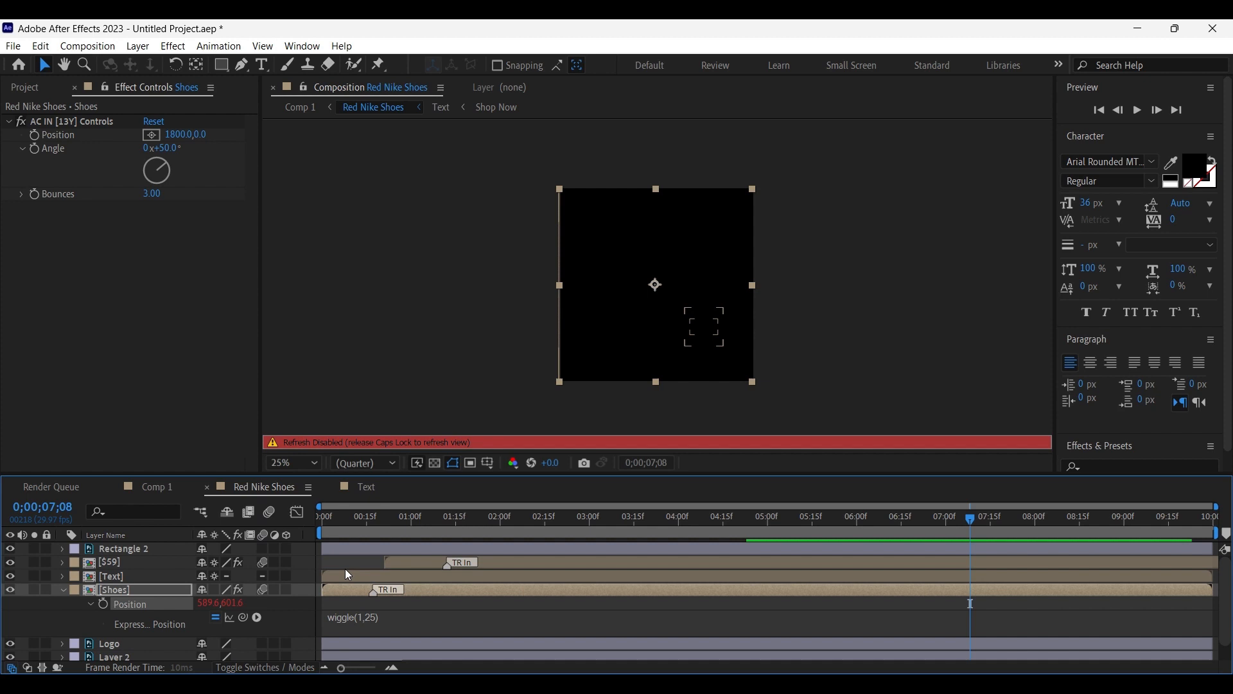
# Preview the wiggling Shoes layer from the start, undo its Position expression, and replay the composition
pyautogui.click(334, 518)
pyautogui.press('capslock')
pyautogui.moveTo(334, 517); pyautogui.dragTo(310, 517)
pyautogui.press('space')
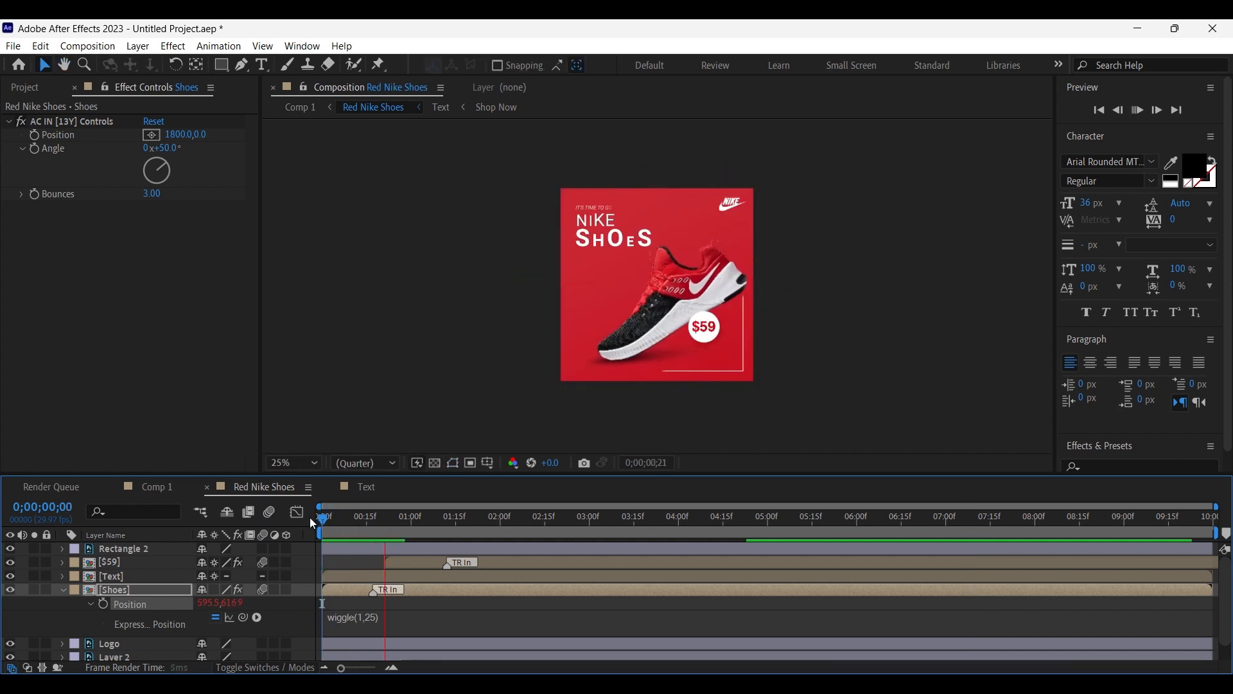
pyautogui.press('space')
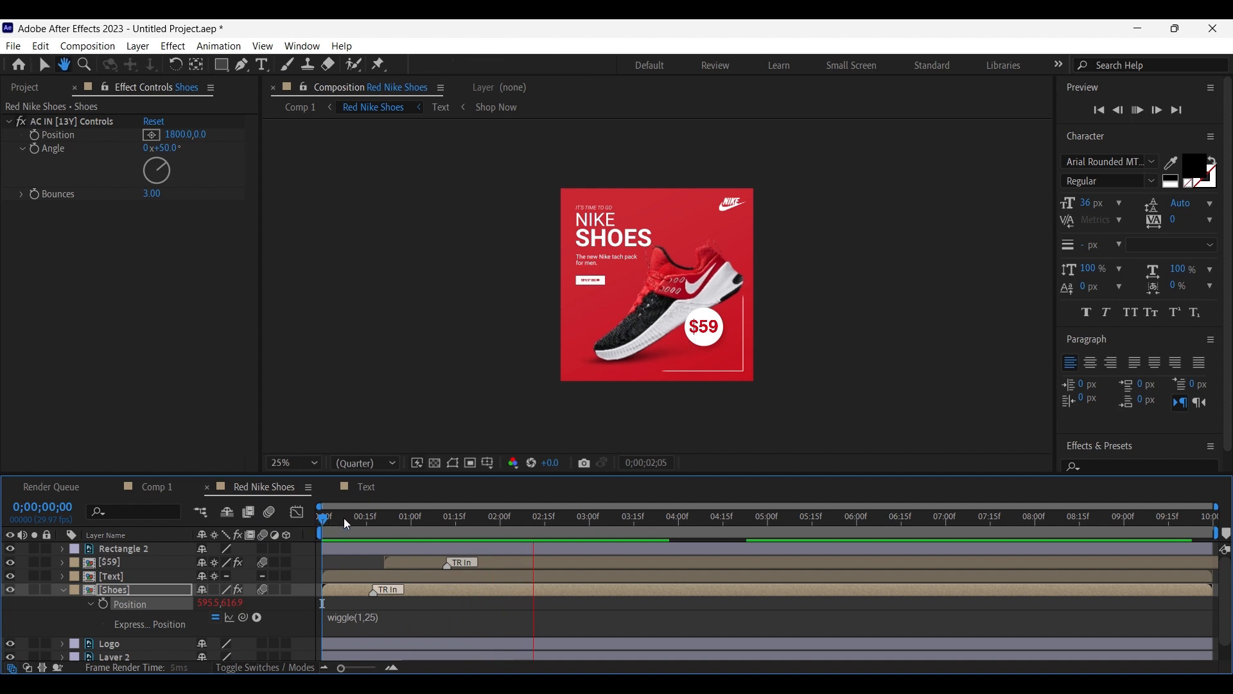
pyautogui.press('space')
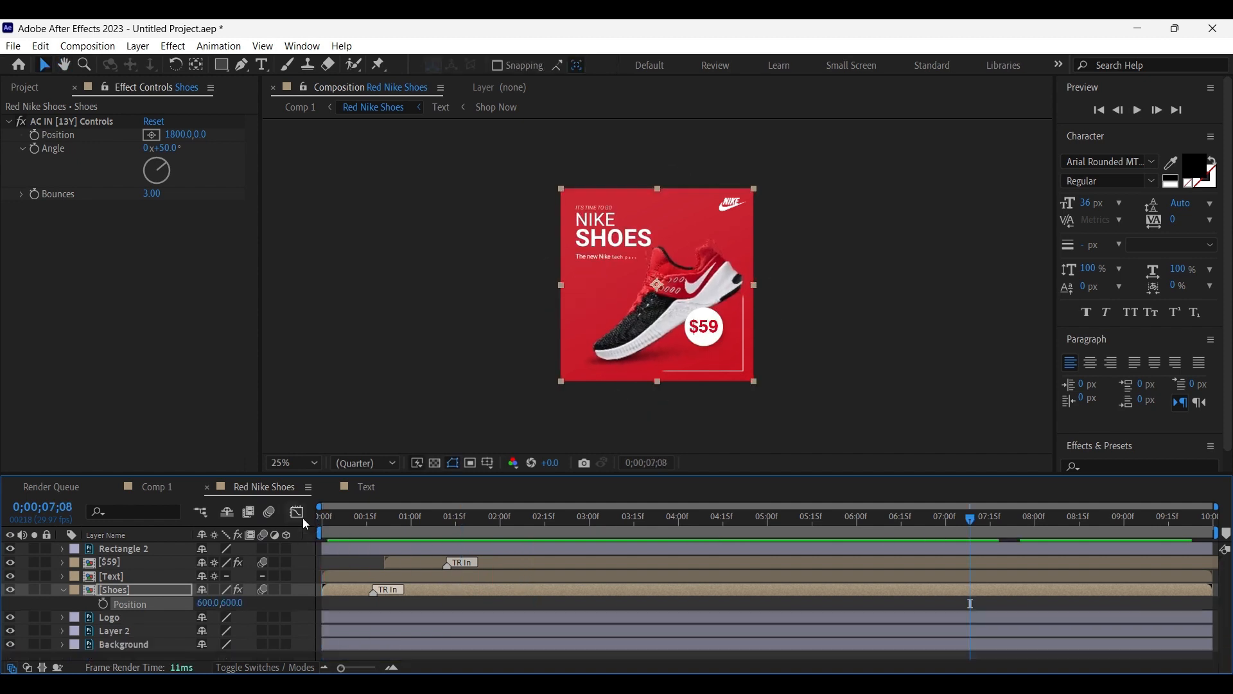
pyautogui.moveTo(339, 515); pyautogui.dragTo(271, 514)
pyautogui.press('space')
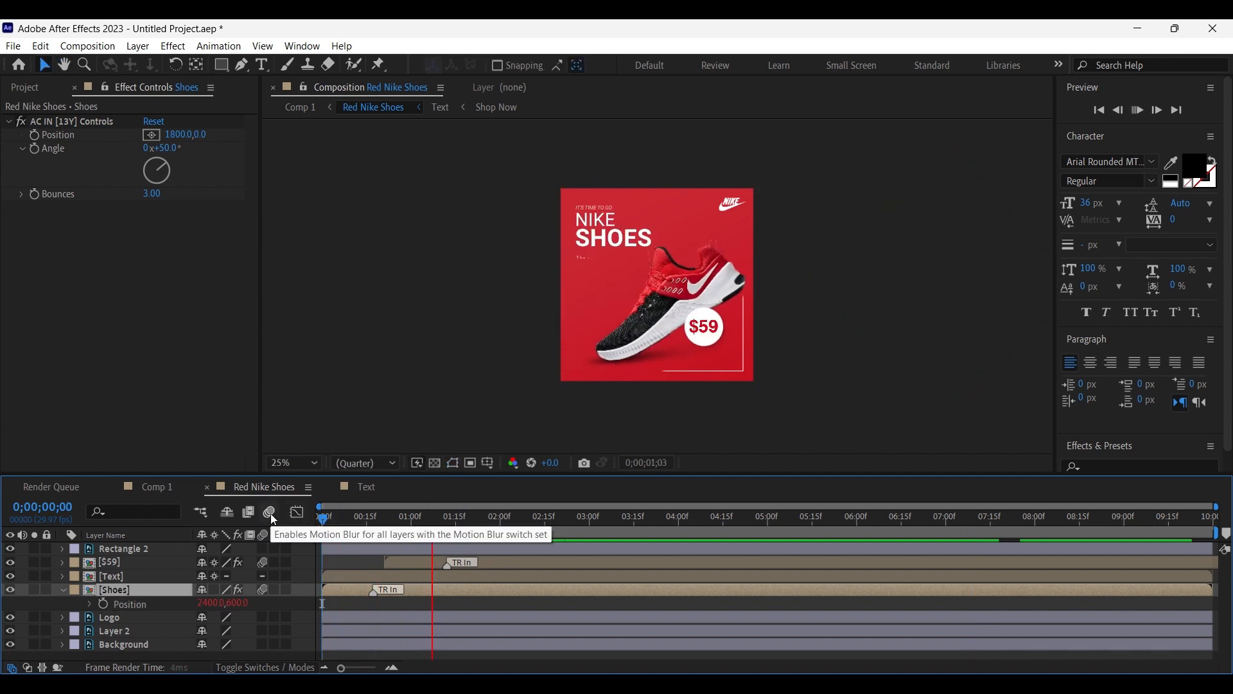
pyautogui.press('space')
# Open the Shoes precomposition and reveal the Position property of the red_shoe and Layer 1 layers
pyautogui.doubleClick(406, 586)
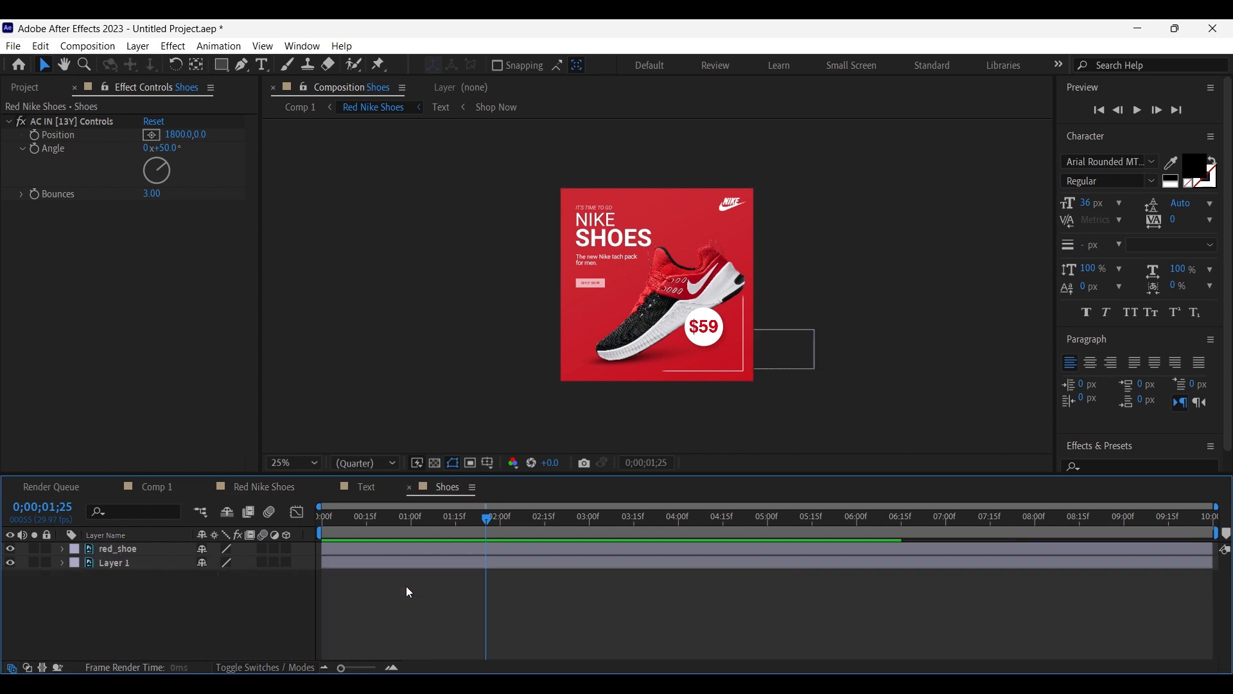
pyautogui.click(359, 548)
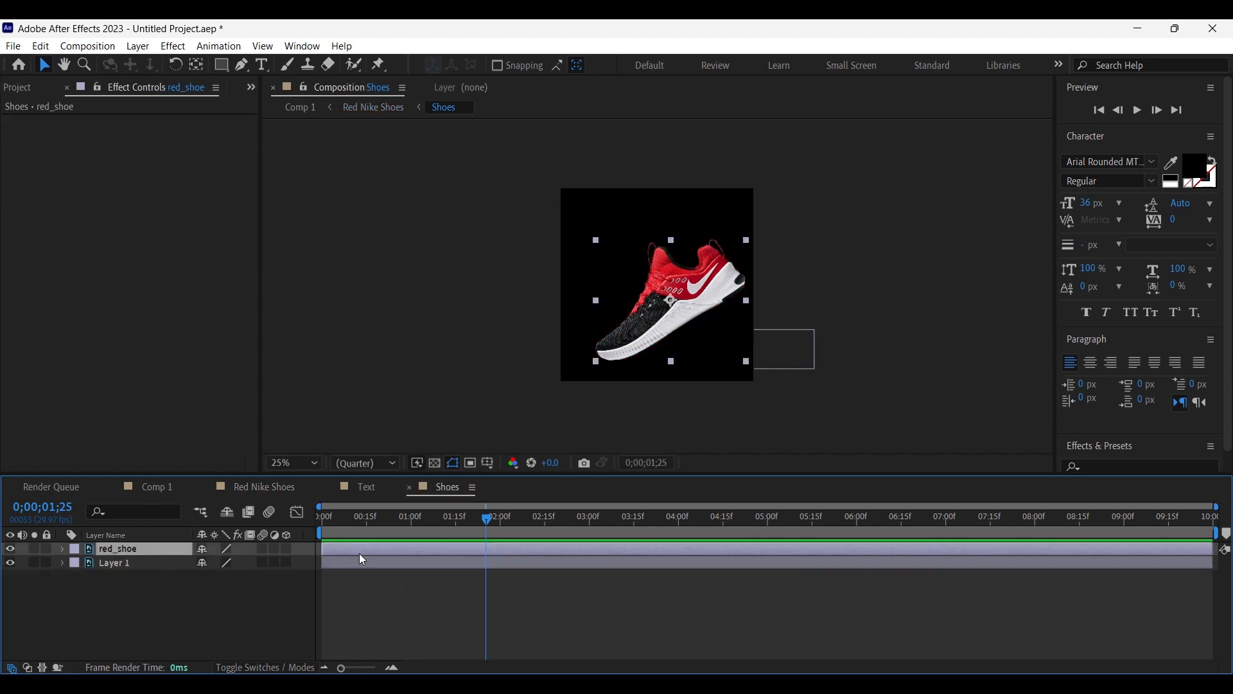
pyautogui.keyDown('shift'); pyautogui.click(361, 562); pyautogui.keyUp('shift')
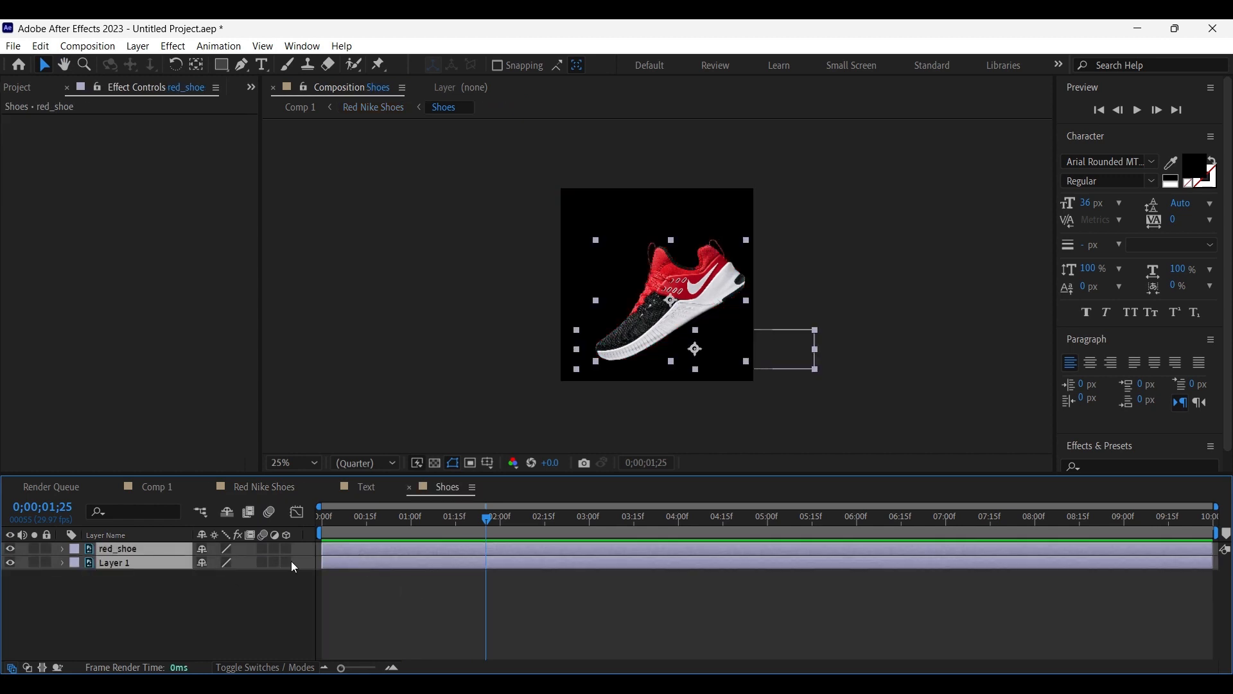
pyautogui.press('p')
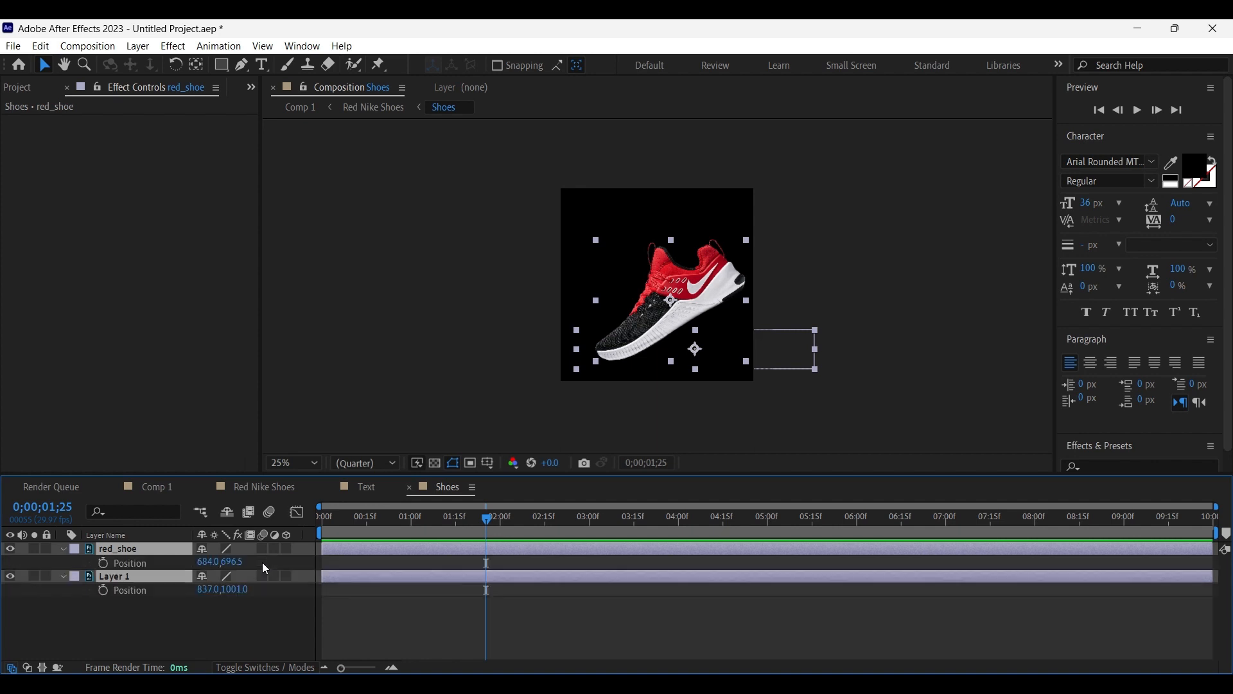
pyautogui.click(117, 569)
pyautogui.click(102, 561)
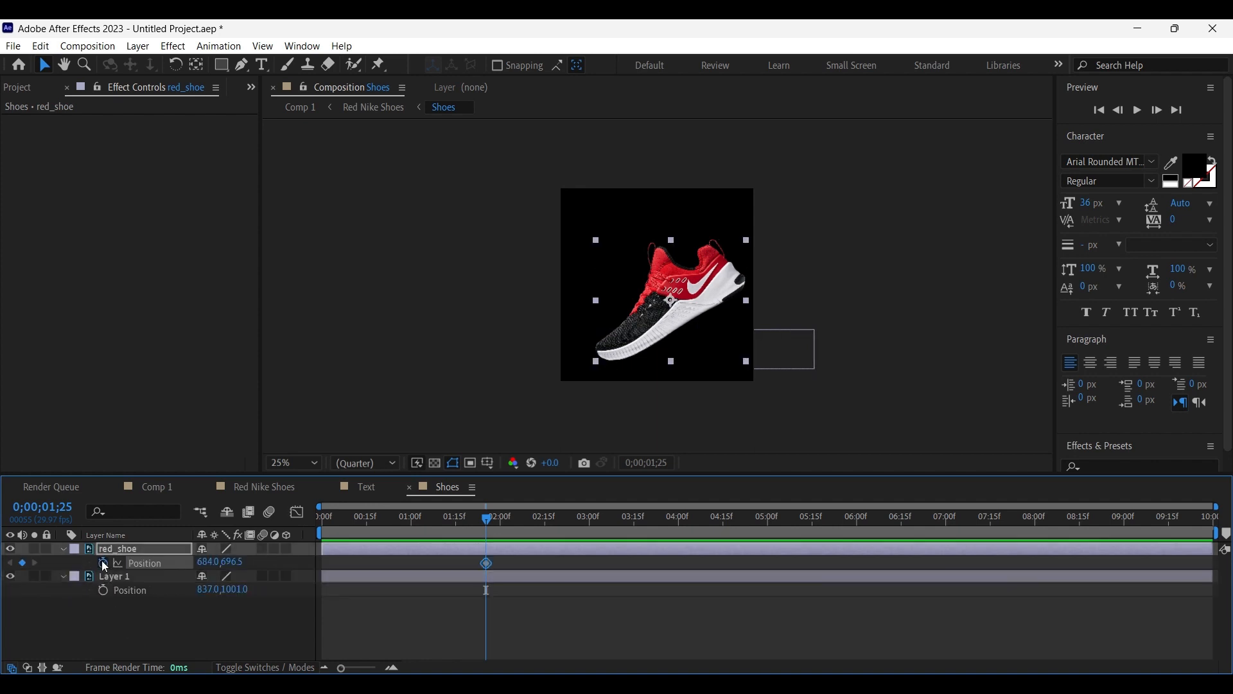
pyautogui.click(105, 564)
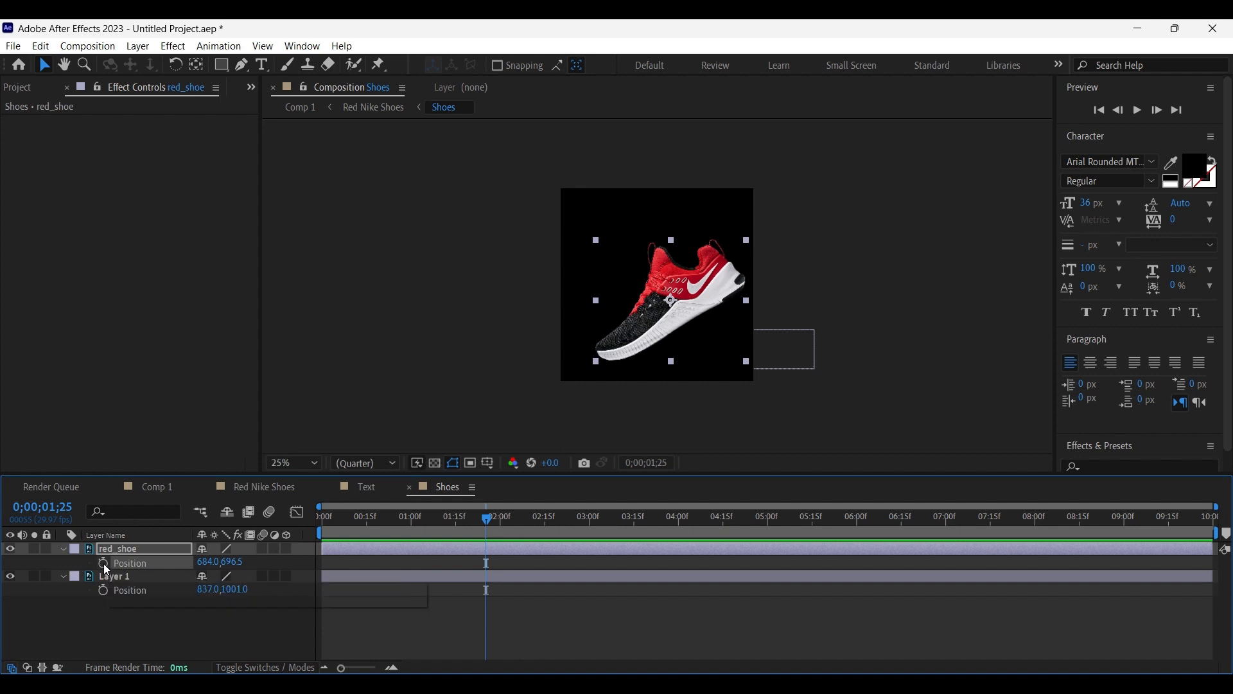
# Add a wiggle(1,25) expression to the Position of the red_shoe layer and preview the motion from the start
pyautogui.keyDown('alt'); pyautogui.click(102, 564); pyautogui.keyUp('alt')
pyautogui.write('wig')
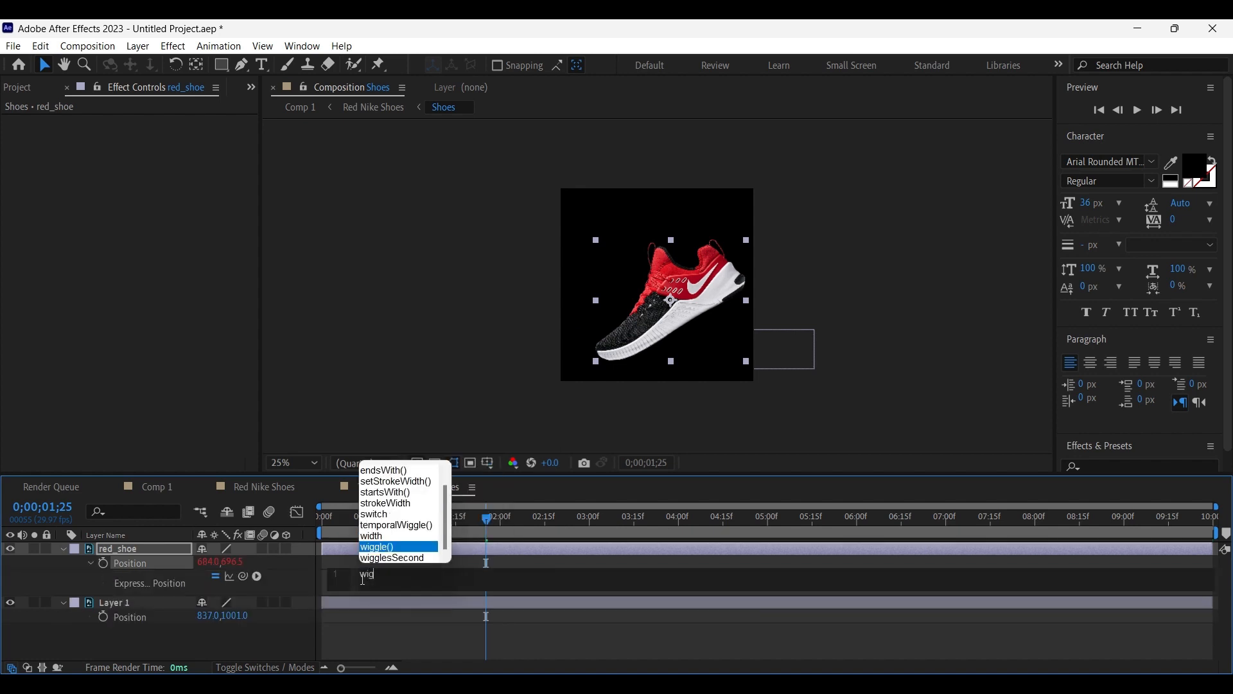
pyautogui.write('g')
pyautogui.press('Return')
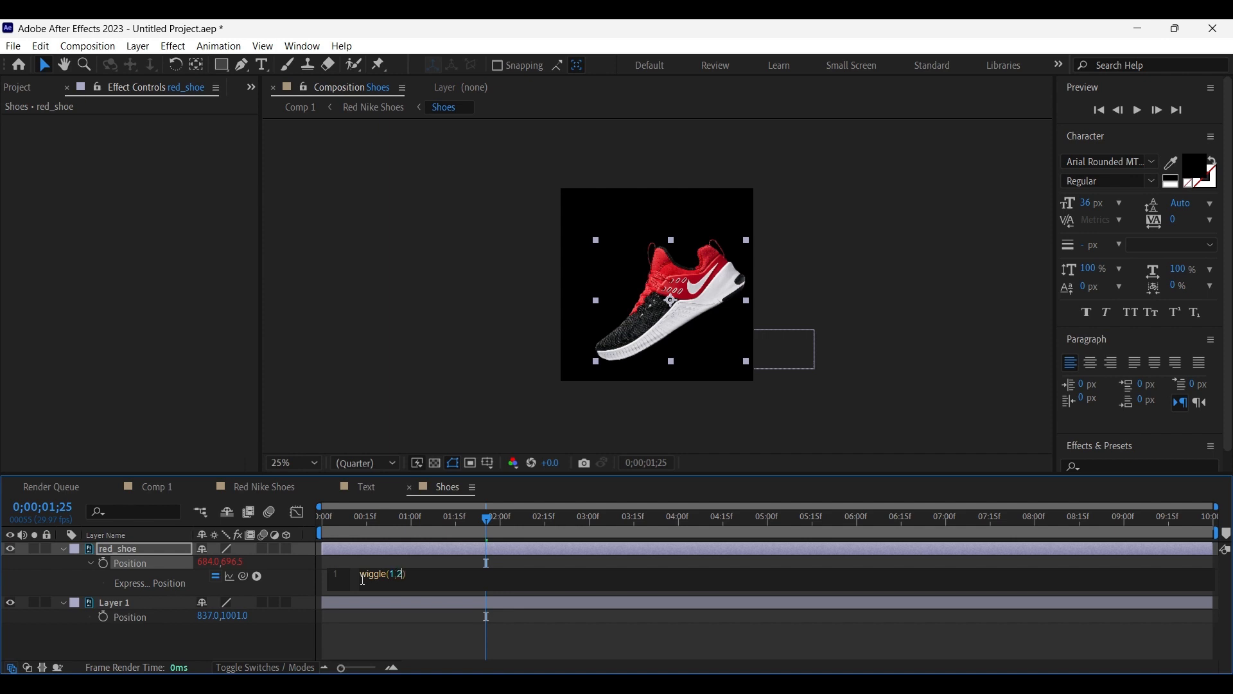
pyautogui.write('1,25')
pyautogui.press('KP_Enter')
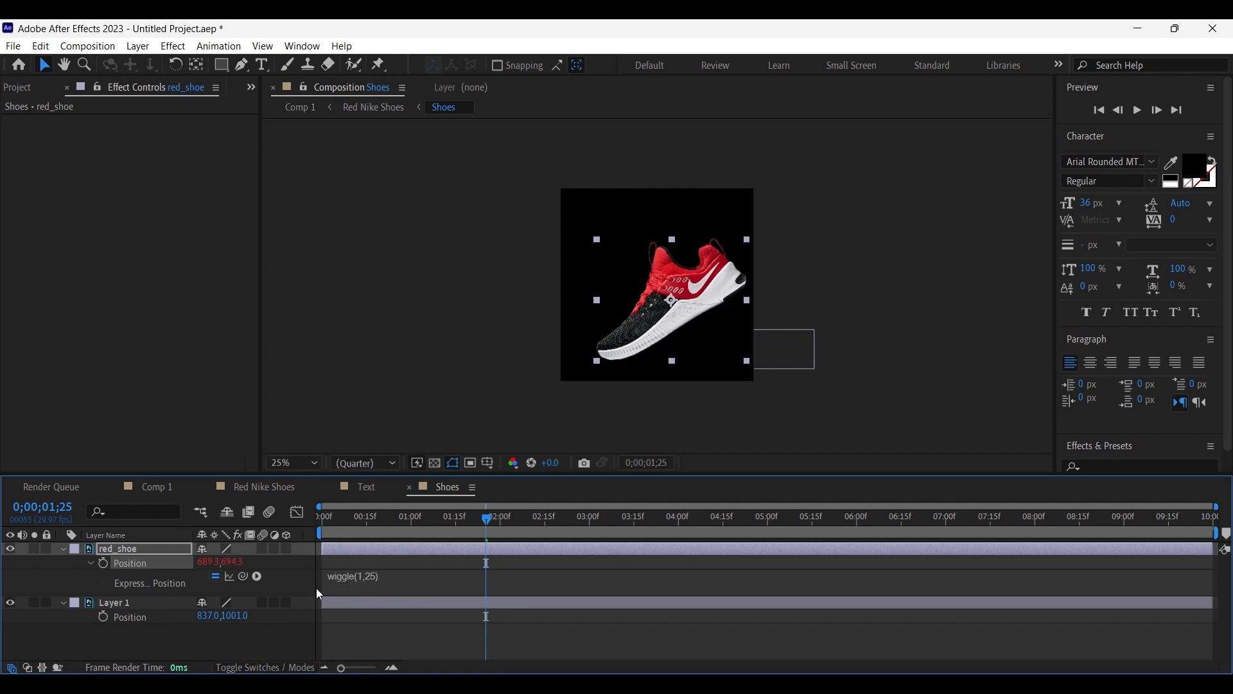
pyautogui.press('space')
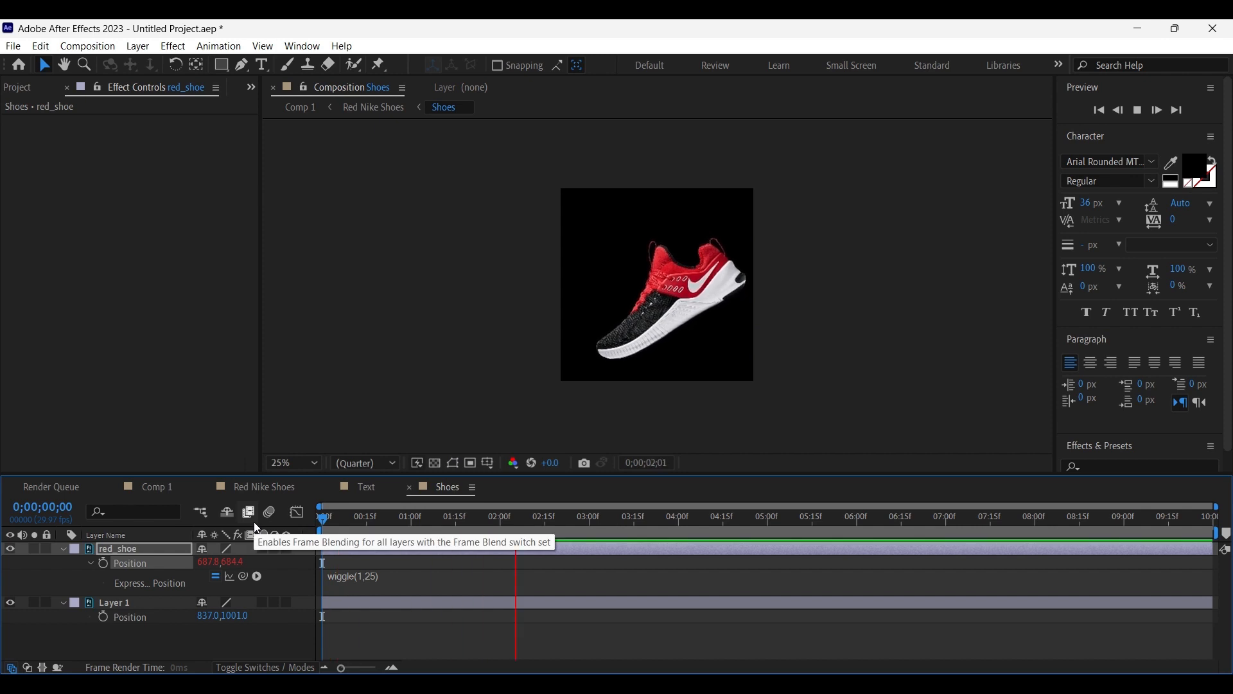
pyautogui.press('space')
# Try wiggle(1,20) on the red_shoe layer's Position in a preview and return the expression to wiggle(1,25)
pyautogui.click(368, 578)
pyautogui.hotkey('ctrl', 'c')
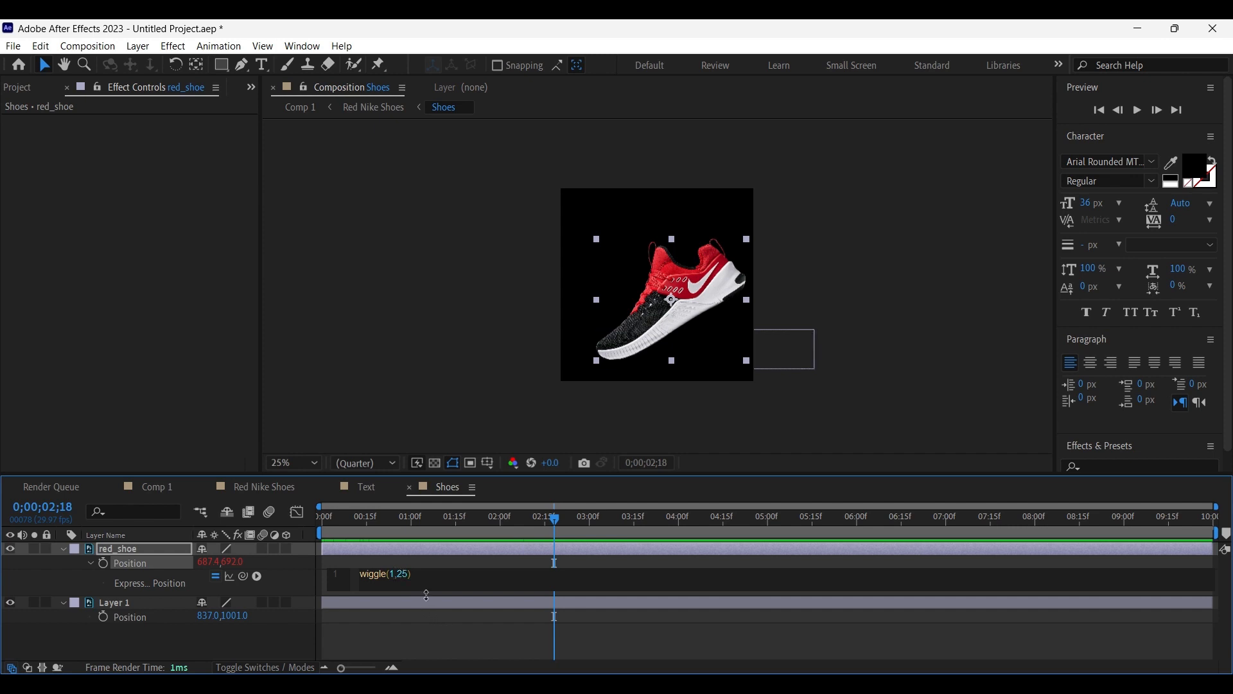
pyautogui.moveTo(359, 515); pyautogui.dragTo(281, 520)
pyautogui.press('space')
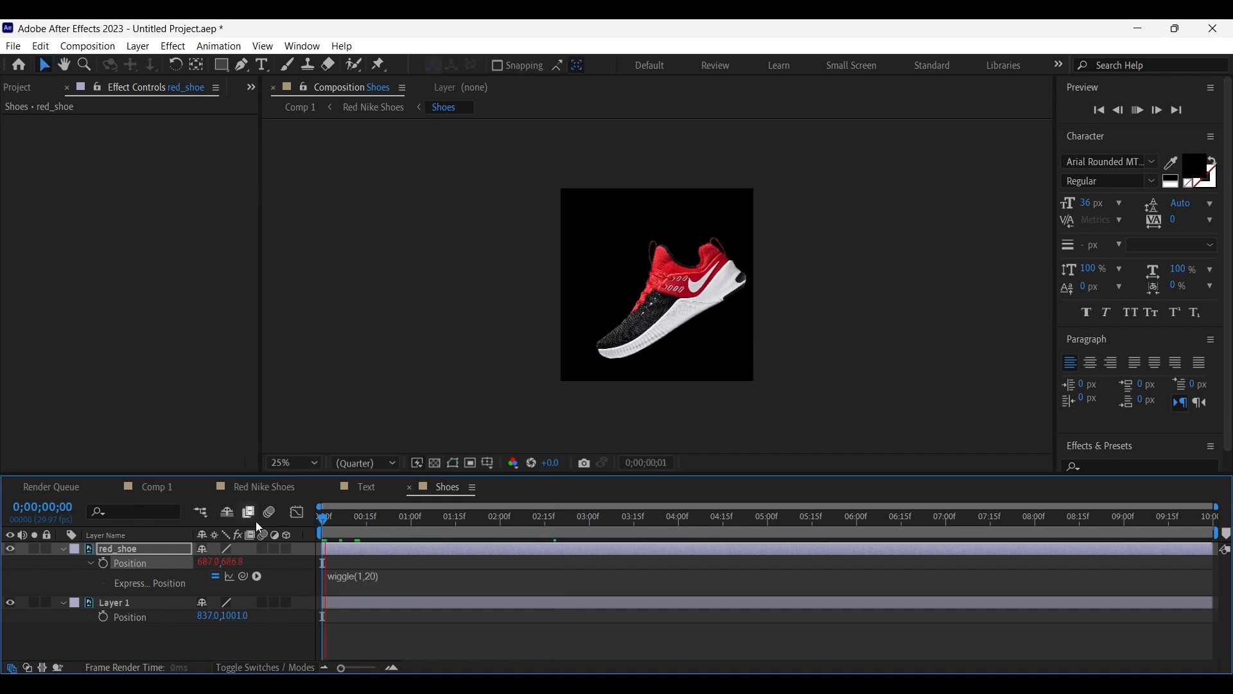
pyautogui.press('space')
pyautogui.click(364, 576)
pyautogui.click(398, 575)
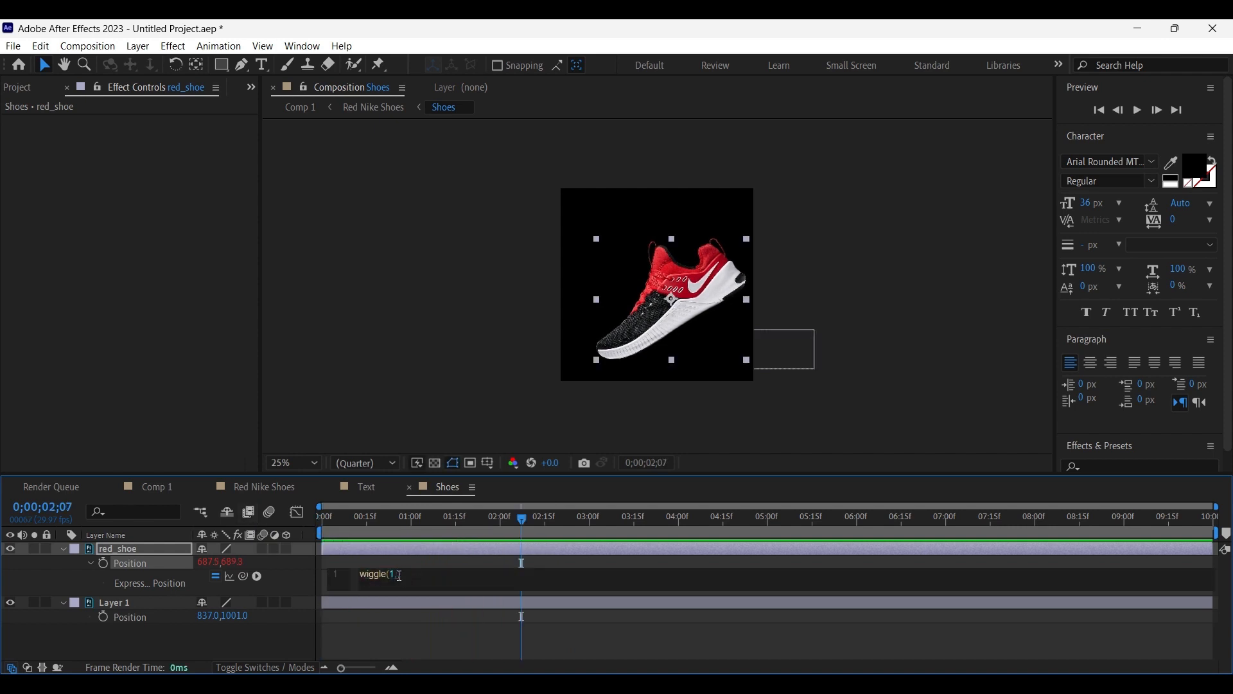
# Copy only the Position expression of the red_shoe layer onto Layer 1 and preview both layers from the start
pyautogui.rightClick(136, 565)
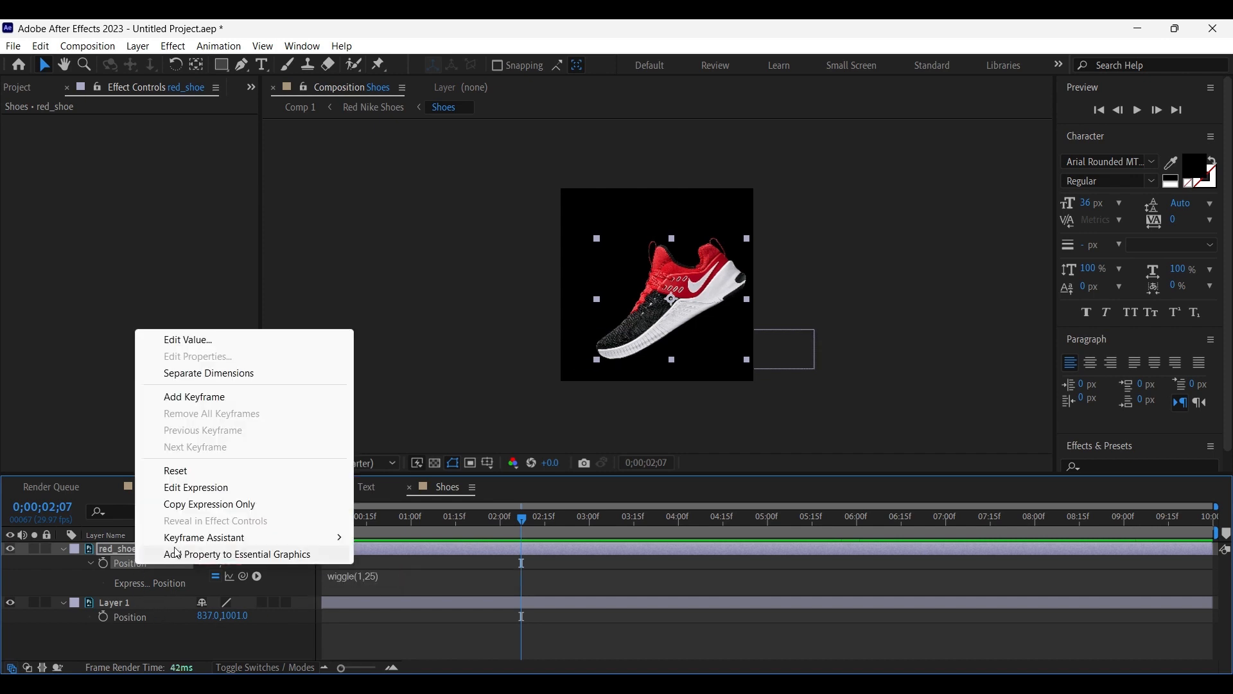
pyautogui.click(206, 505)
pyautogui.click(154, 603)
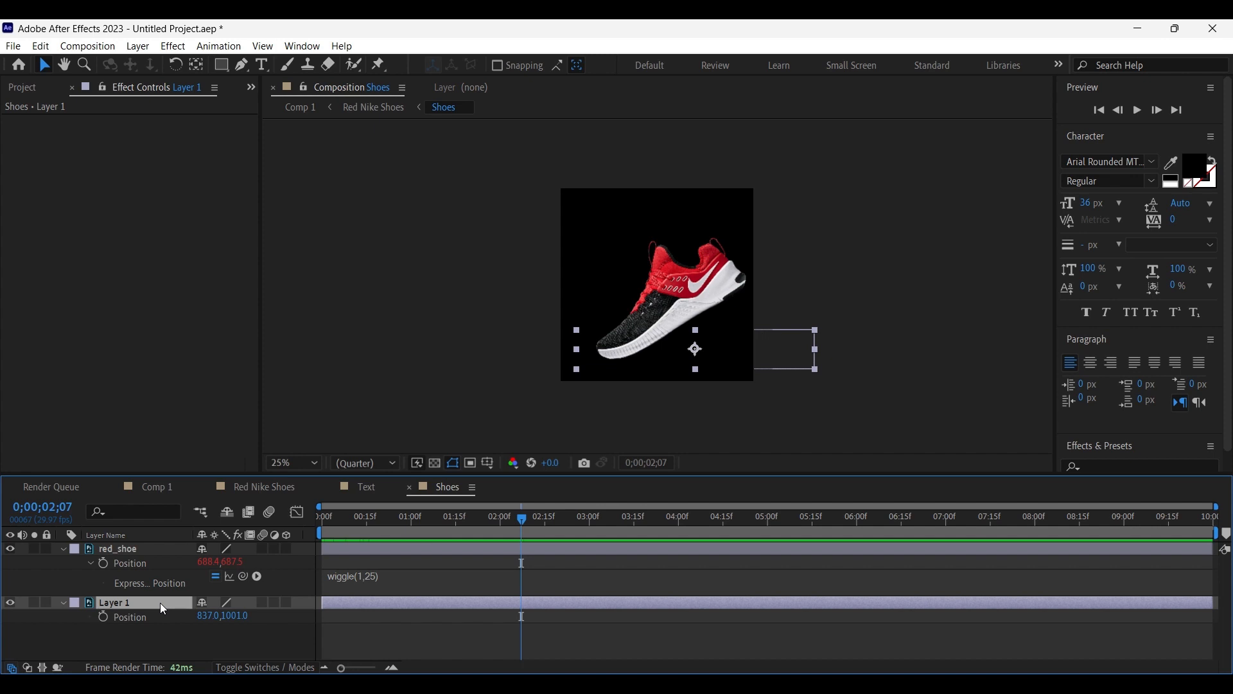
pyautogui.hotkey('ctrl', 'v')
pyautogui.click(164, 644)
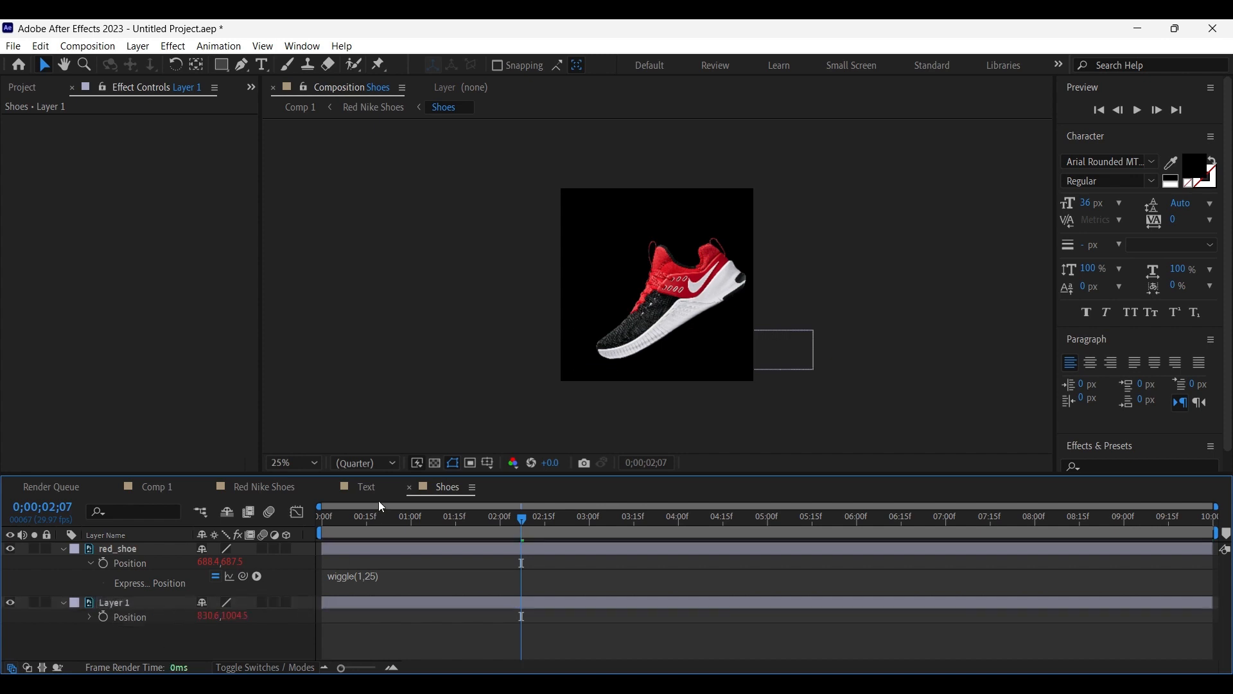
pyautogui.press('space')
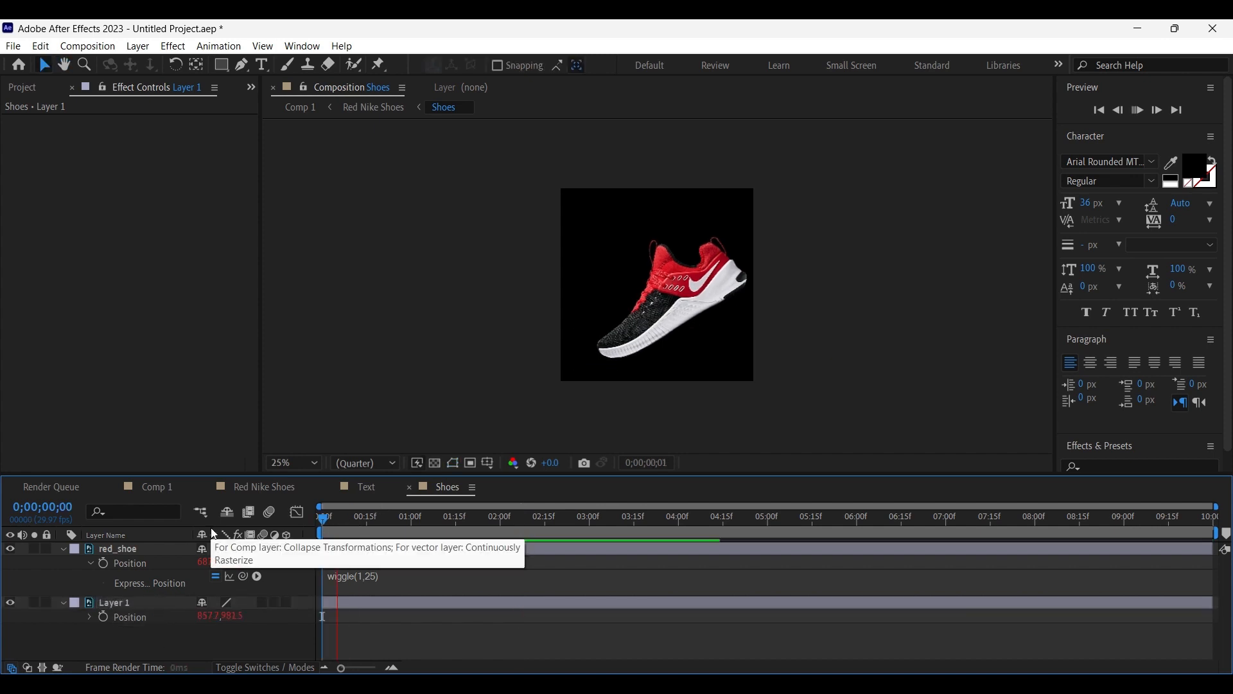
# Return to the Red Nike Shoes composition and preview the whole animation from the start
pyautogui.click(252, 486)
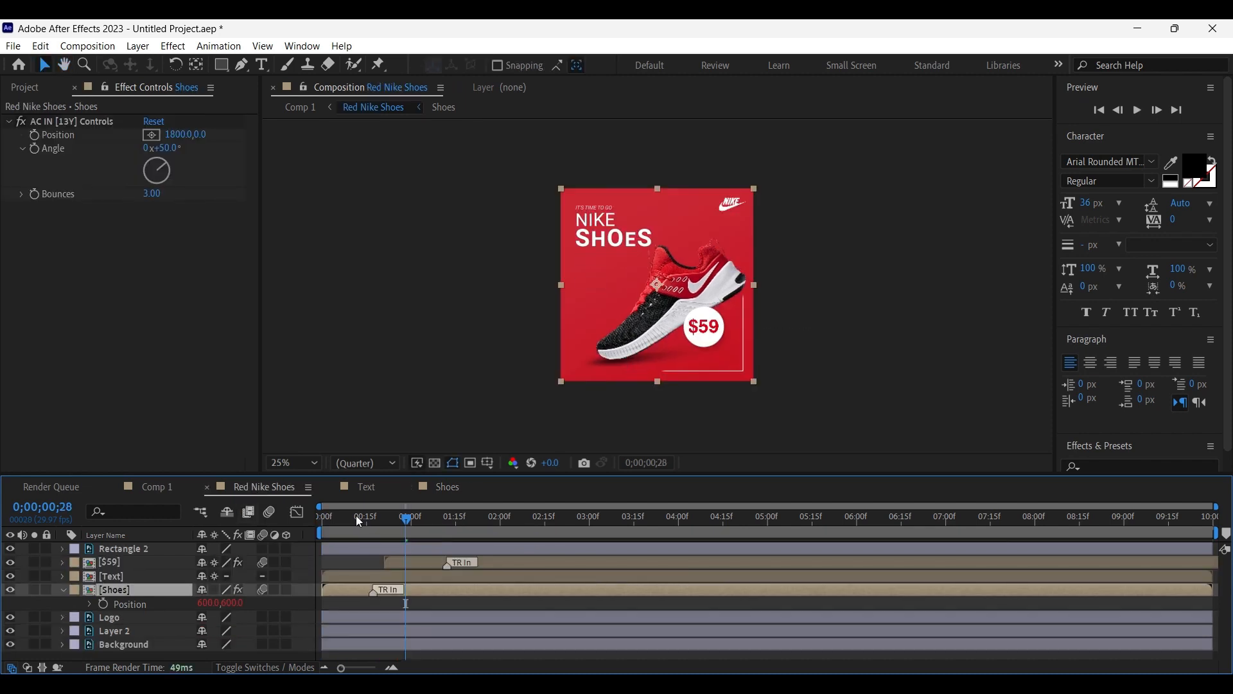
pyautogui.press('space')
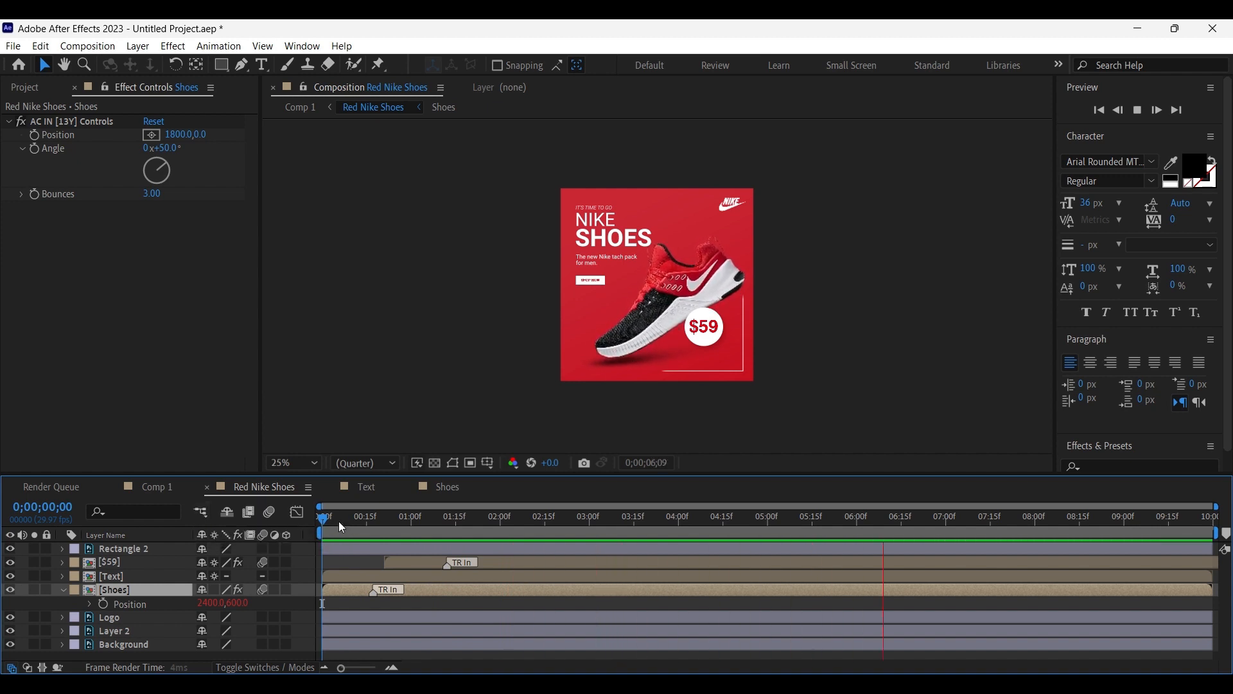
pyautogui.press('space')
pyautogui.press('space')
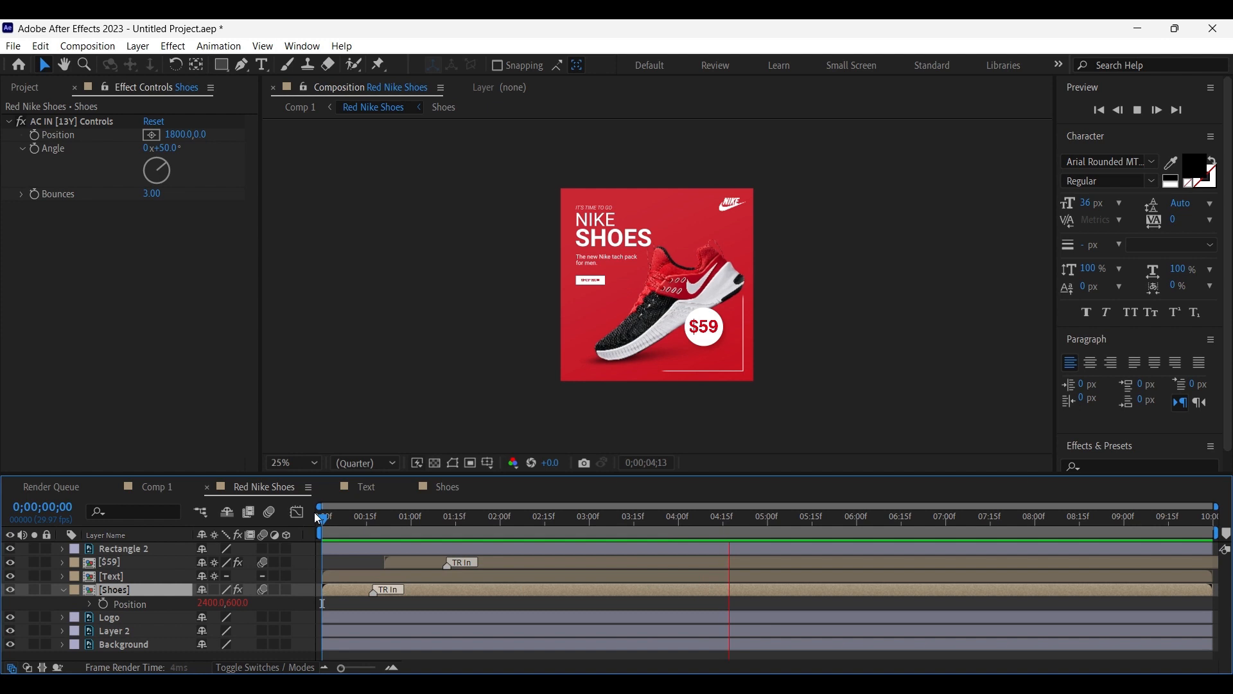
pyautogui.press('space')
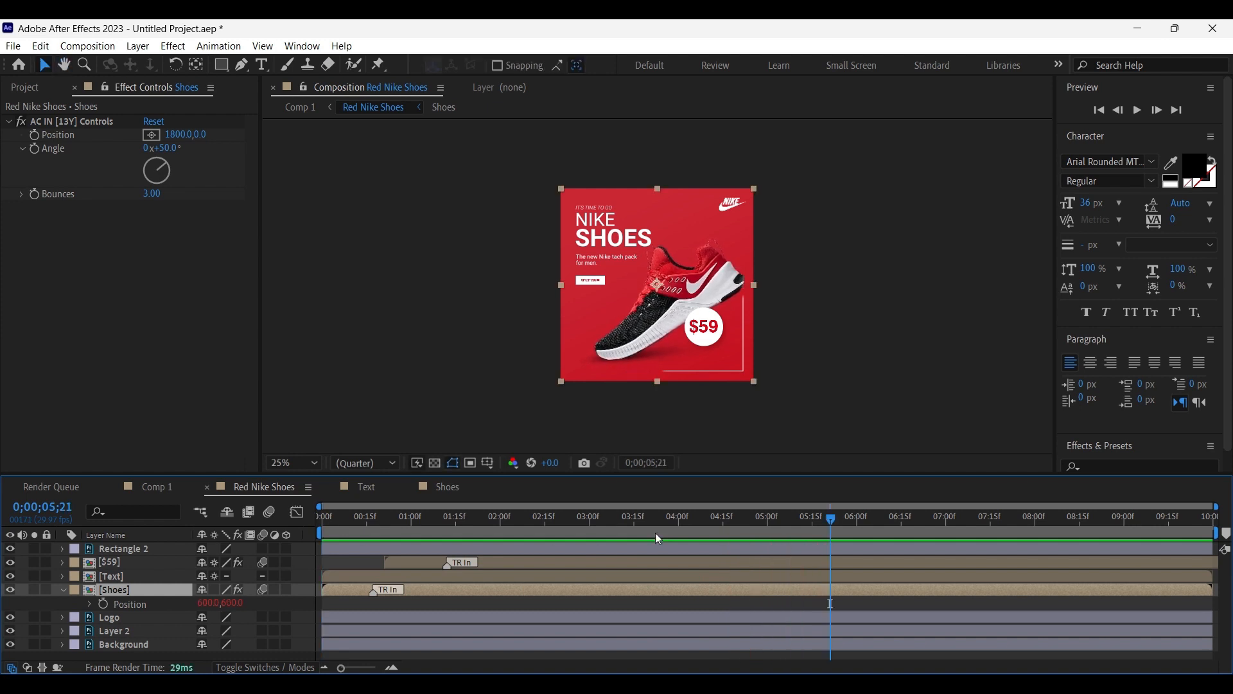
# Shorten the work area of the Red Nike Shoes composition to end at 6 seconds and preview it from the start
pyautogui.moveTo(830, 521); pyautogui.dragTo(855, 521)
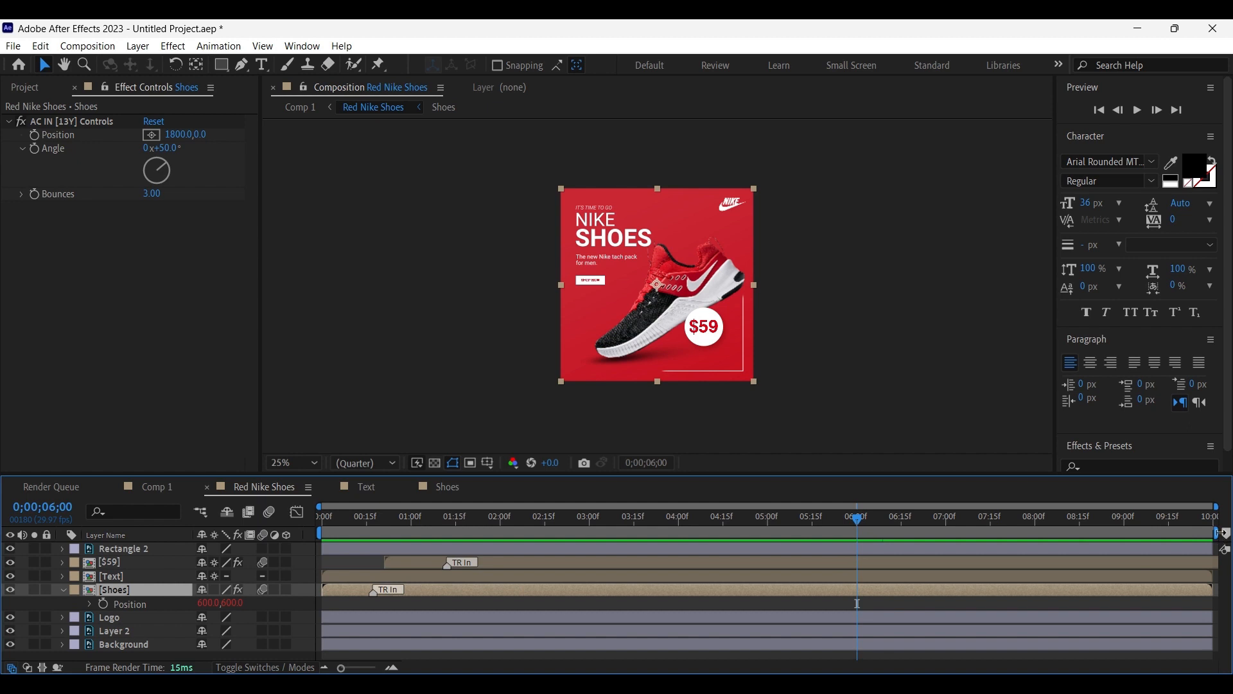
pyautogui.moveTo(1221, 533); pyautogui.dragTo(856, 544)
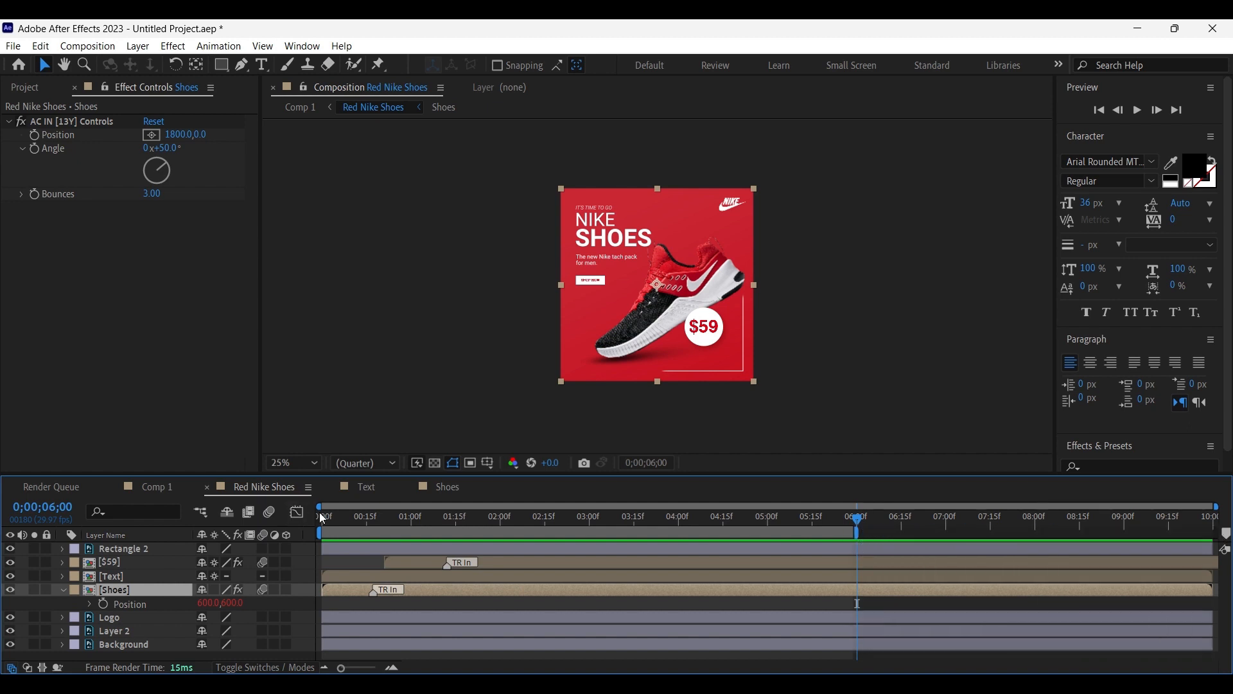
pyautogui.press('space')
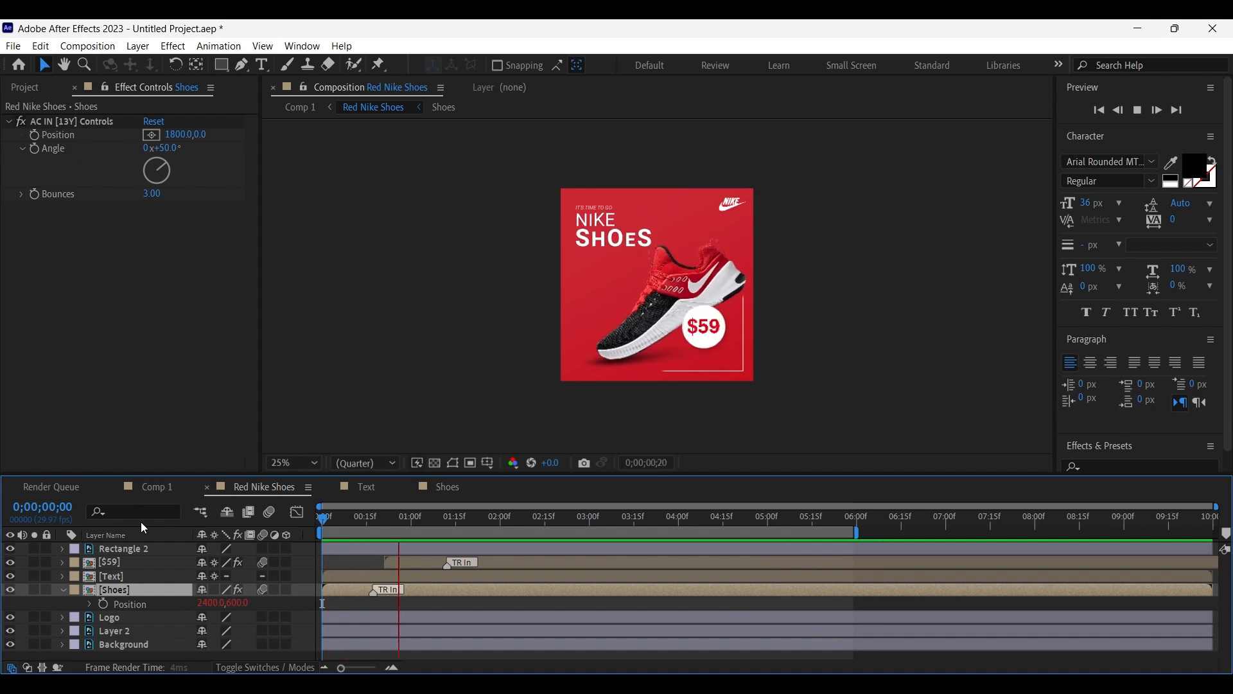
pyautogui.press('space')
pyautogui.scroll(1, 849, 378)
pyautogui.scroll(-1, 850, 378)
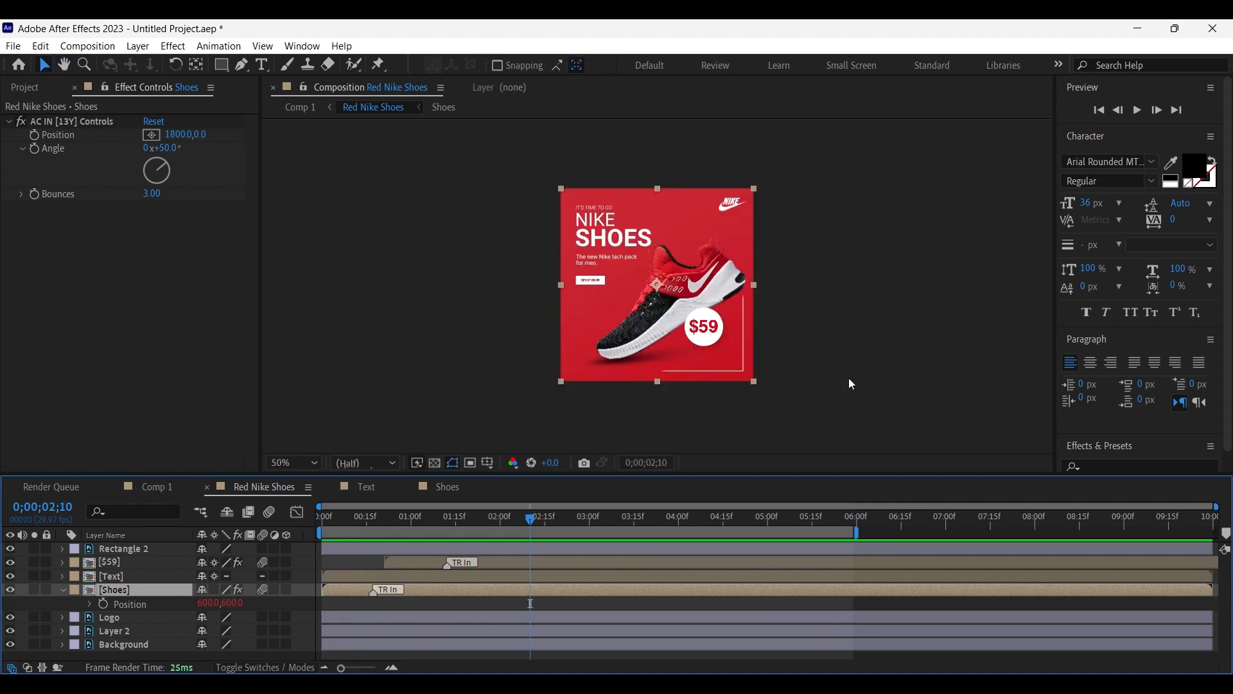